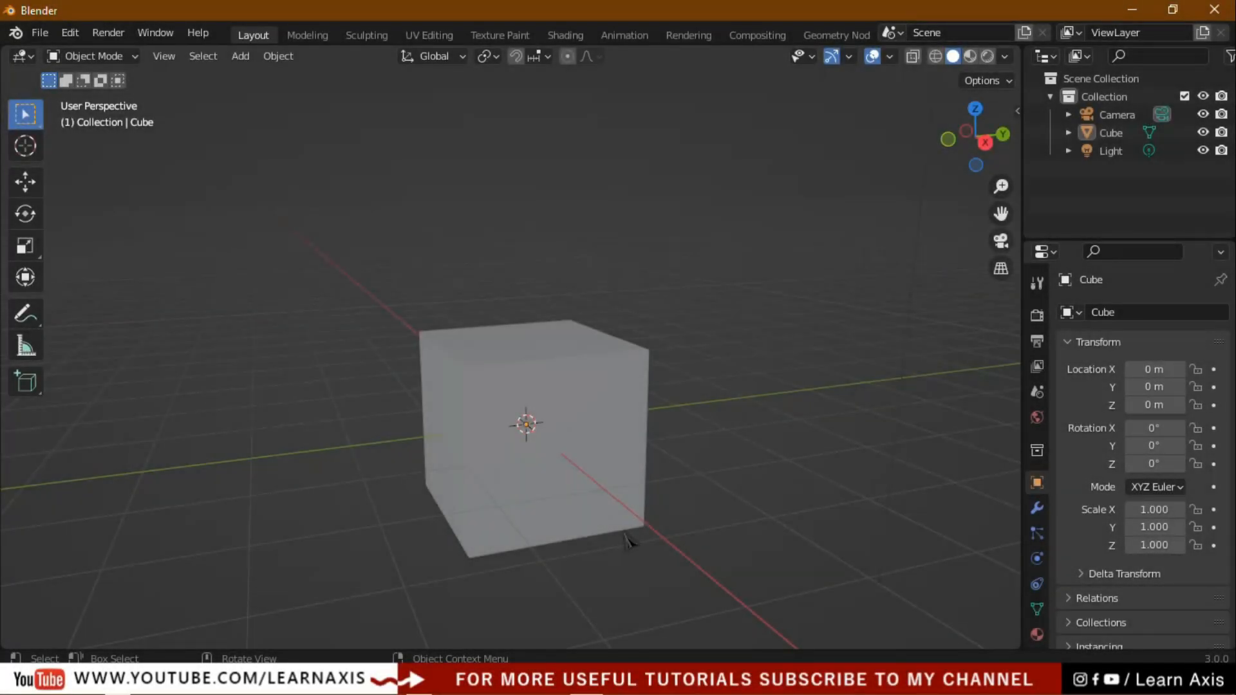
Select the default cube and switch it to Edit Mode.
click(612, 410)
middle_drag(697, 423, 517, 391)
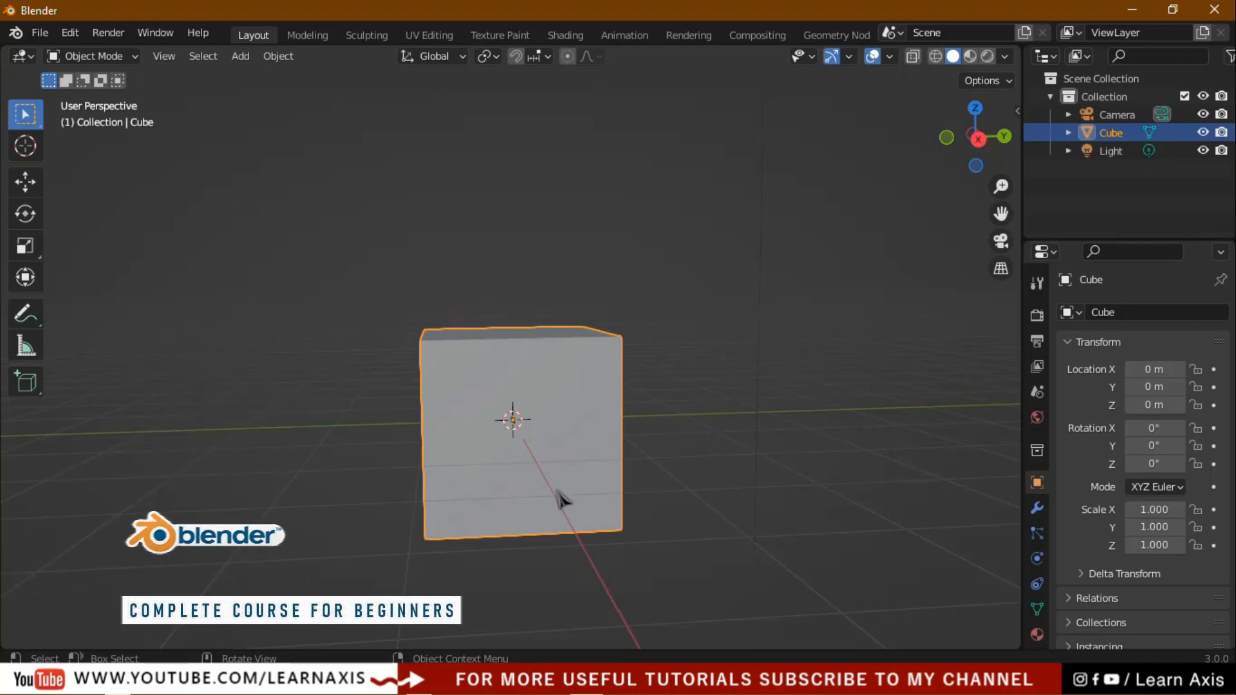
middle_drag(656, 428, 637, 506)
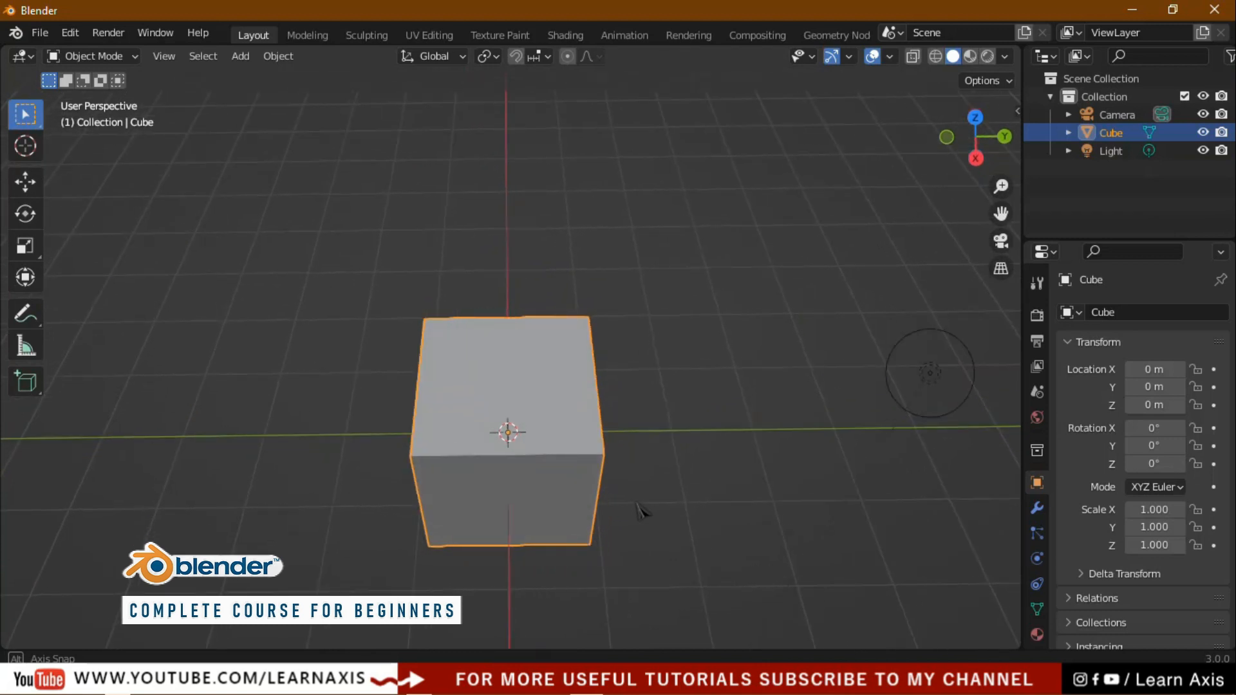
scroll(636, 503, up, 1)
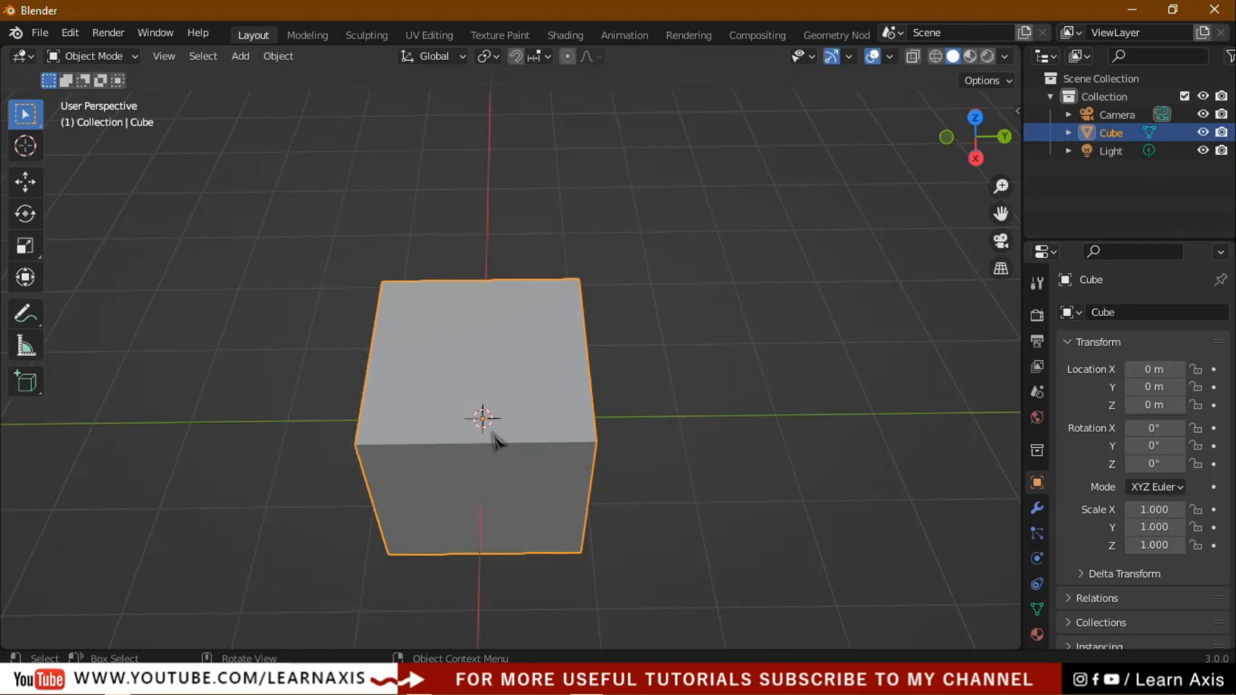
key(Tab)
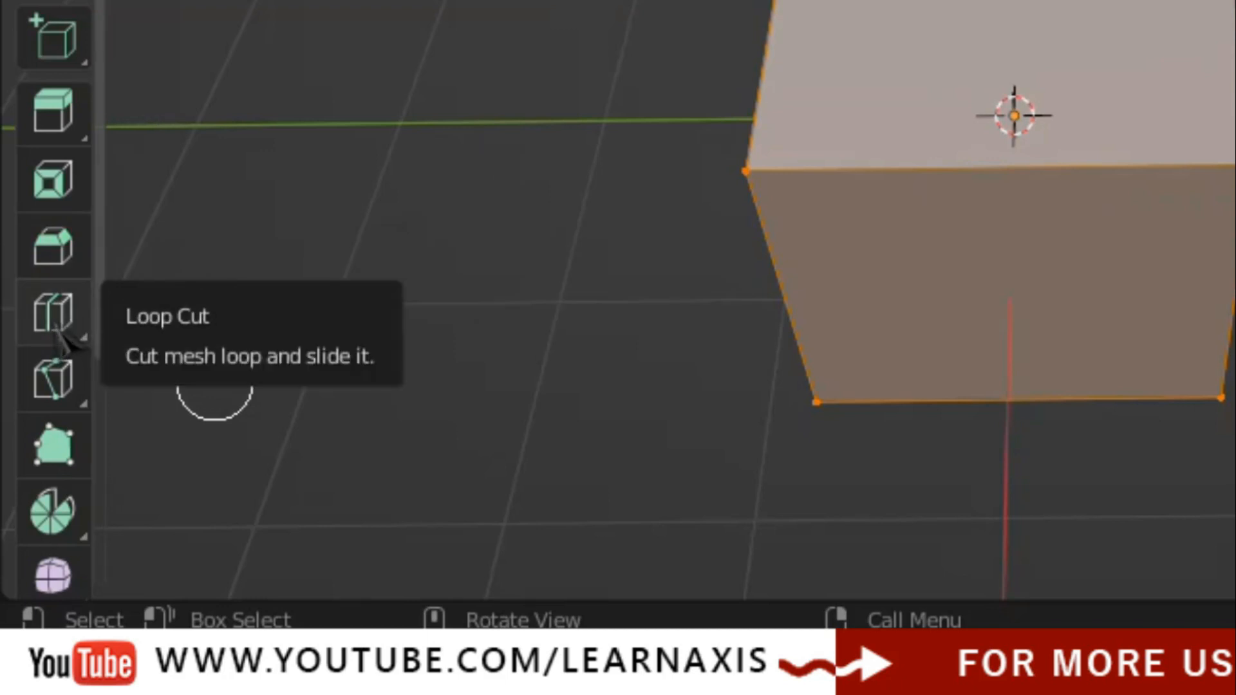
Add a single horizontal loop cut around the cube with the Loop Cut tool in edge select mode.
click(69, 340)
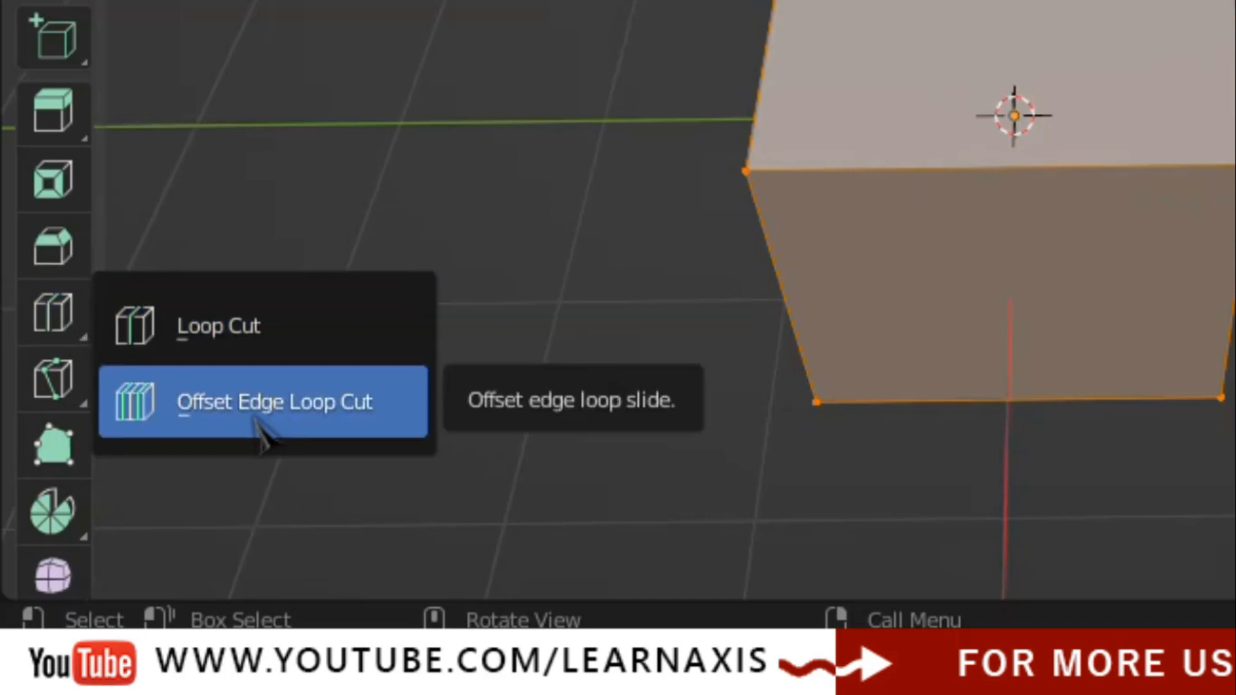
click(273, 341)
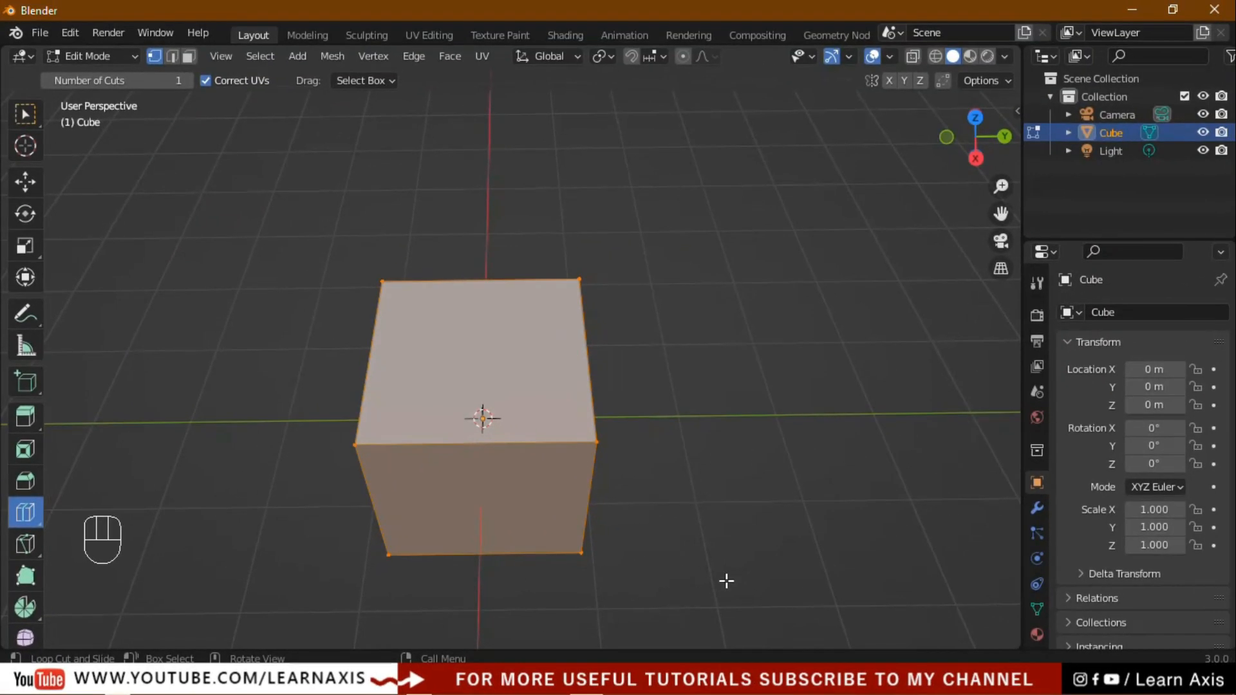
click(174, 60)
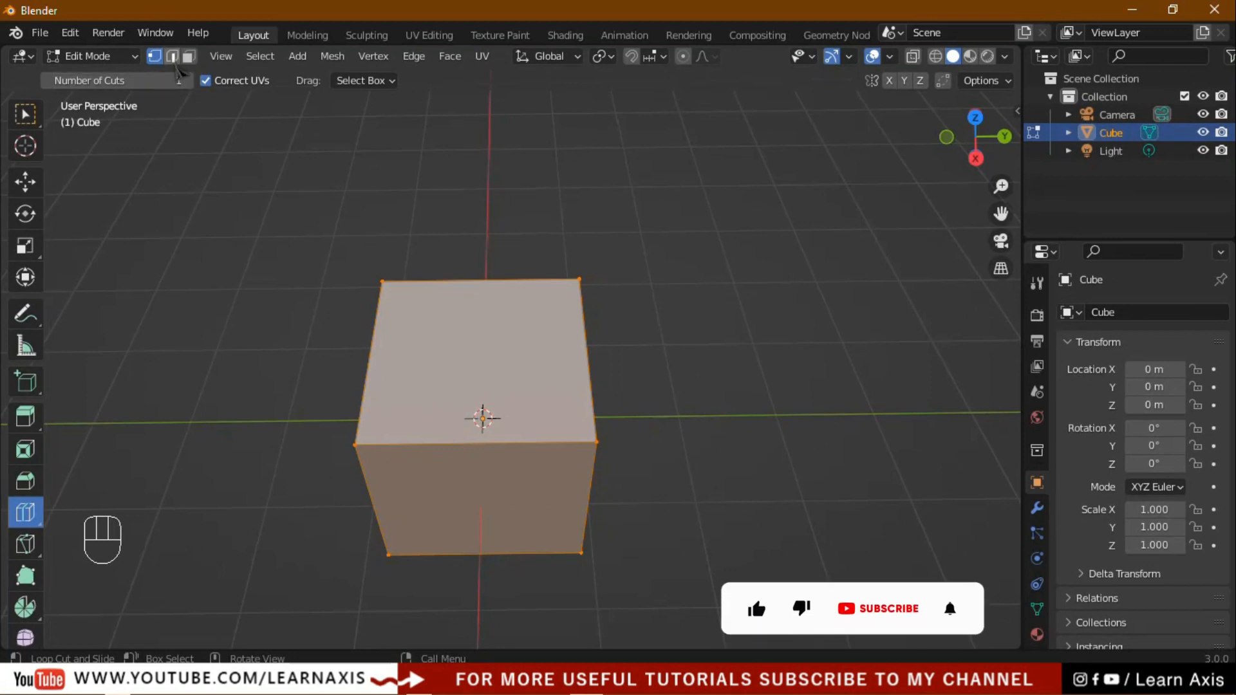
click(188, 57)
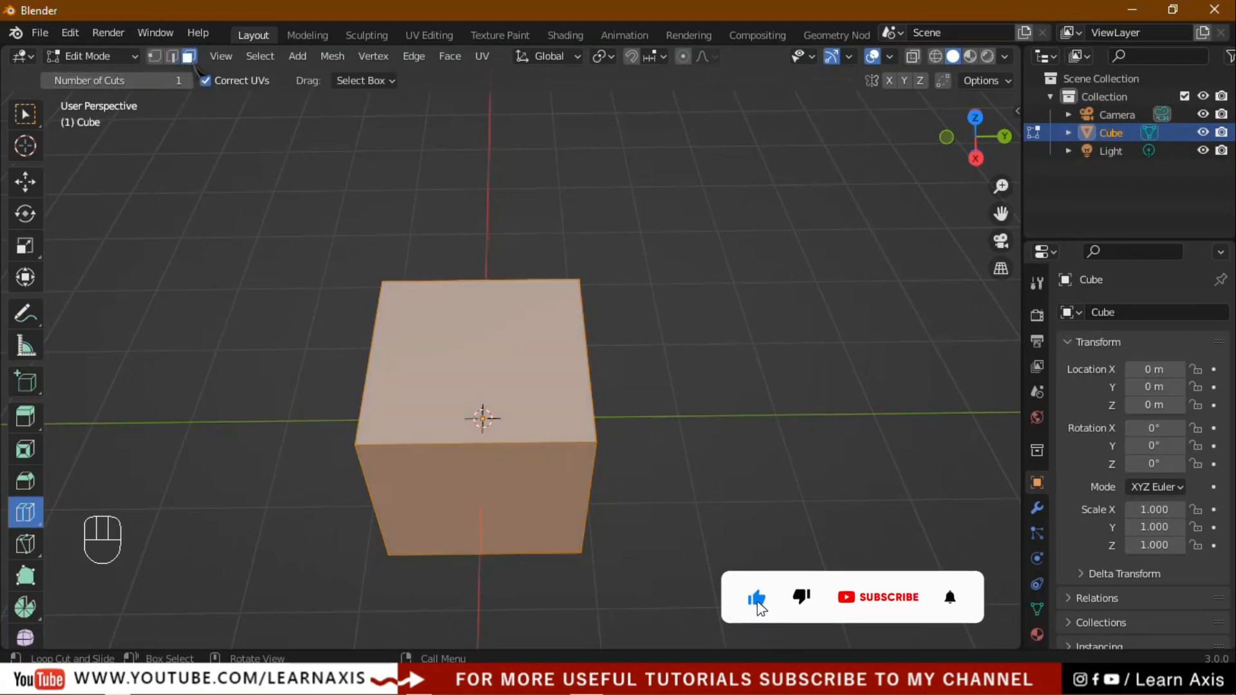
click(172, 57)
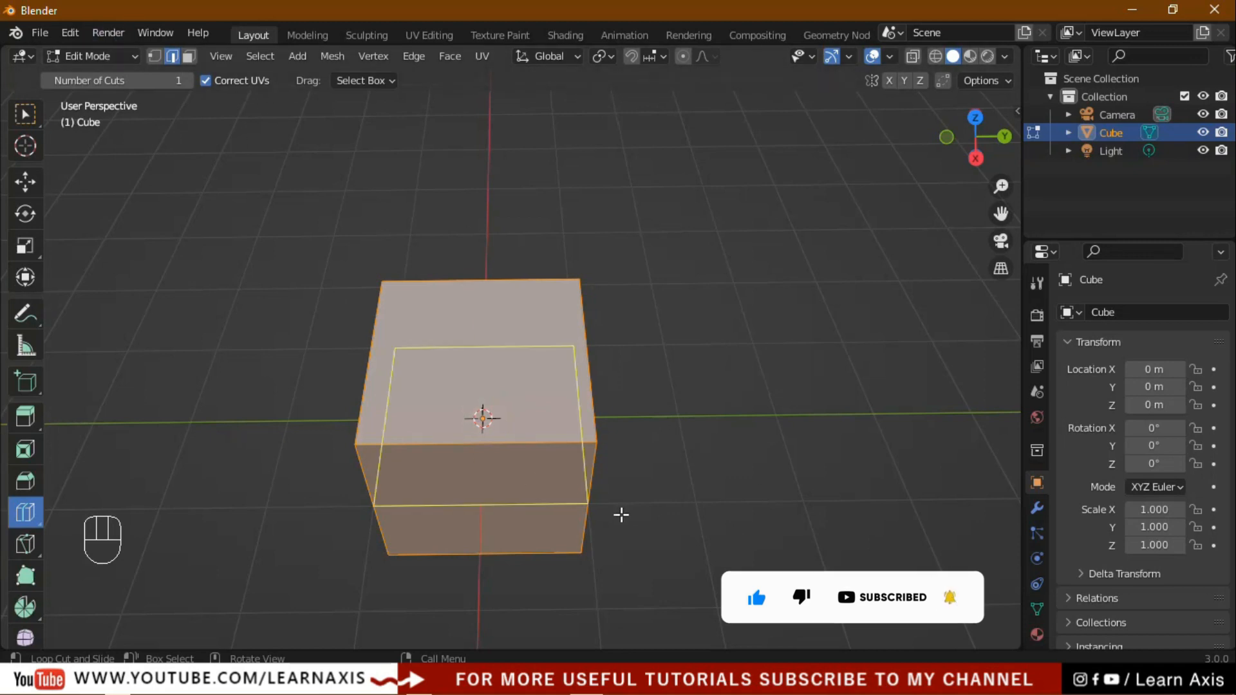
middle_drag(699, 523, 705, 453)
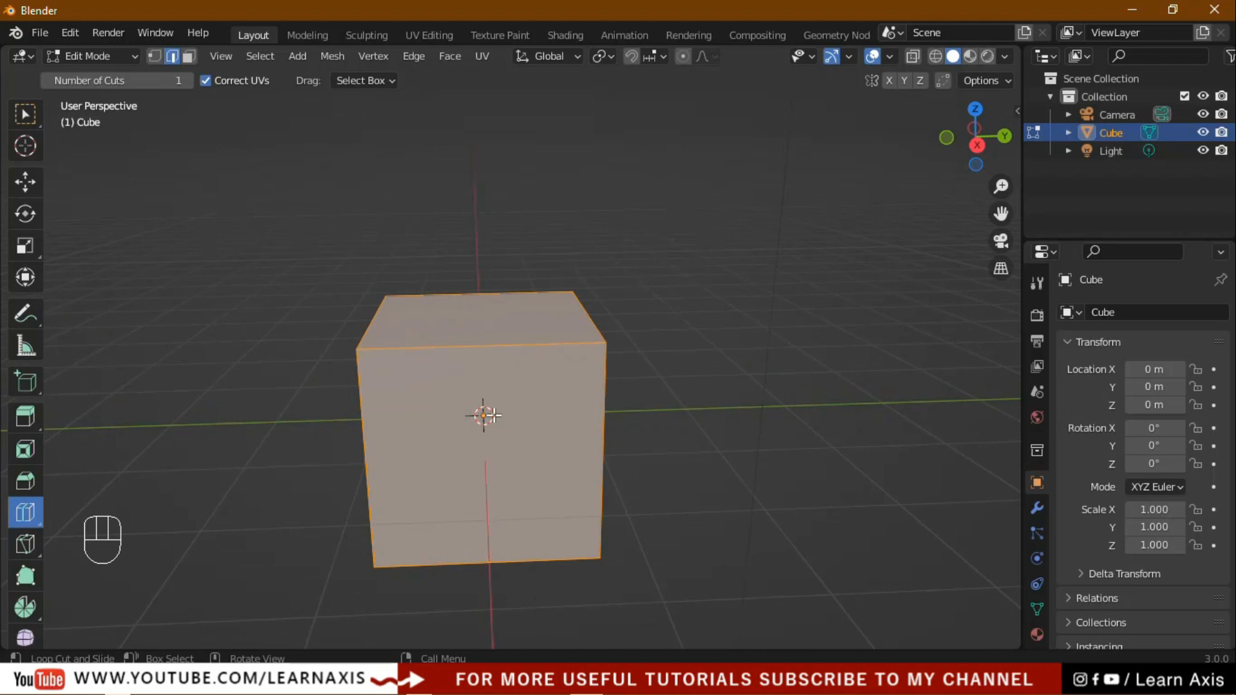
mouse_move(645, 590)
middle_down()
mouse_move(675, 542)
mouse_move(651, 582)
middle_up()
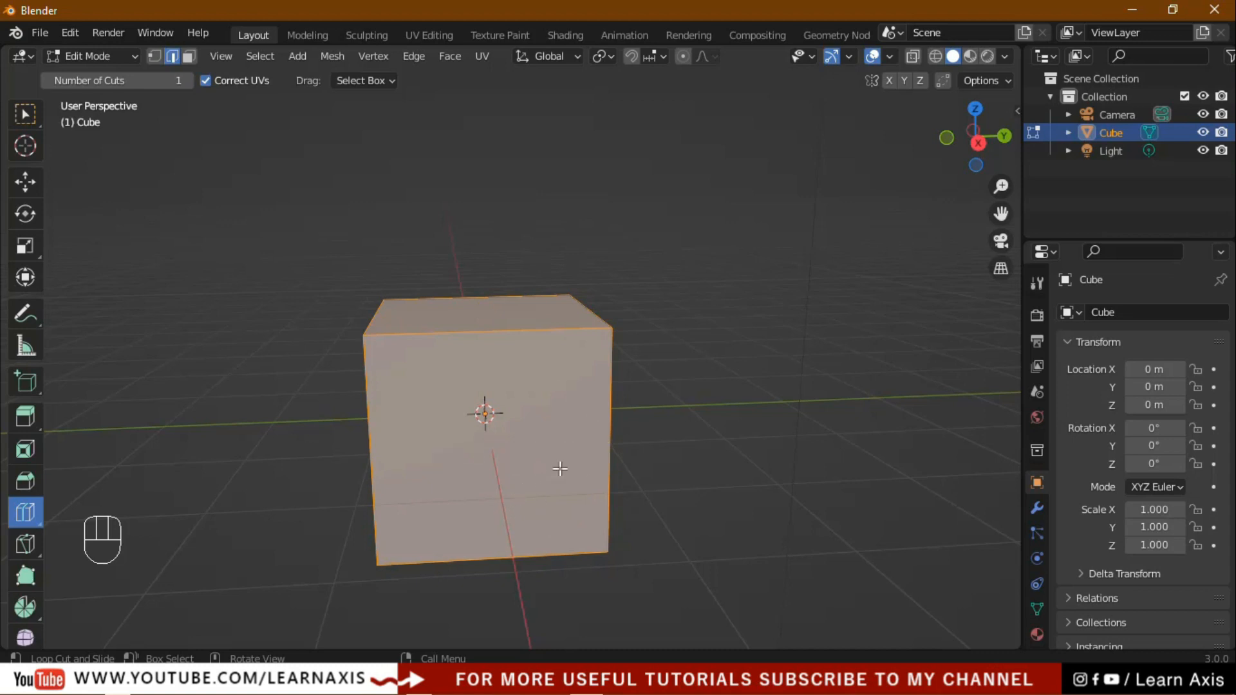
click(598, 434)
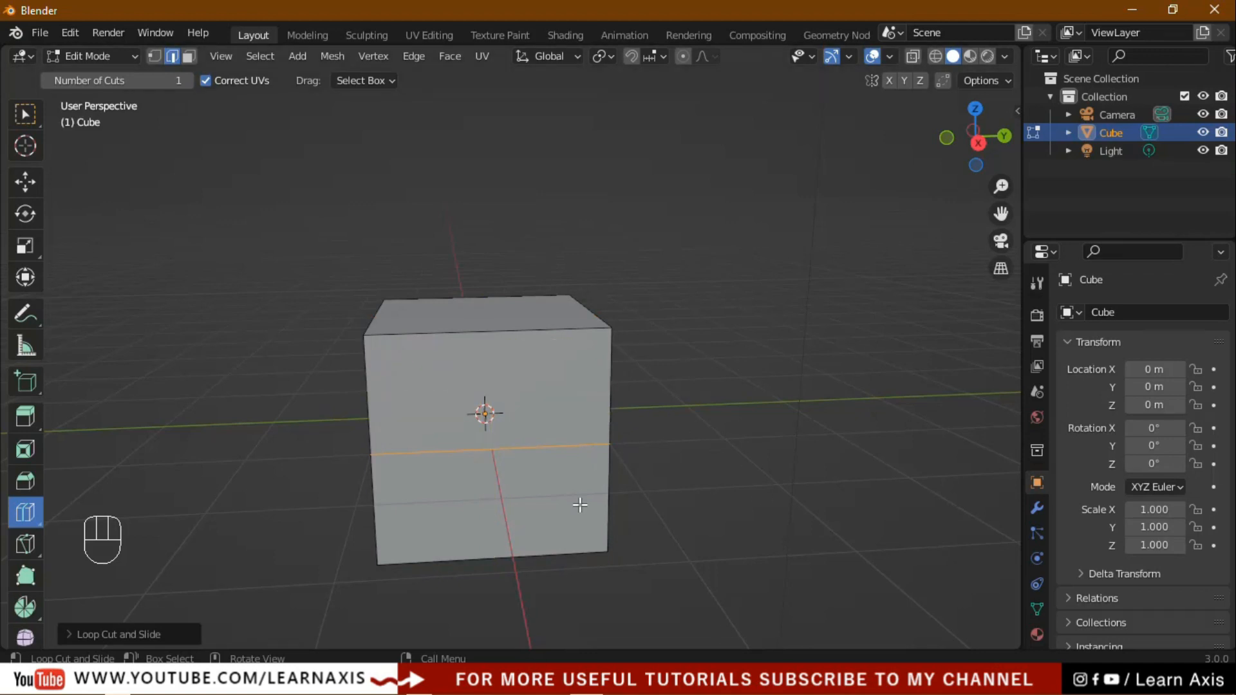
Check the split by selecting the upper and lower faces on the cube's sides in face select mode.
middle_drag(711, 562, 664, 513)
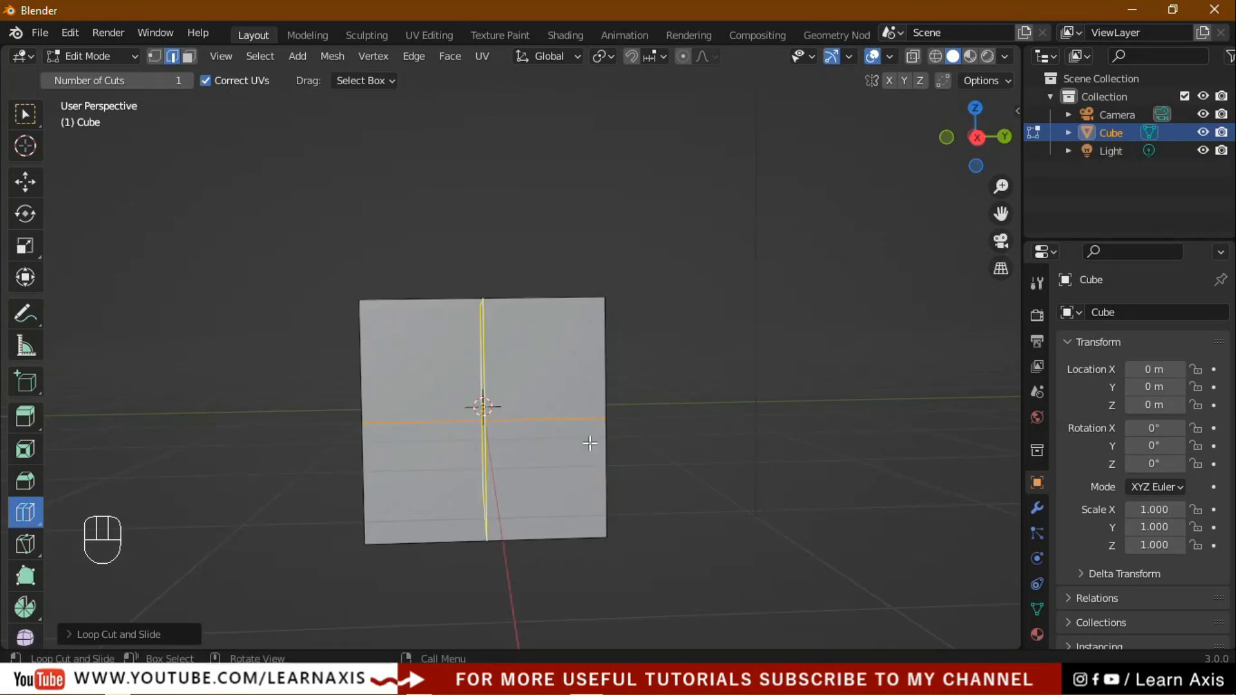
middle_drag(731, 458, 499, 513)
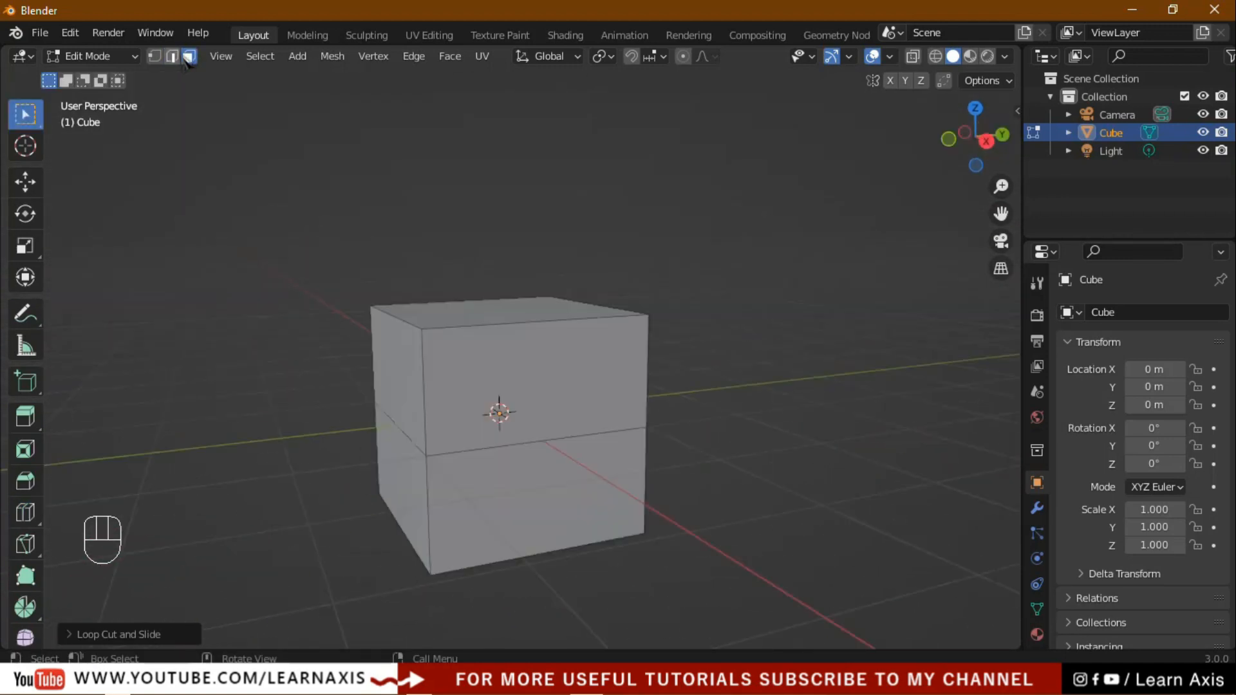
click(190, 58)
click(579, 395)
click(578, 479)
middle_drag(750, 494, 717, 503)
click(575, 418)
click(551, 514)
click(550, 437)
click(549, 493)
middle_drag(741, 511, 560, 499)
click(496, 358)
click(496, 465)
middle_drag(728, 486, 529, 504)
middle_drag(780, 475, 632, 474)
click(672, 497)
middle_drag(810, 514, 532, 463)
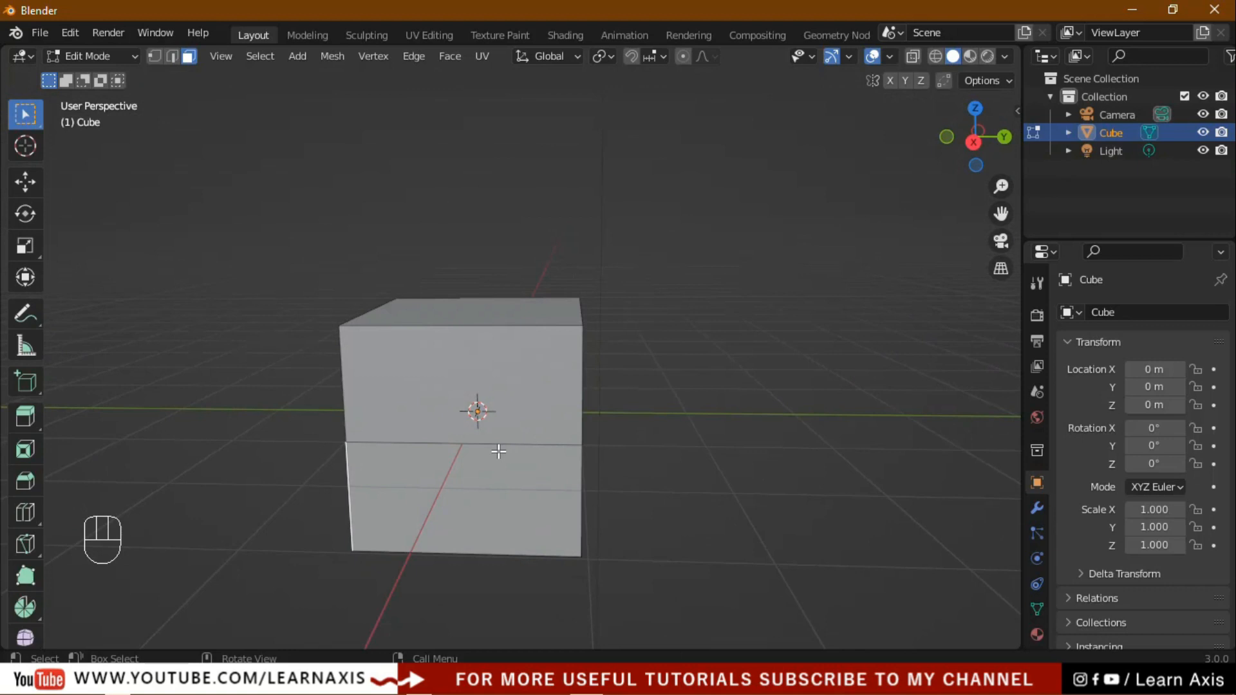
Add a vertical loop cut down the cube's front, crossing the horizontal cut.
middle_drag(549, 586, 576, 572)
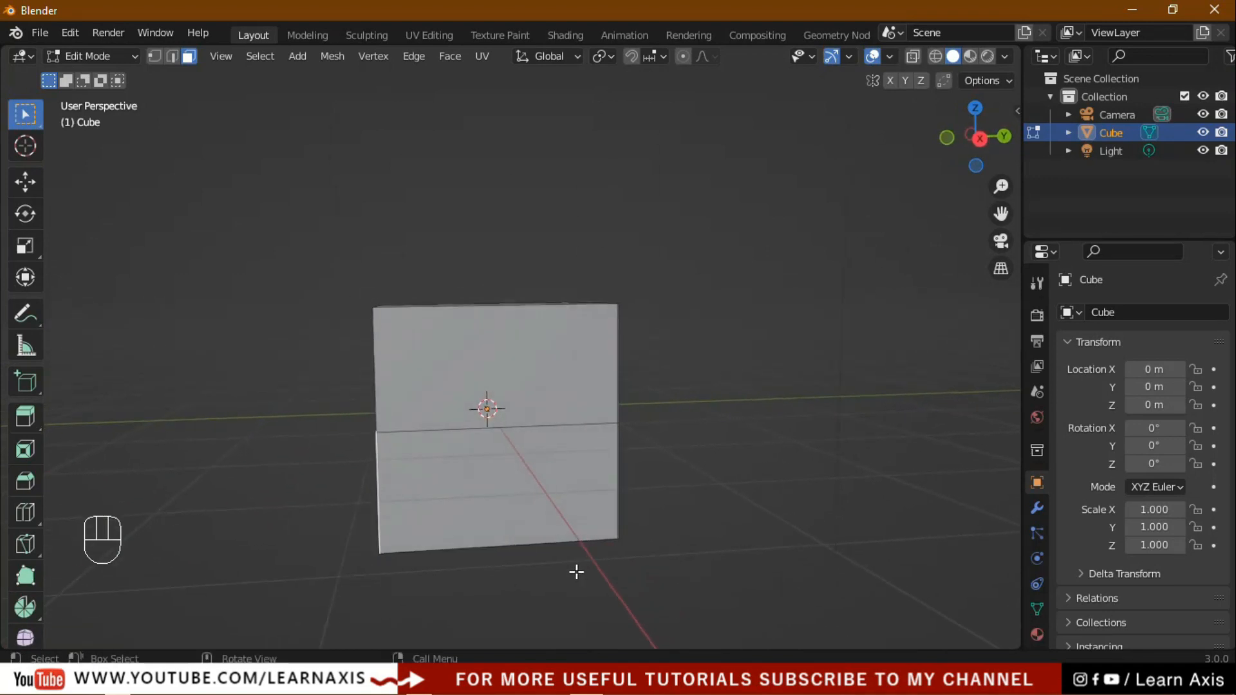
click(25, 512)
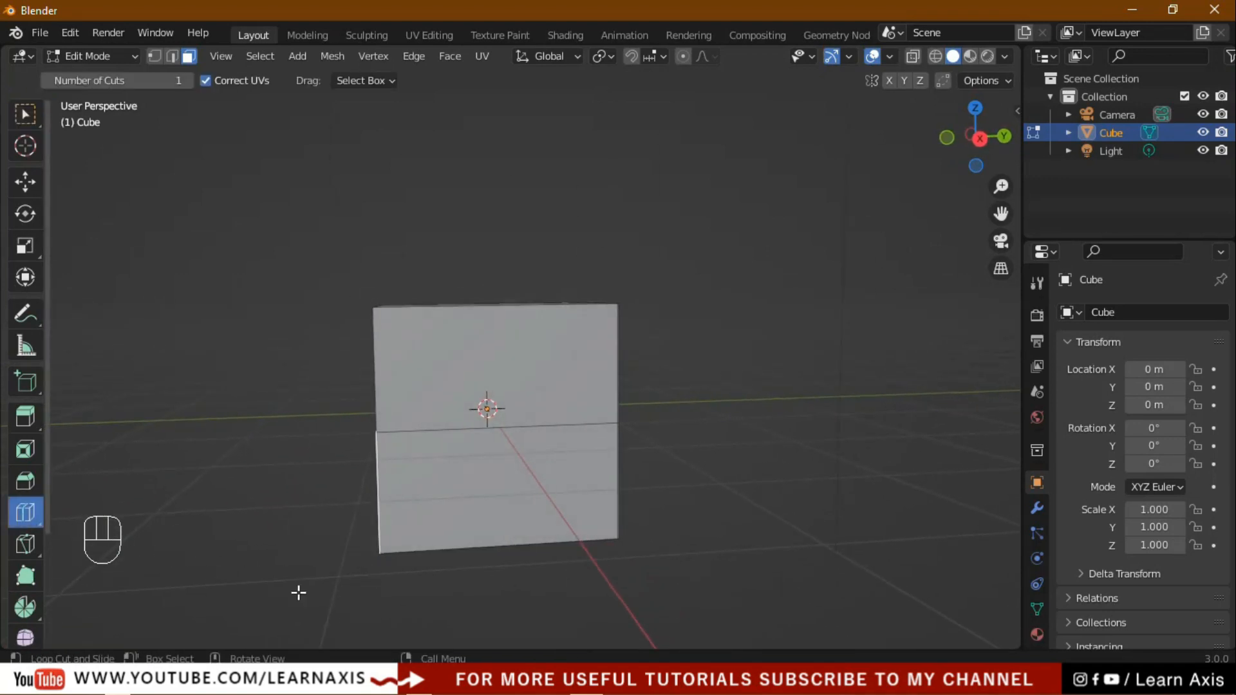
click(507, 538)
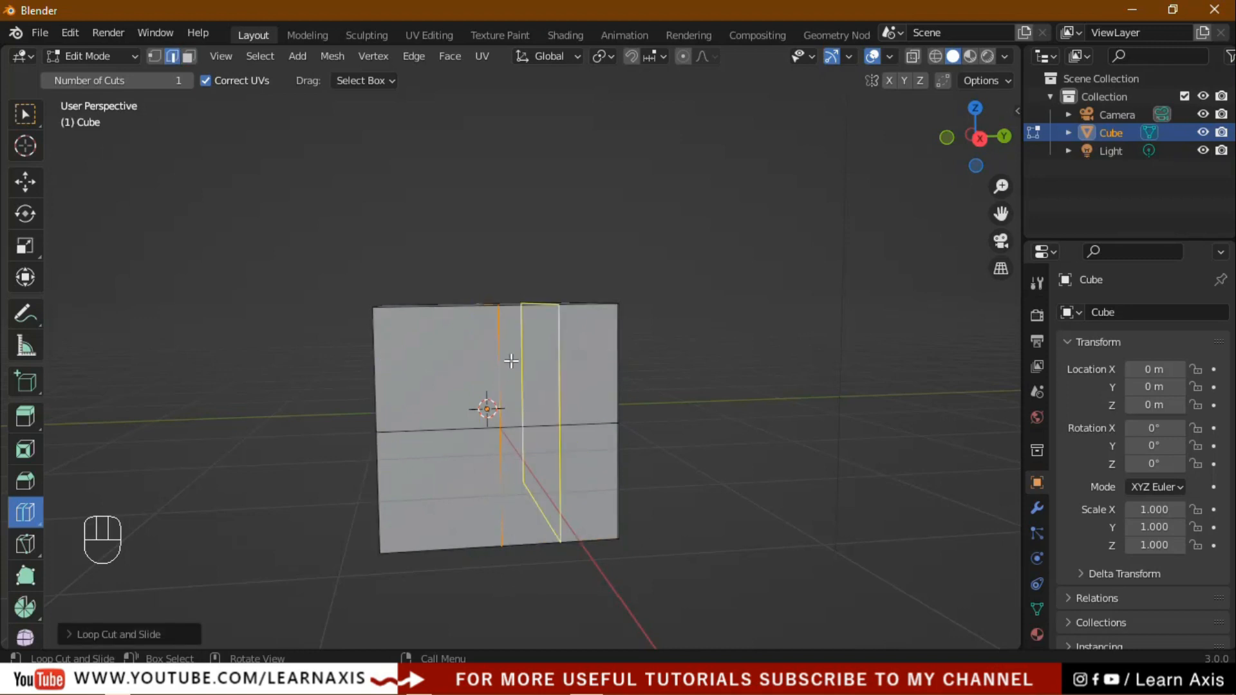
Check the vertical cut by selecting both halves of the cube's top and bottom in face select mode.
middle_drag(748, 354, 750, 530)
middle_drag(717, 337, 618, 406)
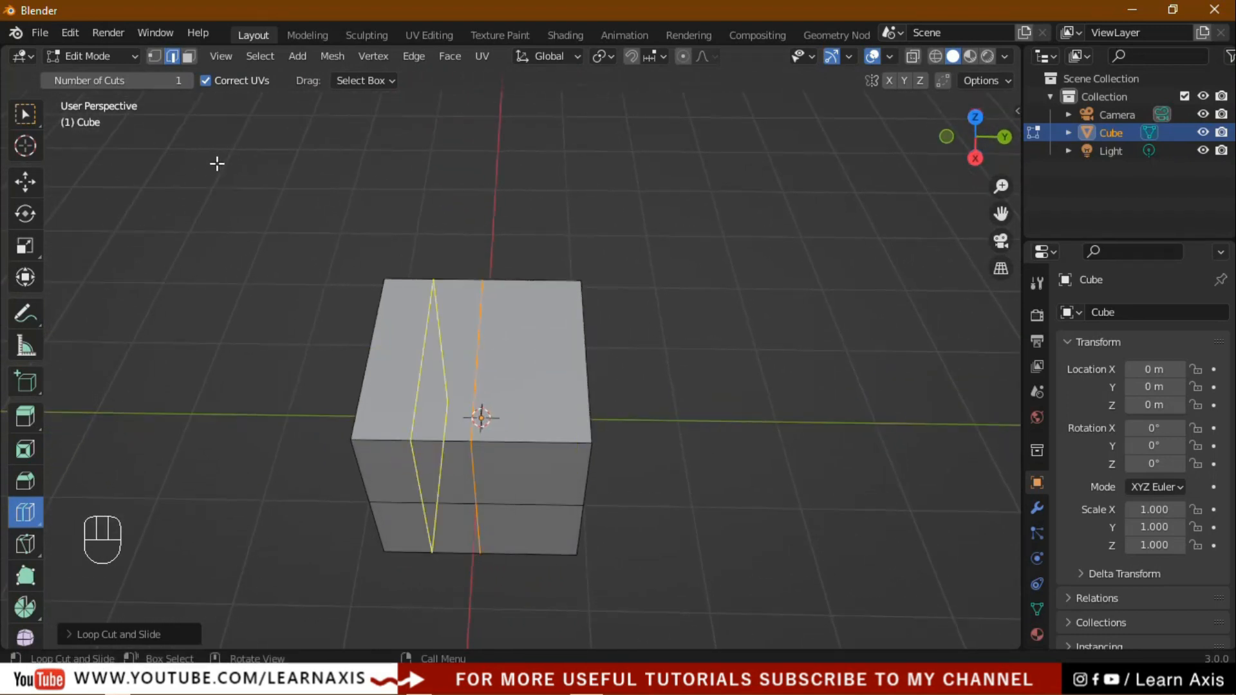
click(189, 57)
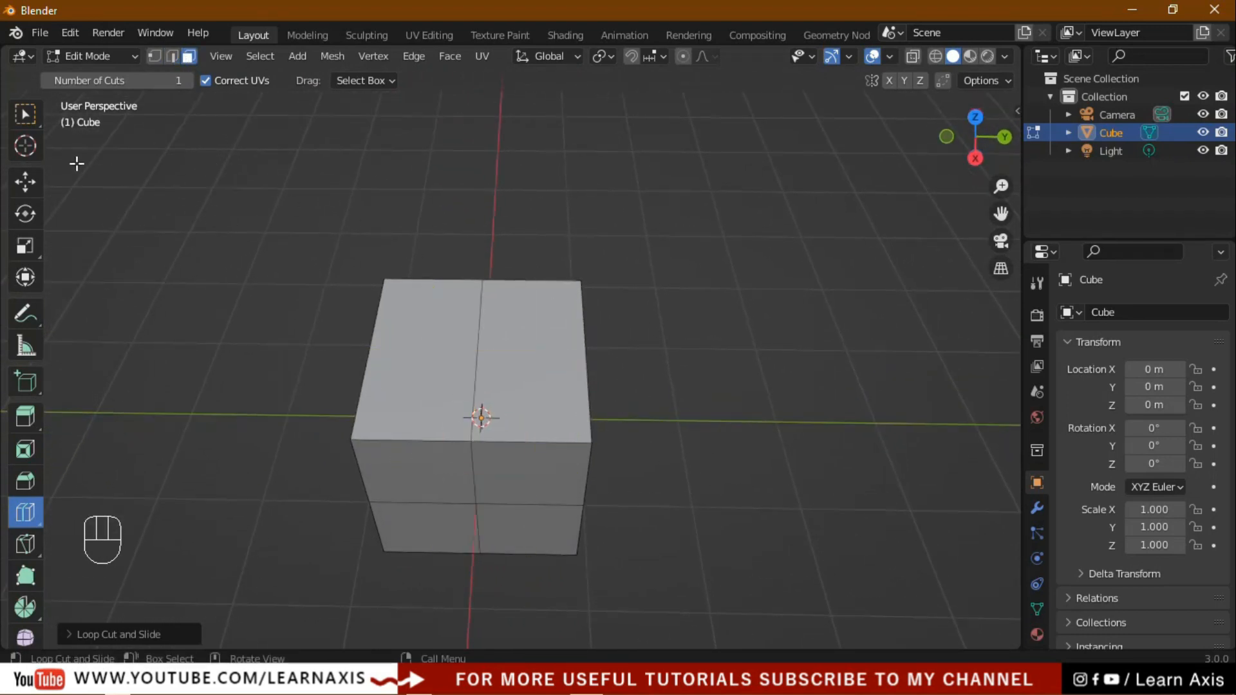
key(w)
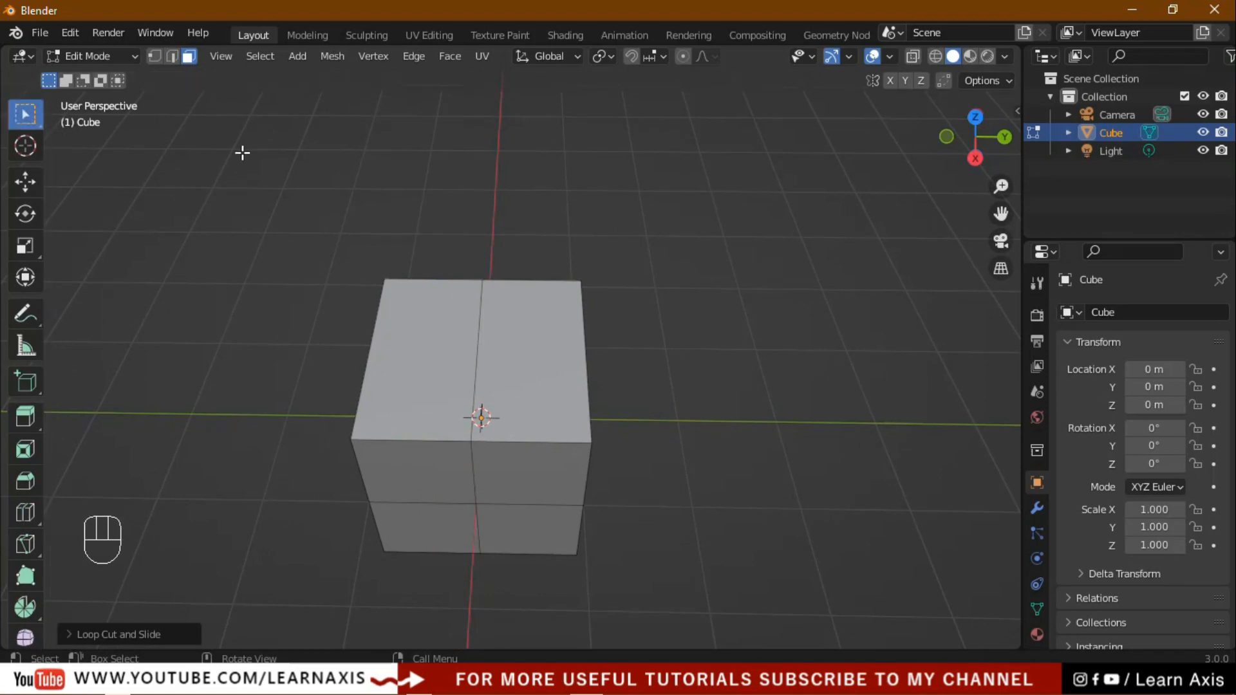
click(542, 362)
click(450, 374)
middle_drag(772, 458, 661, 247)
click(494, 405)
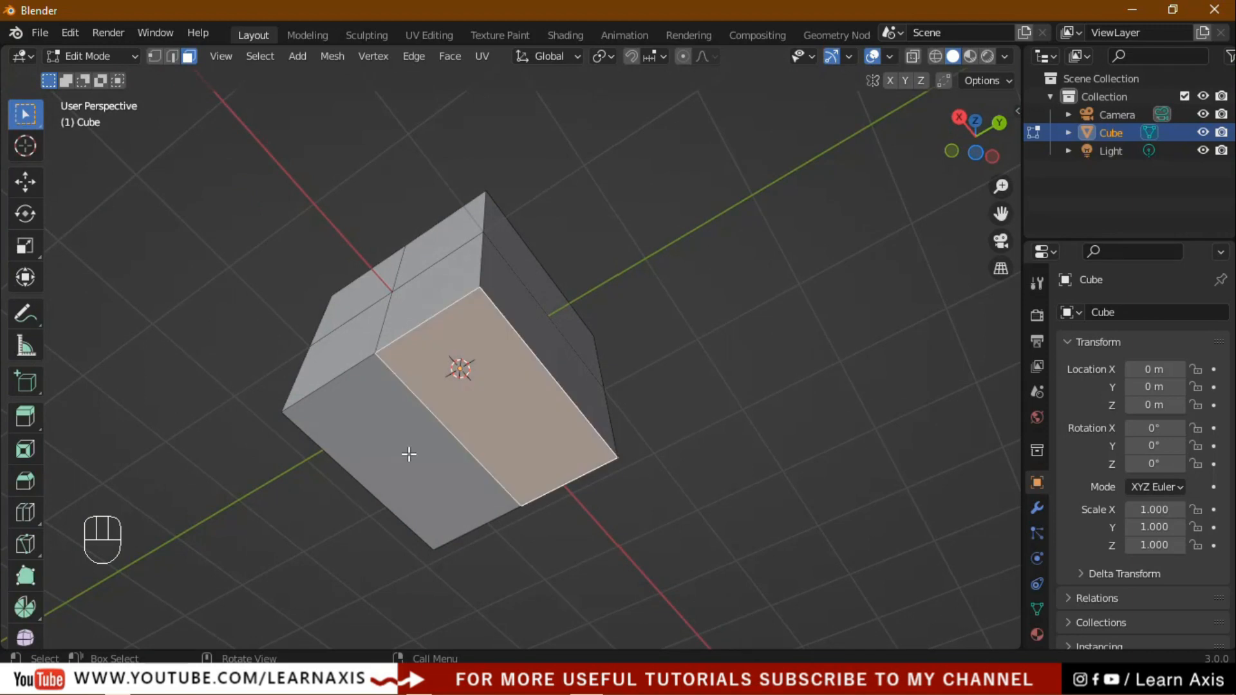
click(408, 450)
middle_drag(596, 491, 852, 23)
middle_drag(782, 478, 807, 465)
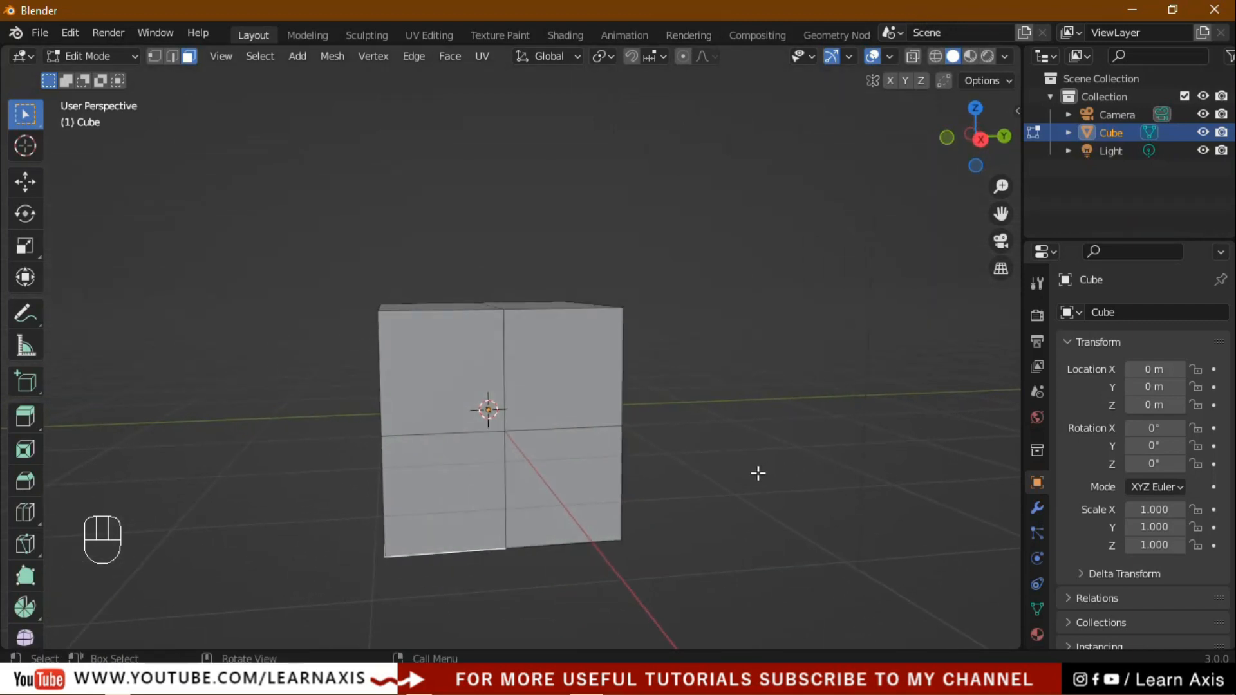
Cut one horizontal edge loop around the uncut cube in edge select mode and open the loop cut's settings.
click(172, 56)
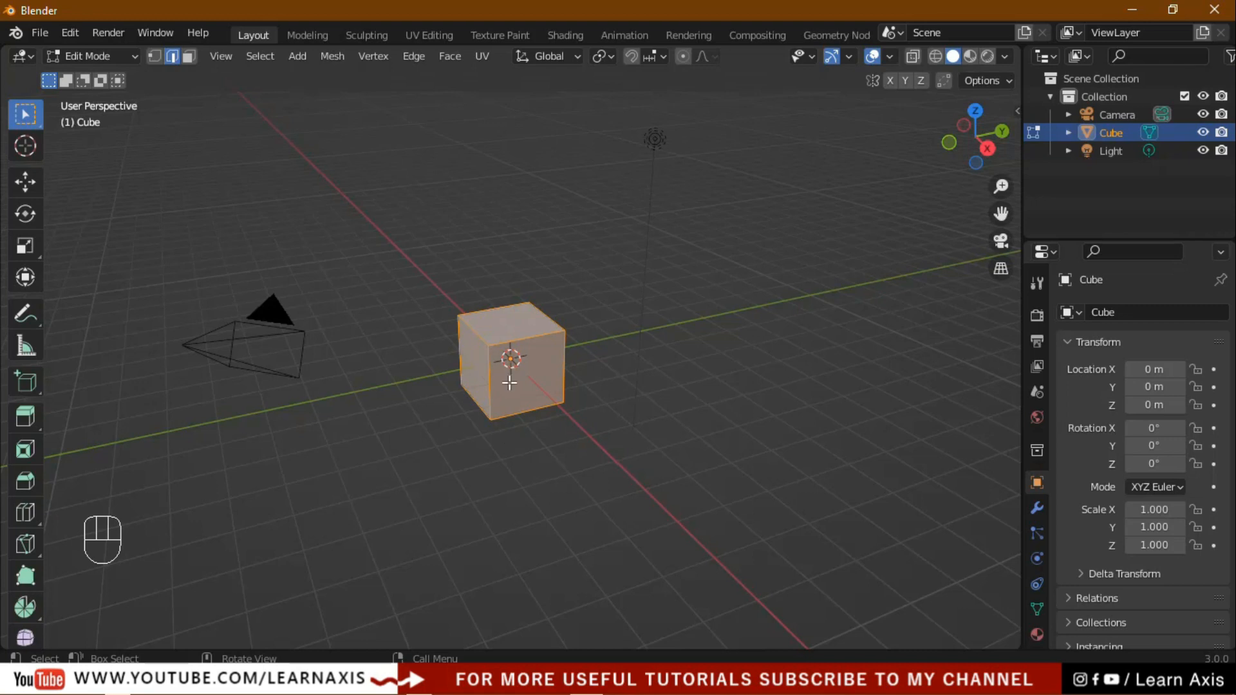
scroll(547, 384, up, 5)
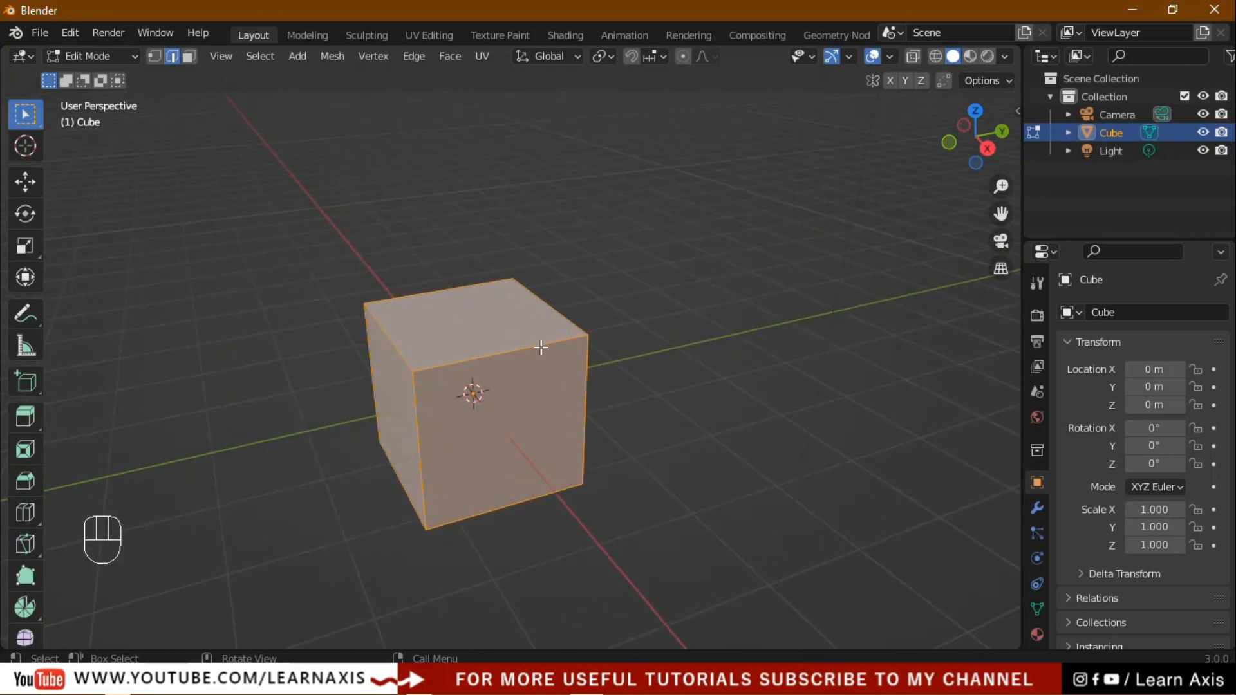
middle_drag(539, 566, 249, 521)
click(308, 479)
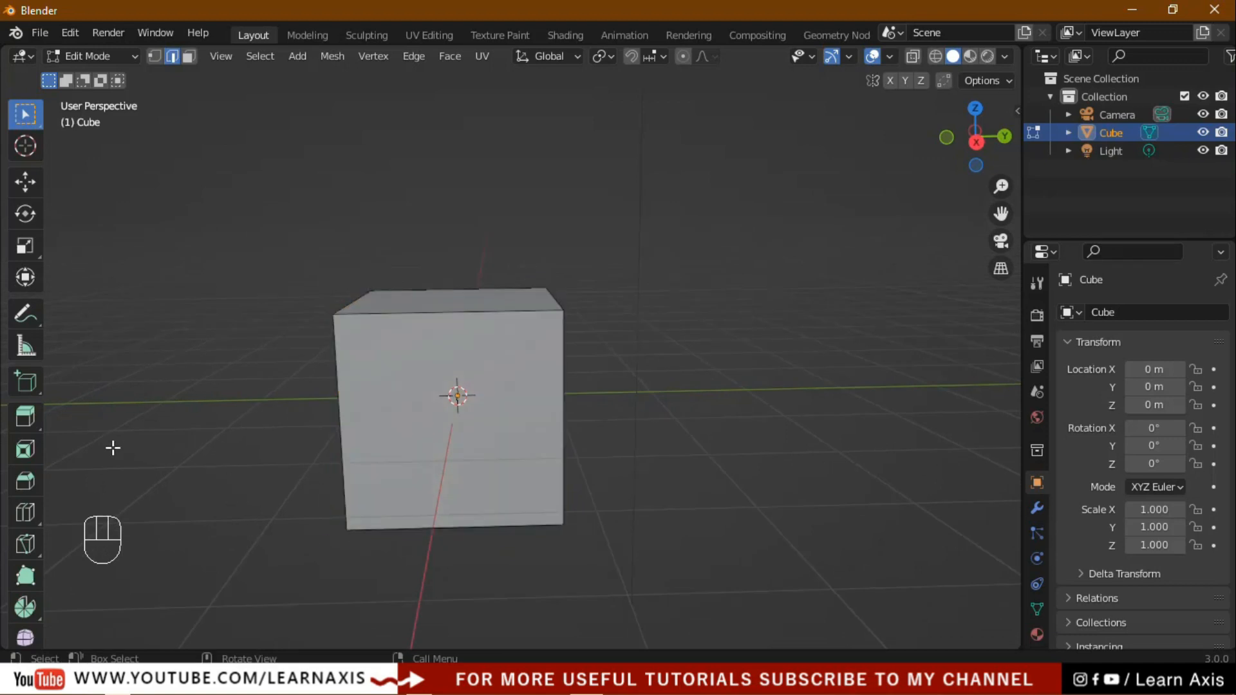
click(28, 521)
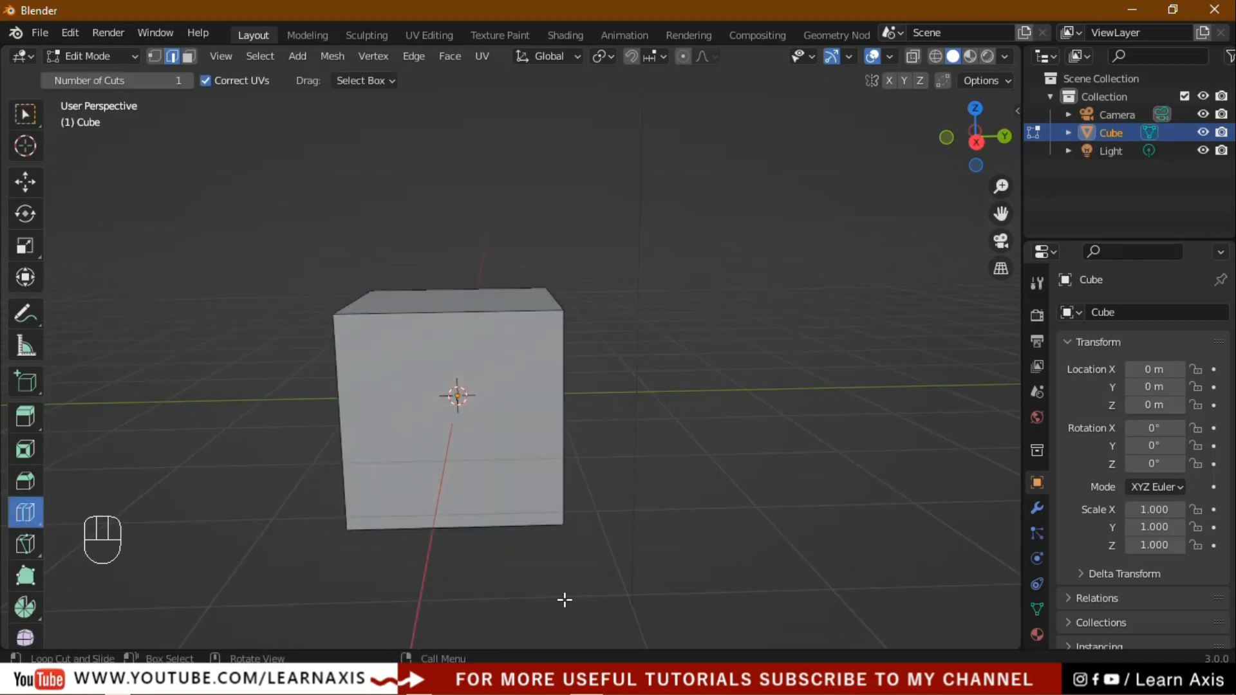
click(534, 429)
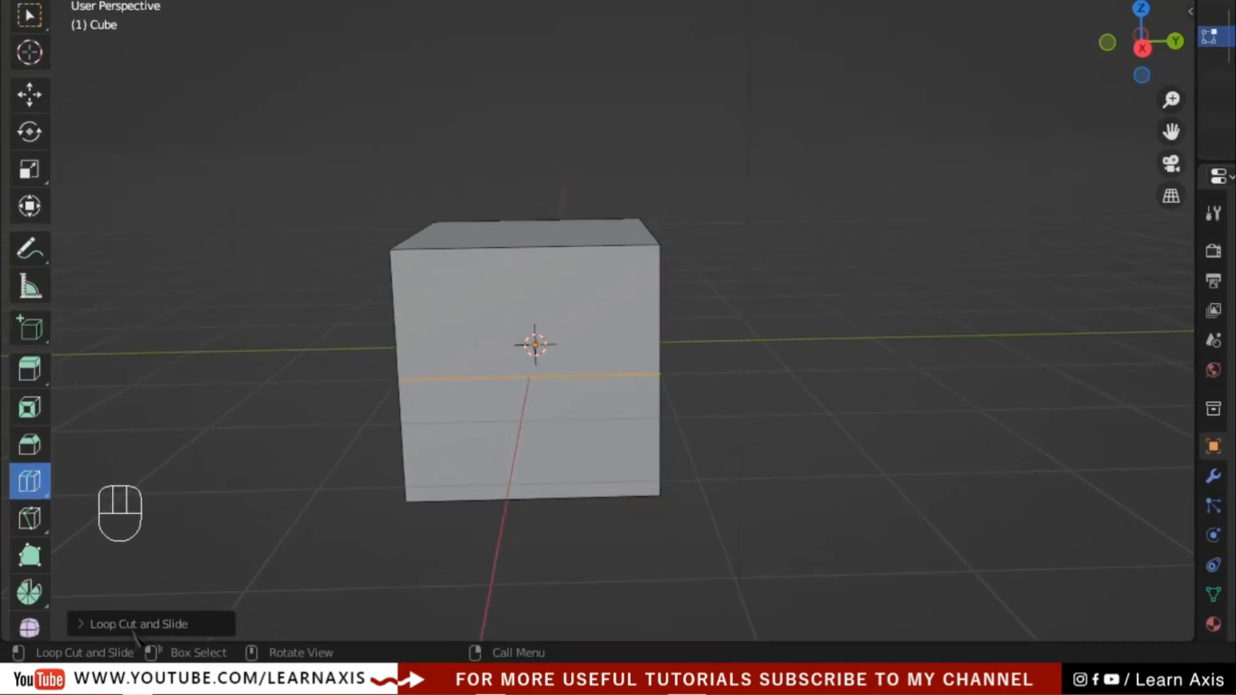
click(97, 626)
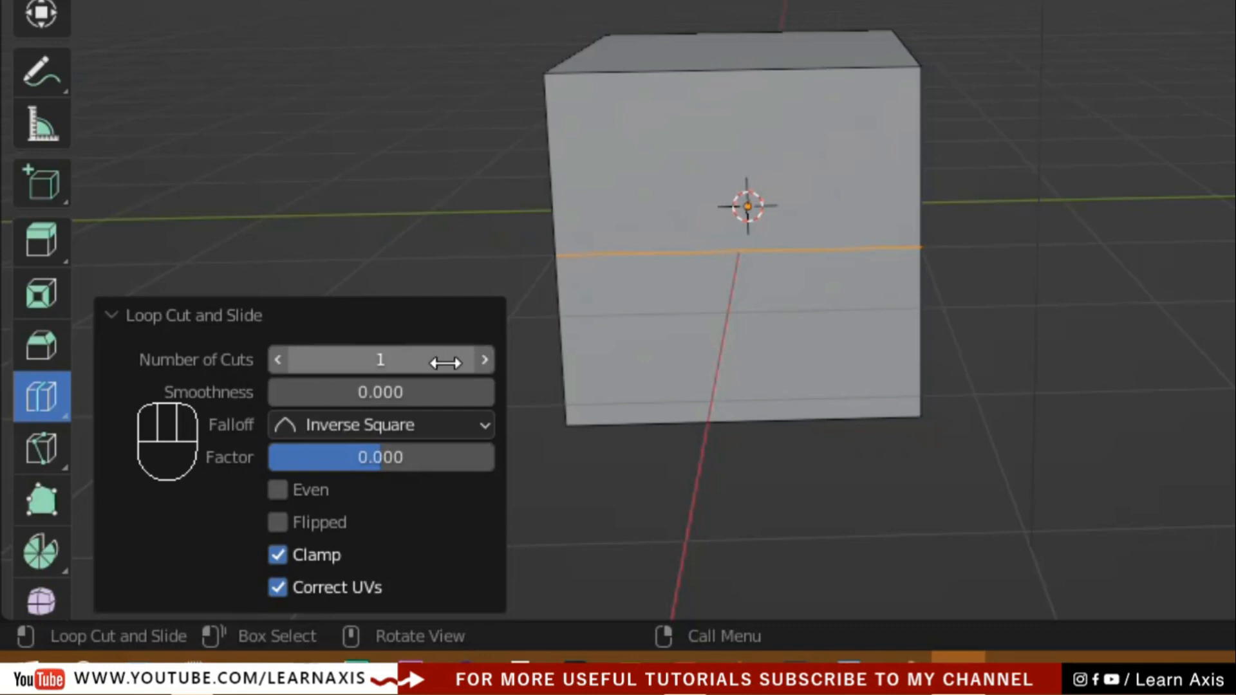
Try 4 as the loop cut's Number of Cuts and return it to 1.
click(485, 359)
click(484, 360)
click(485, 360)
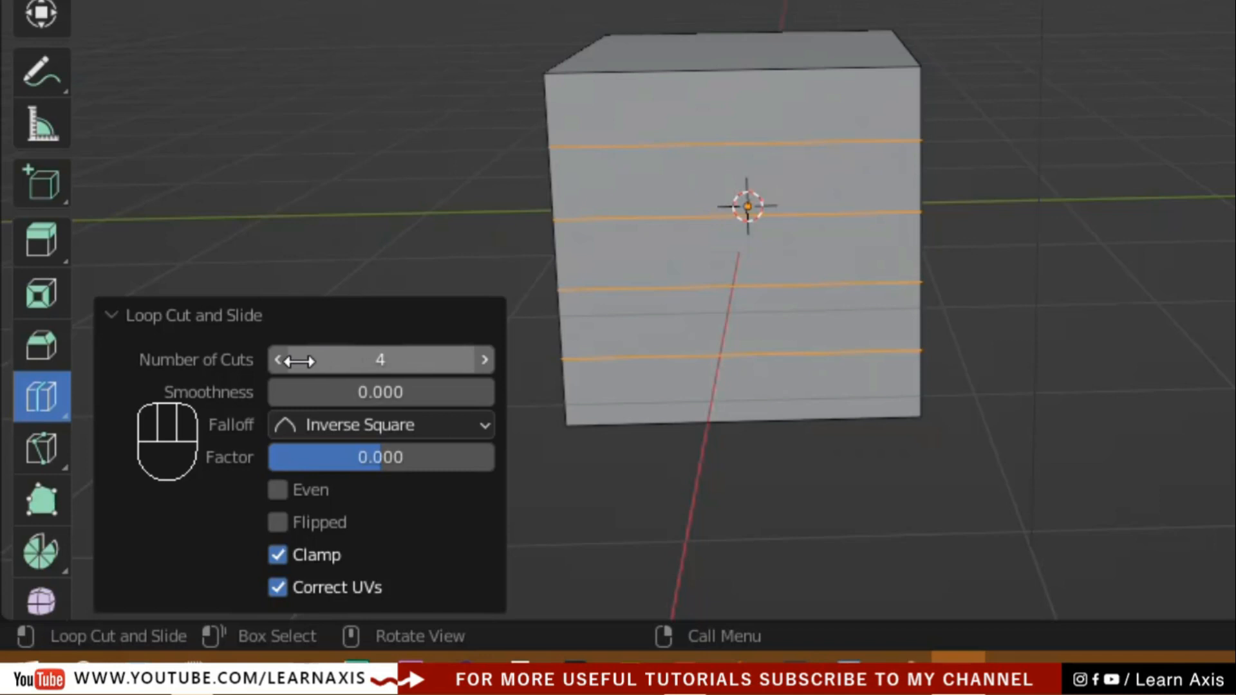
click(277, 360)
click(277, 360)
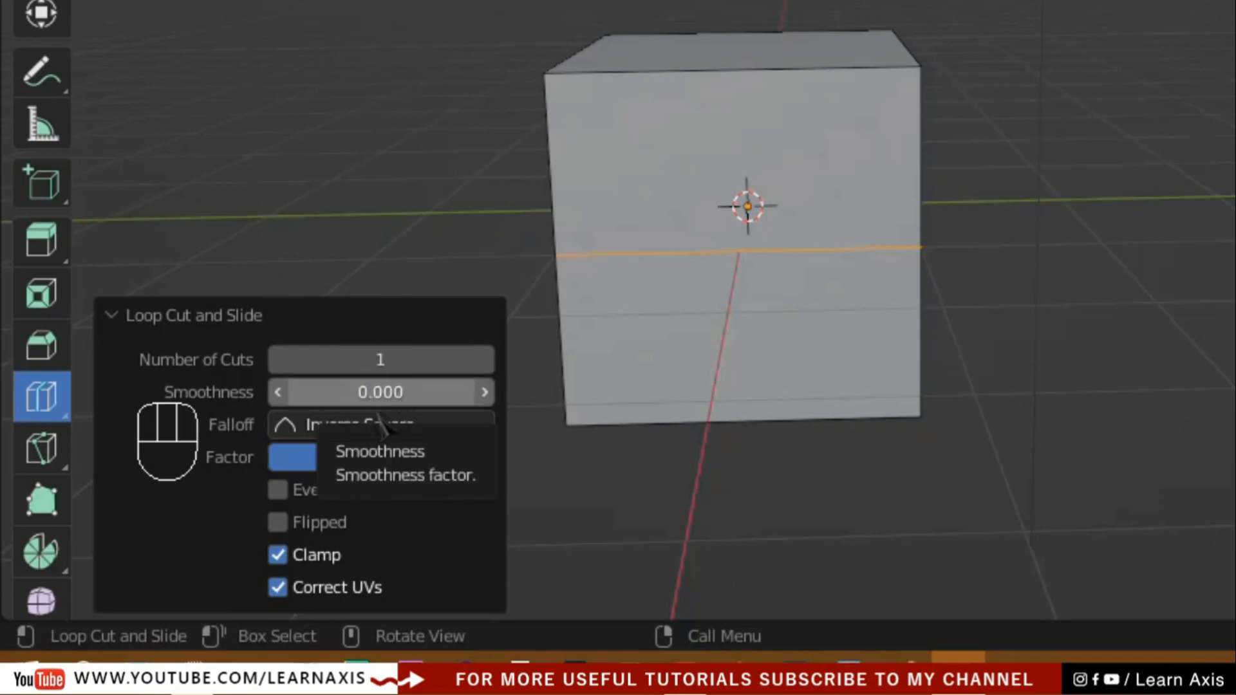
Try a Smoothness of 0.140 on the loop cut.
mouse_move(358, 392)
mouse_down()
mouse_move(393, 392)
mouse_move(344, 392)
mouse_move(380, 393)
mouse_up()
click(485, 393)
click(485, 392)
click(289, 393)
click(289, 393)
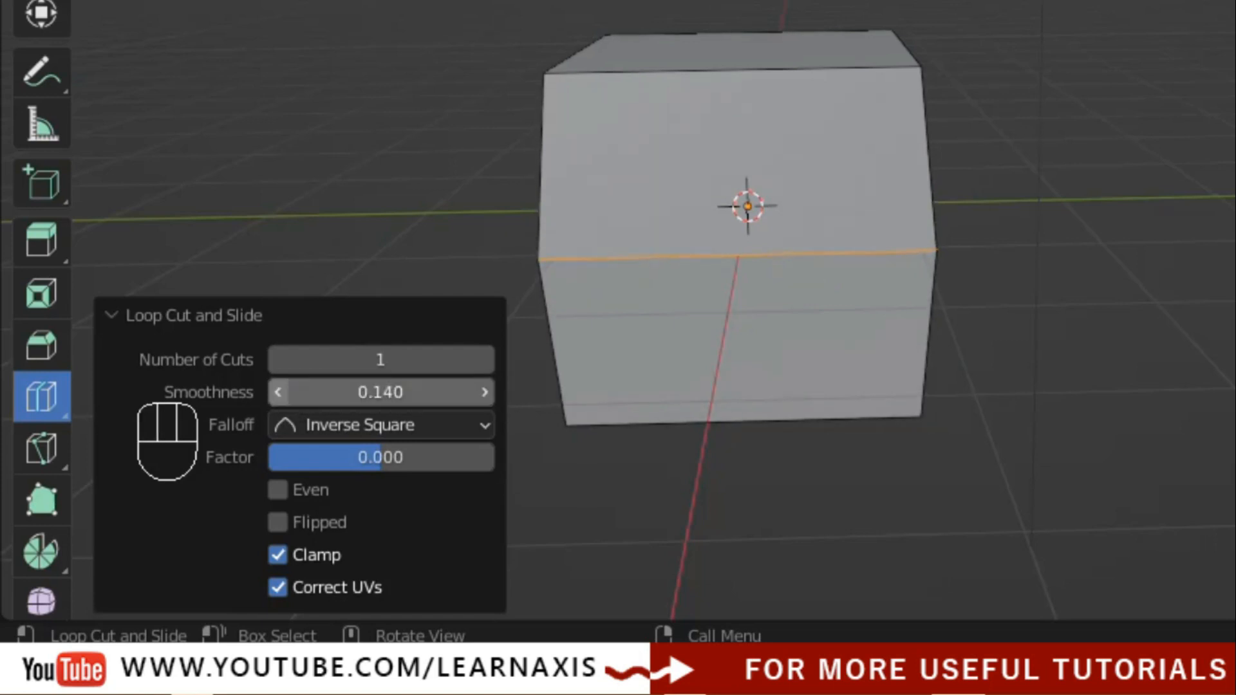
Set the loop cut's Smoothness to -0.510 so the cube pinches inward at the cut.
click(421, 393)
click(421, 394)
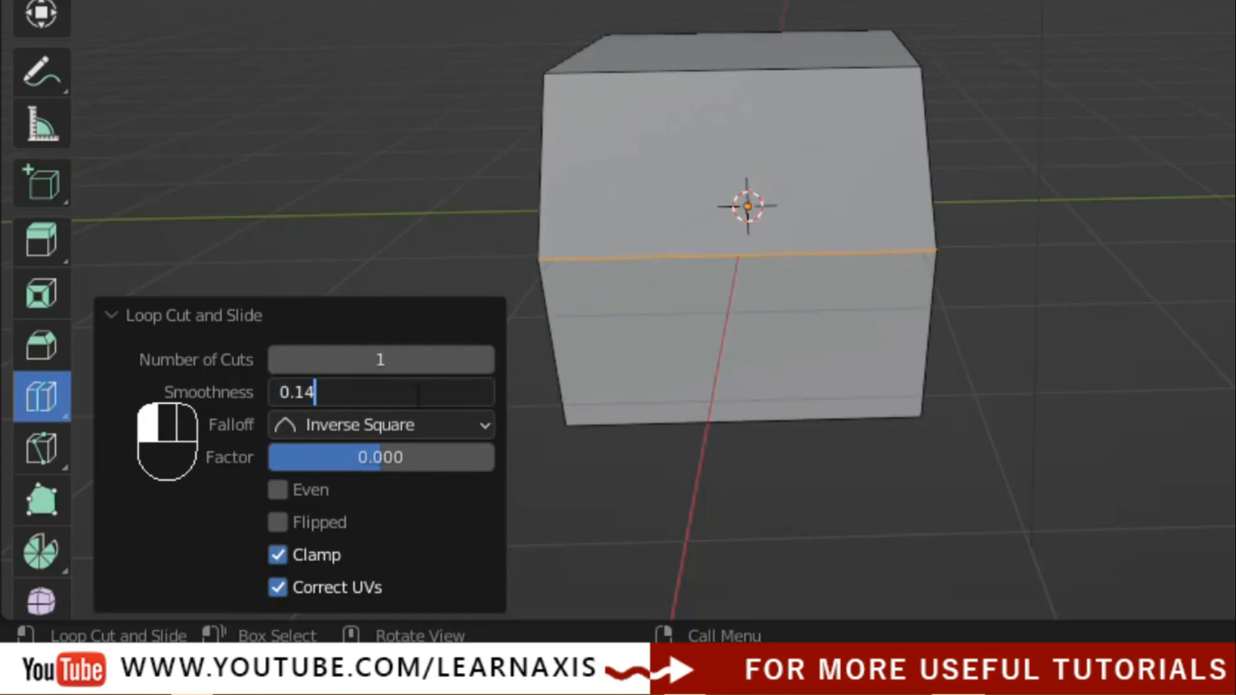
key(ctrl+a)
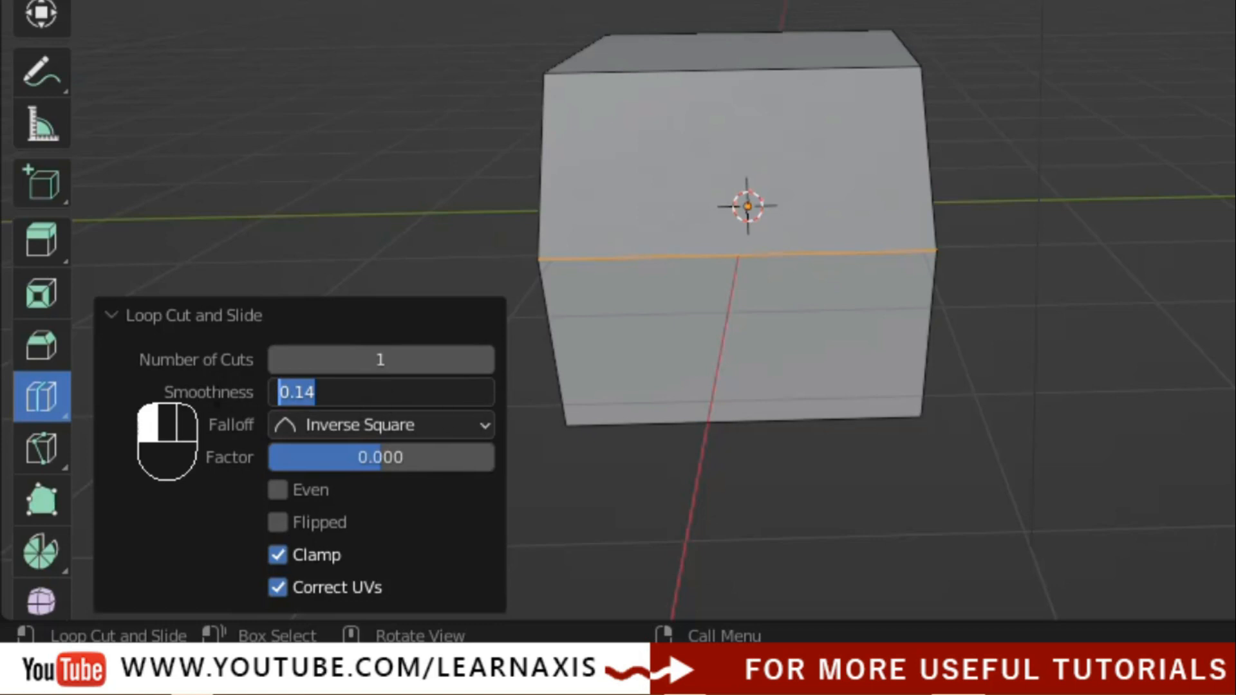
click(161, 381)
drag(376, 402, 297, 402)
mouse_move(386, 394)
mouse_down()
mouse_move(403, 394)
mouse_move(361, 394)
mouse_move(402, 394)
mouse_up()
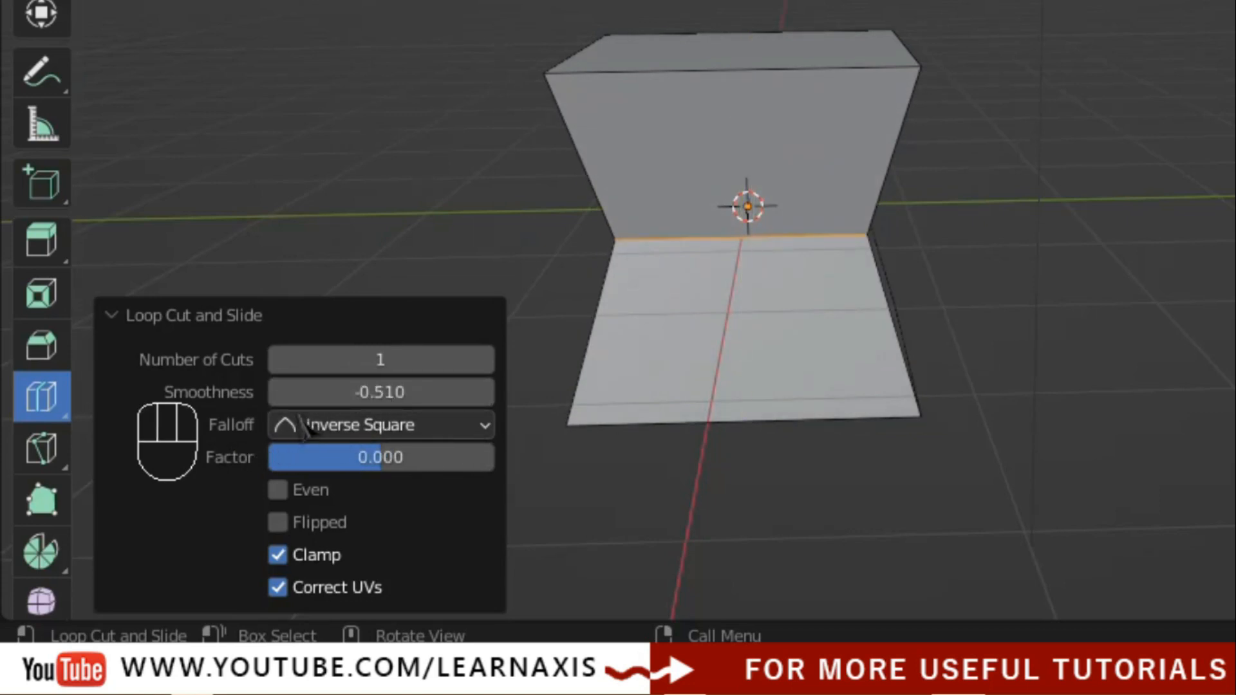
Change the loop cut's Falloff to Root and reset its Smoothness to 0.
click(410, 432)
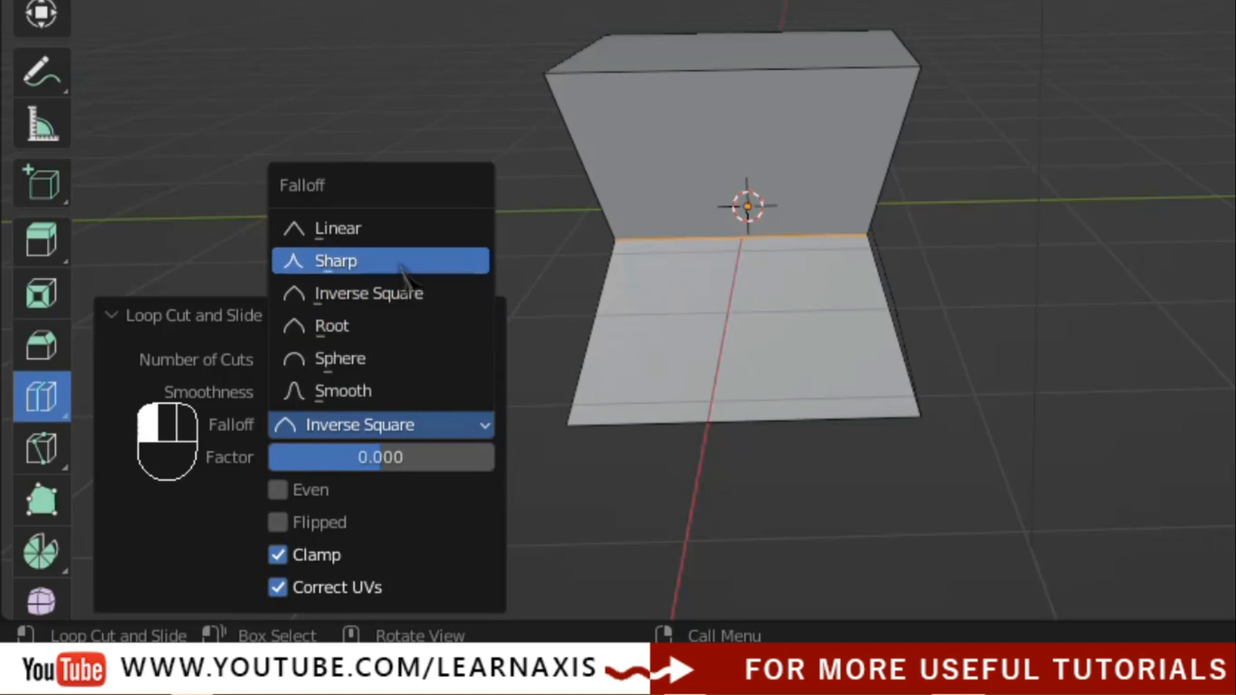
click(384, 330)
mouse_move(386, 392)
mouse_down()
mouse_move(351, 392)
mouse_move(489, 392)
mouse_move(385, 392)
mouse_move(458, 392)
mouse_move(395, 392)
mouse_up()
middle_drag(1139, 444, 1034, 435)
click(379, 392)
text(0)
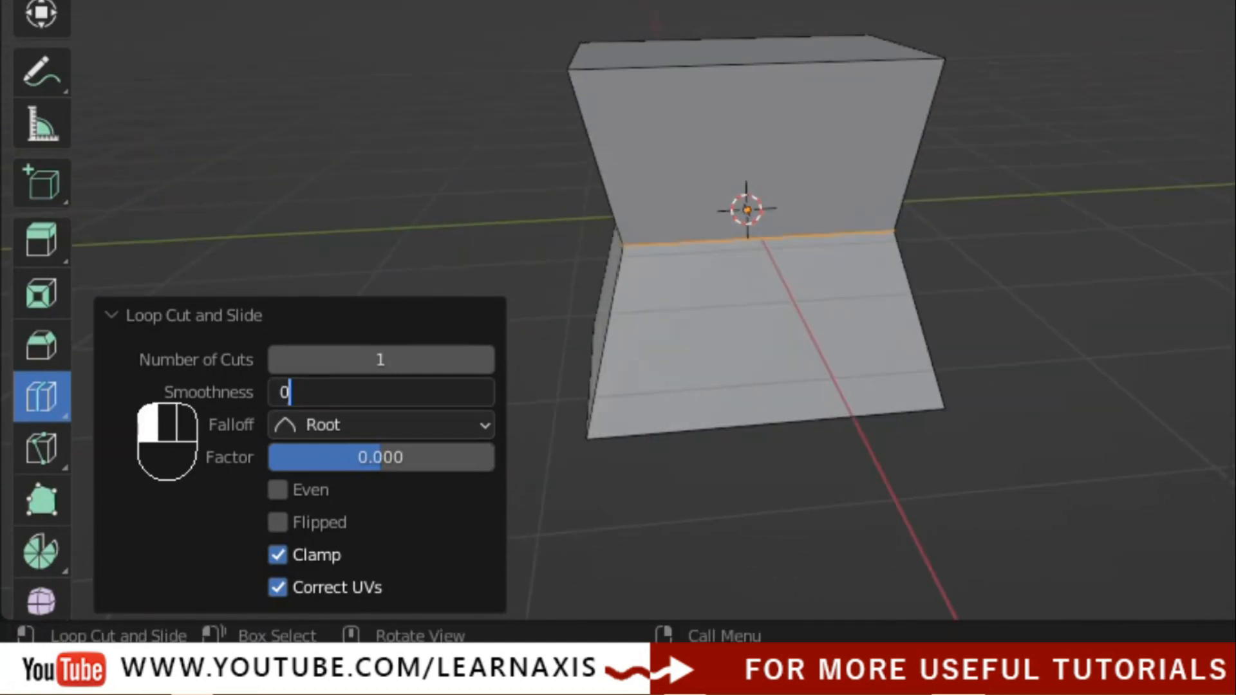
key(Return)
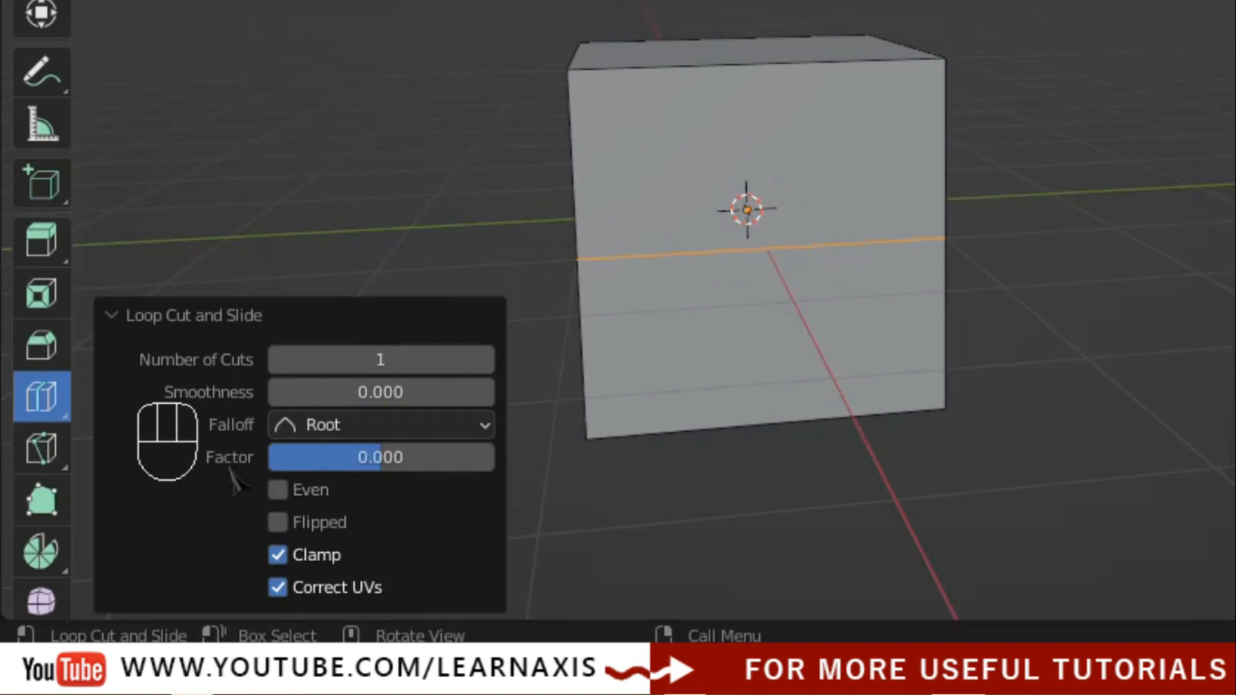
Try sliding the loop cut with Factor values of -0.766 and 0.065, and return the Factor to 0.
middle_drag(1071, 475, 982, 347)
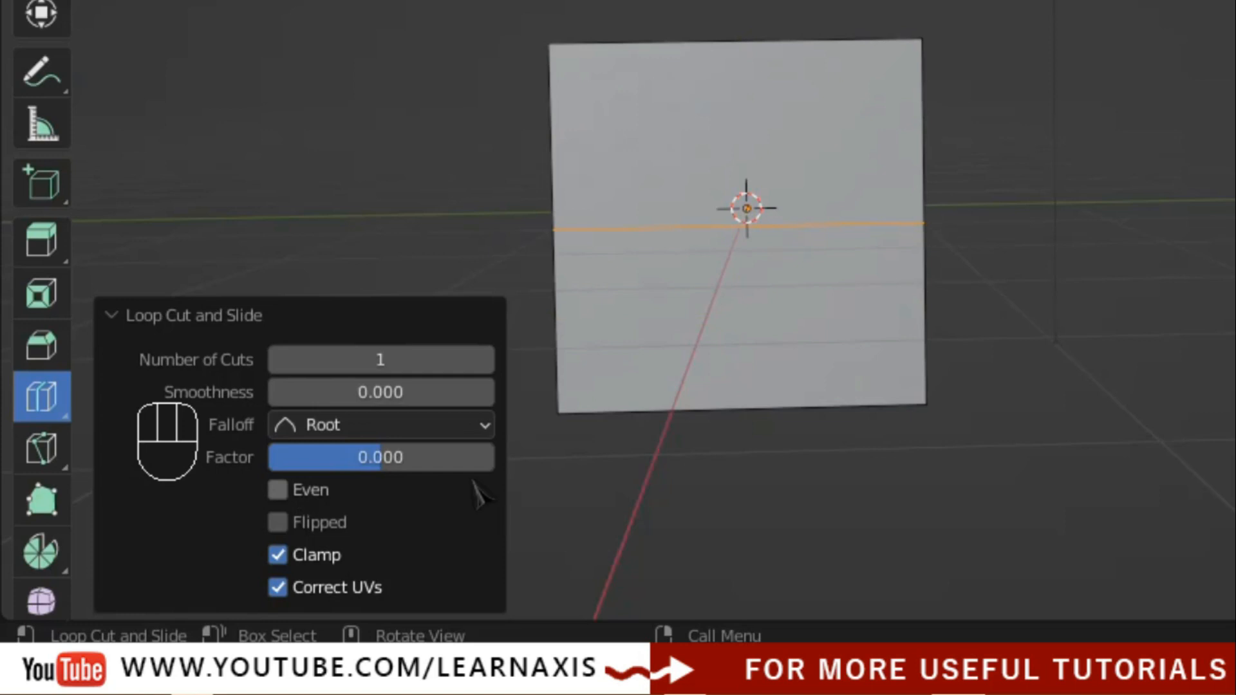
click(387, 458)
drag(387, 458, 418, 458)
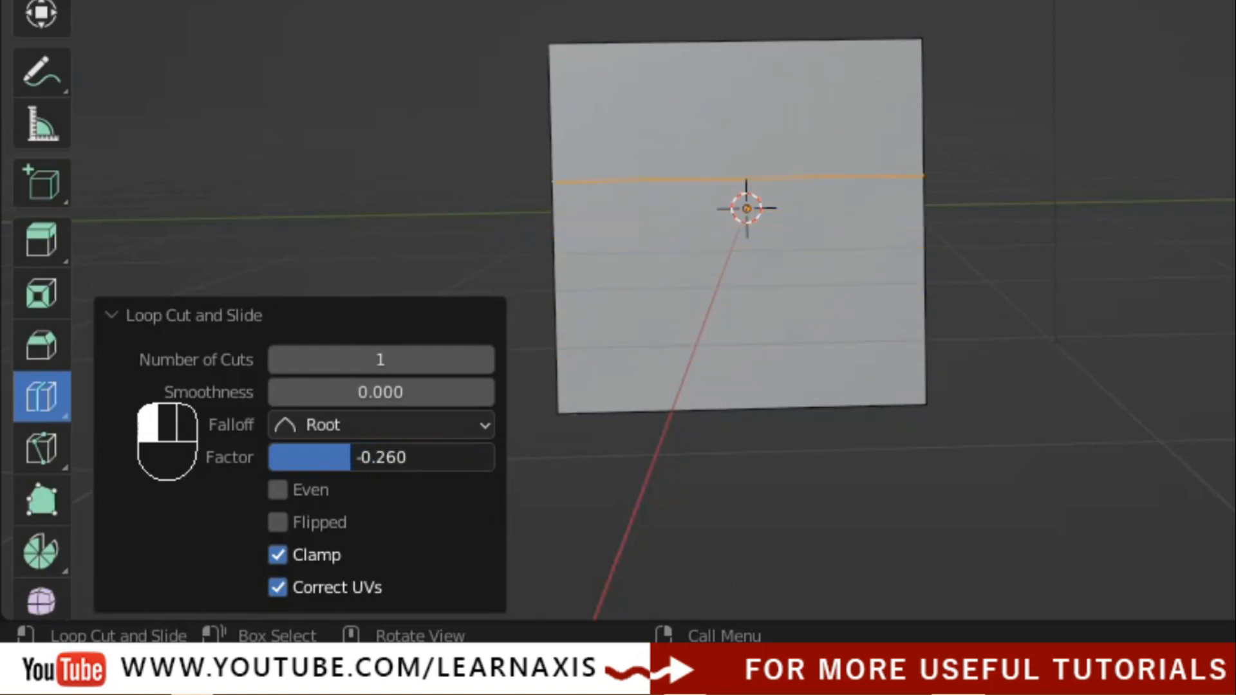
drag(309, 459, 296, 458)
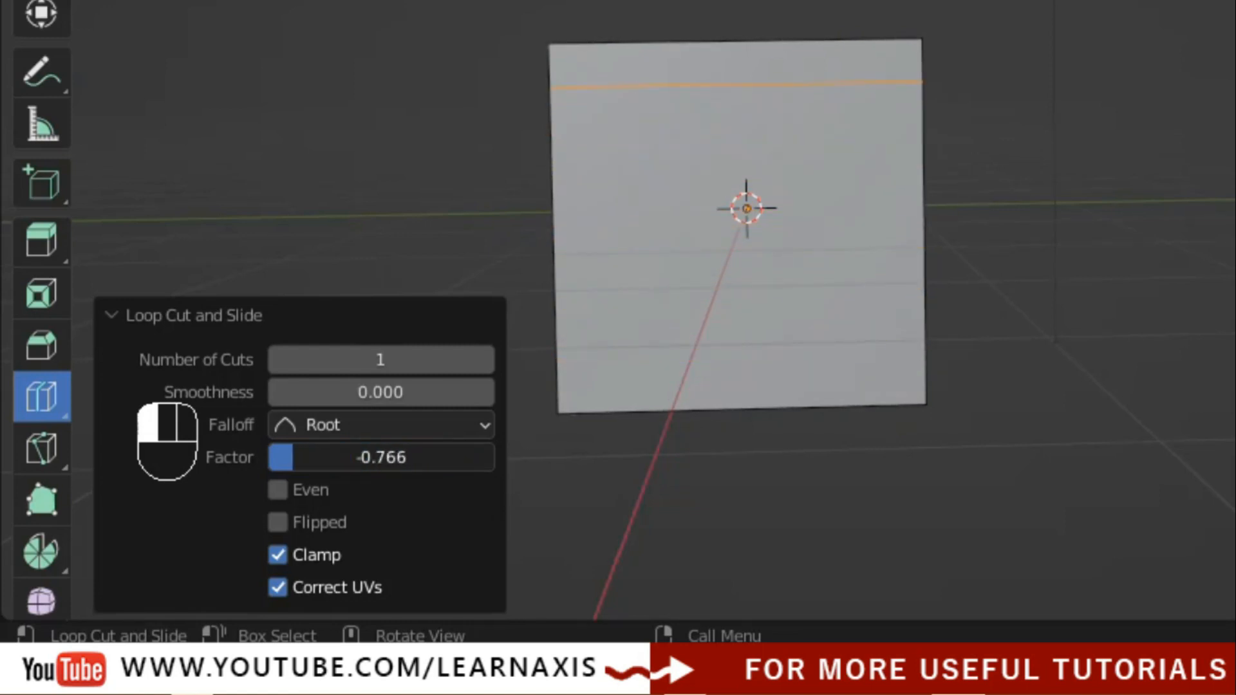
drag(280, 459, 389, 459)
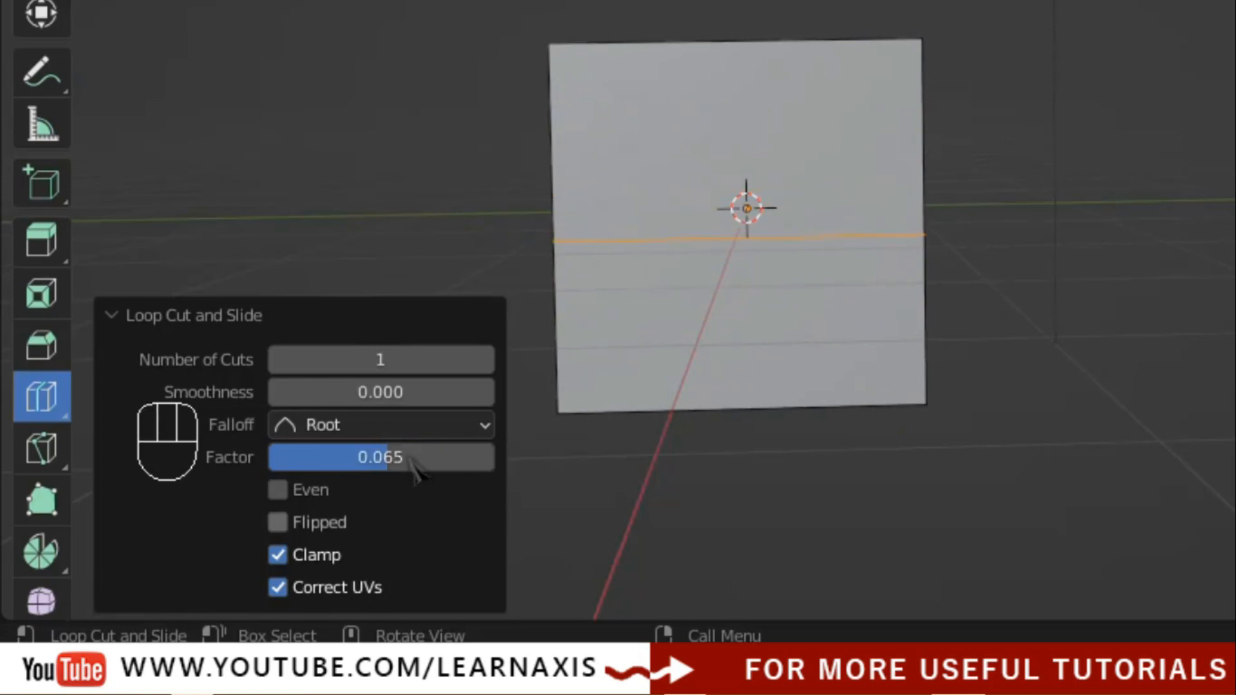
key(KP_0)
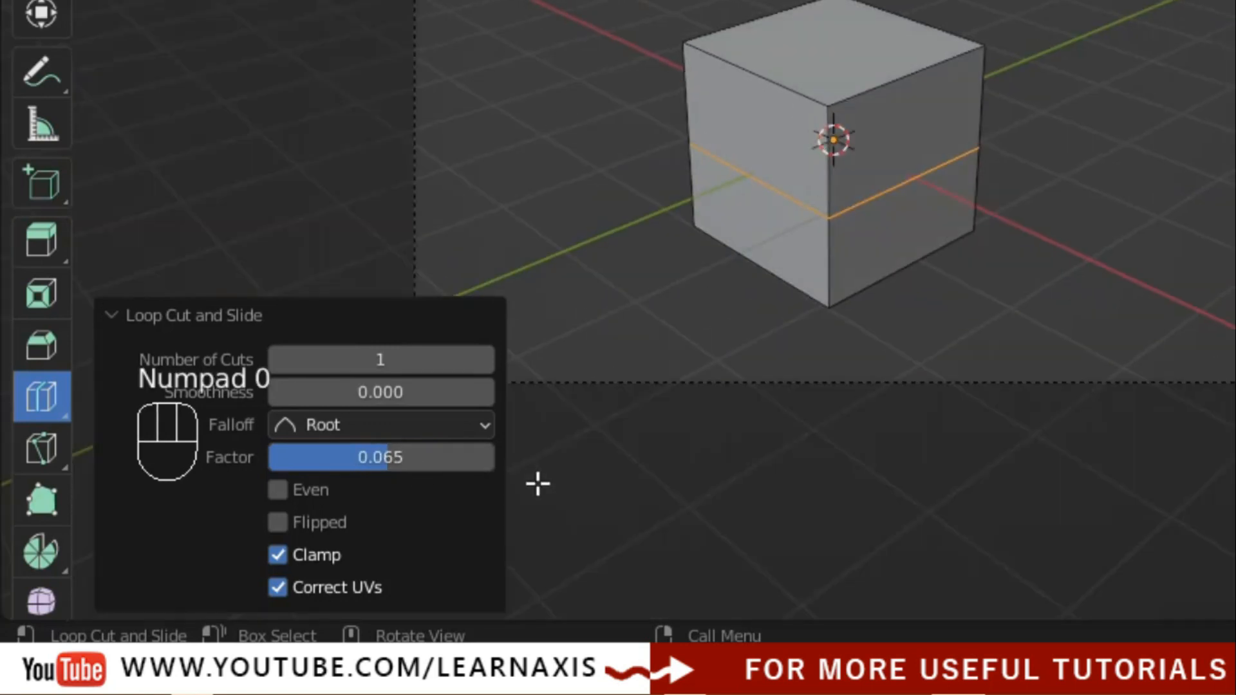
key(KP_0)
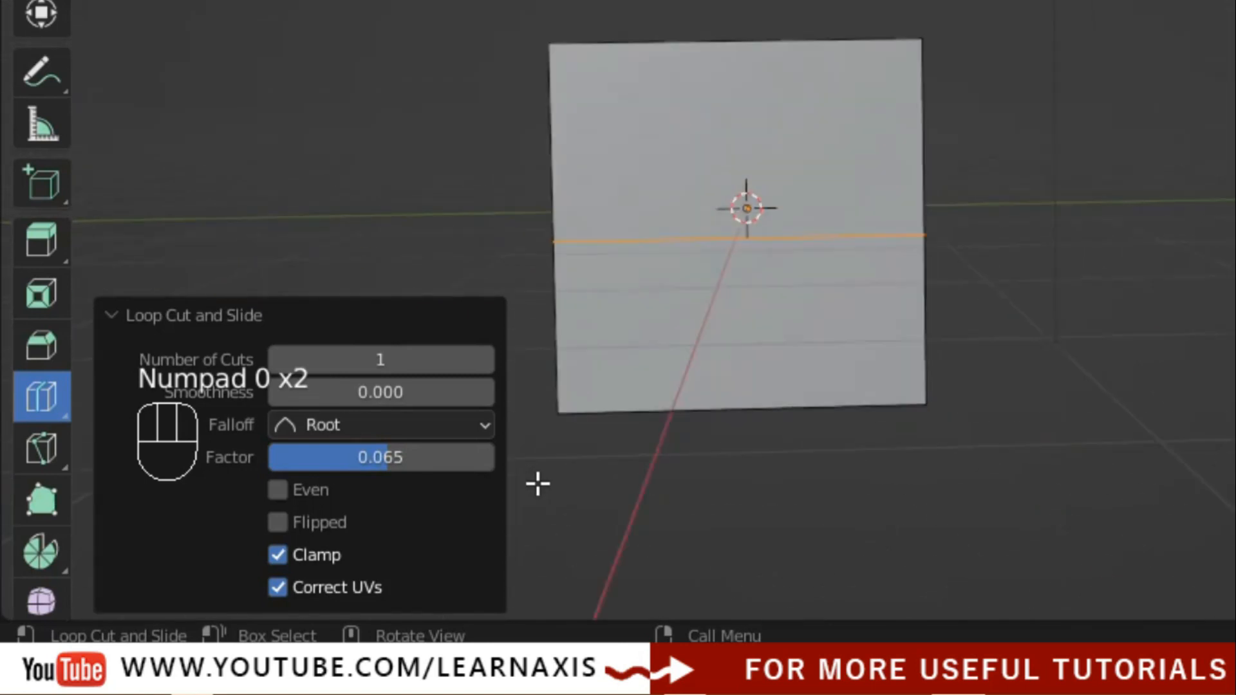
click(399, 458)
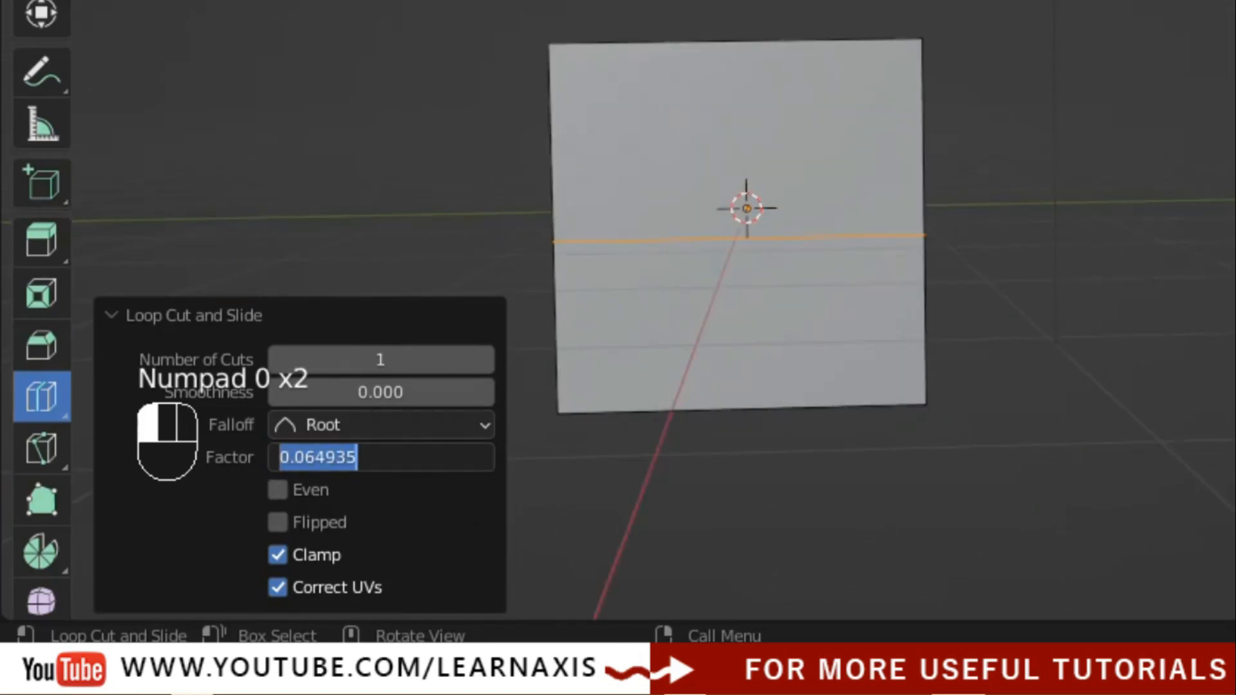
text(0)
key(Return)
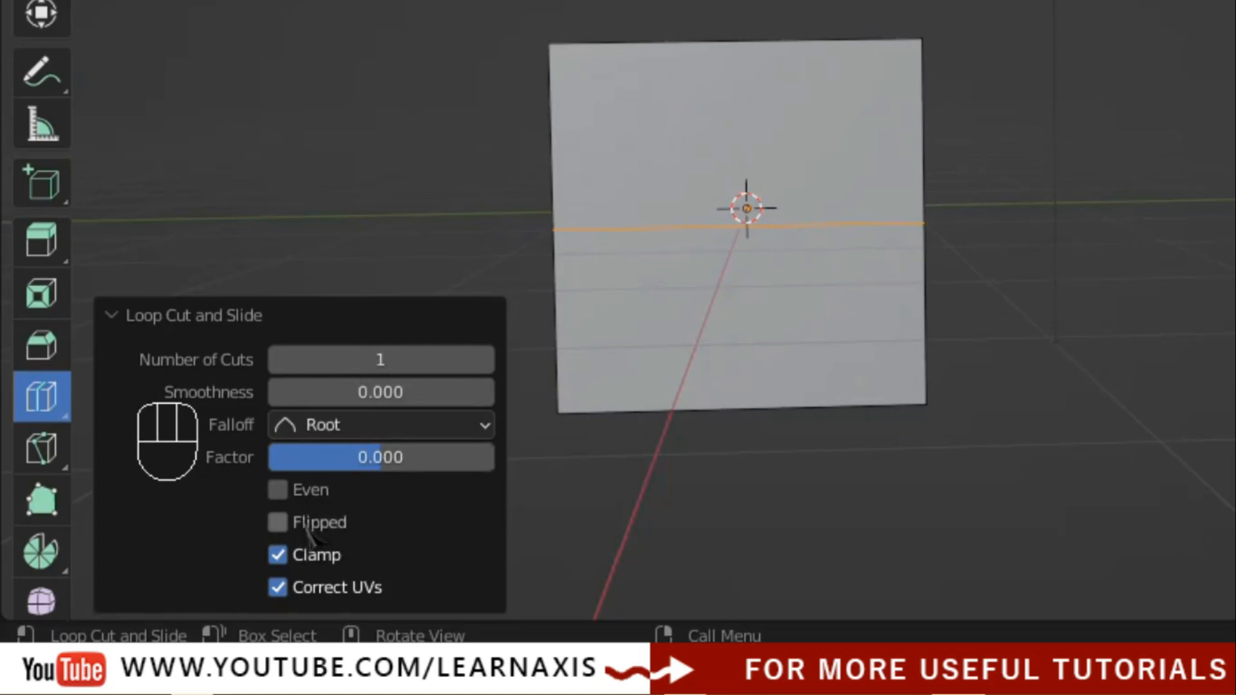
click(313, 497)
click(319, 523)
click(312, 493)
click(313, 496)
click(318, 524)
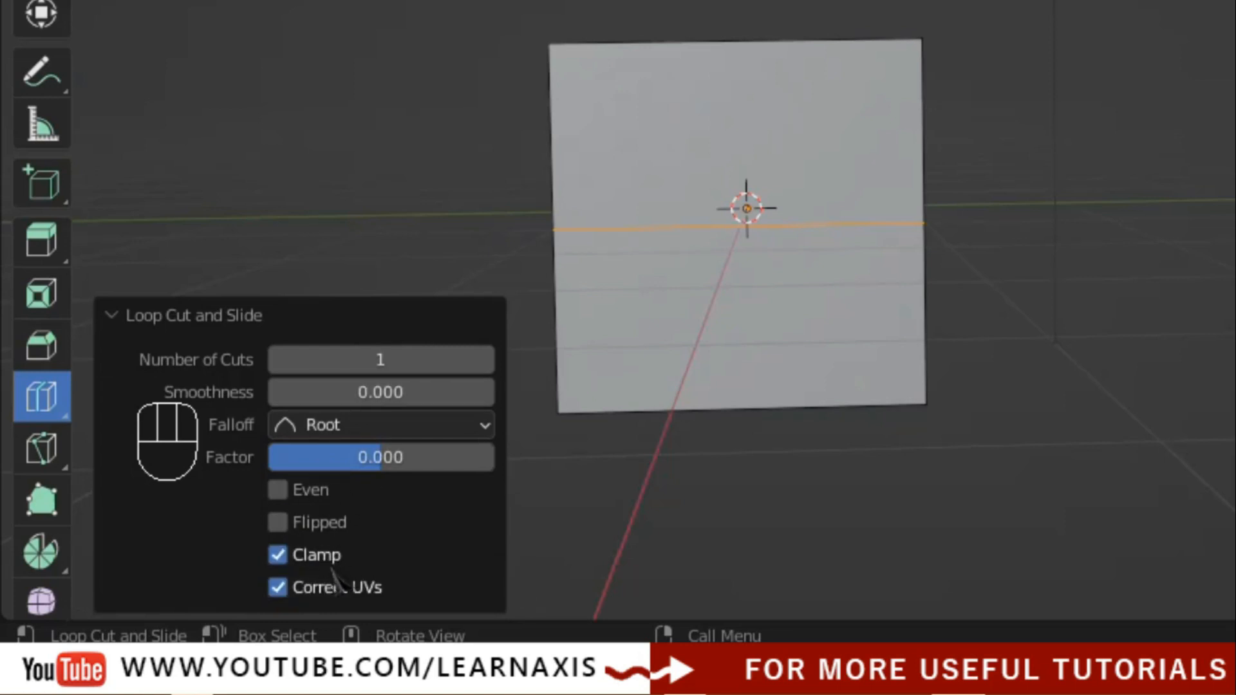
Deselect the horizontal loop, try a centred loop cut across the cube's top face and undo it.
click(798, 471)
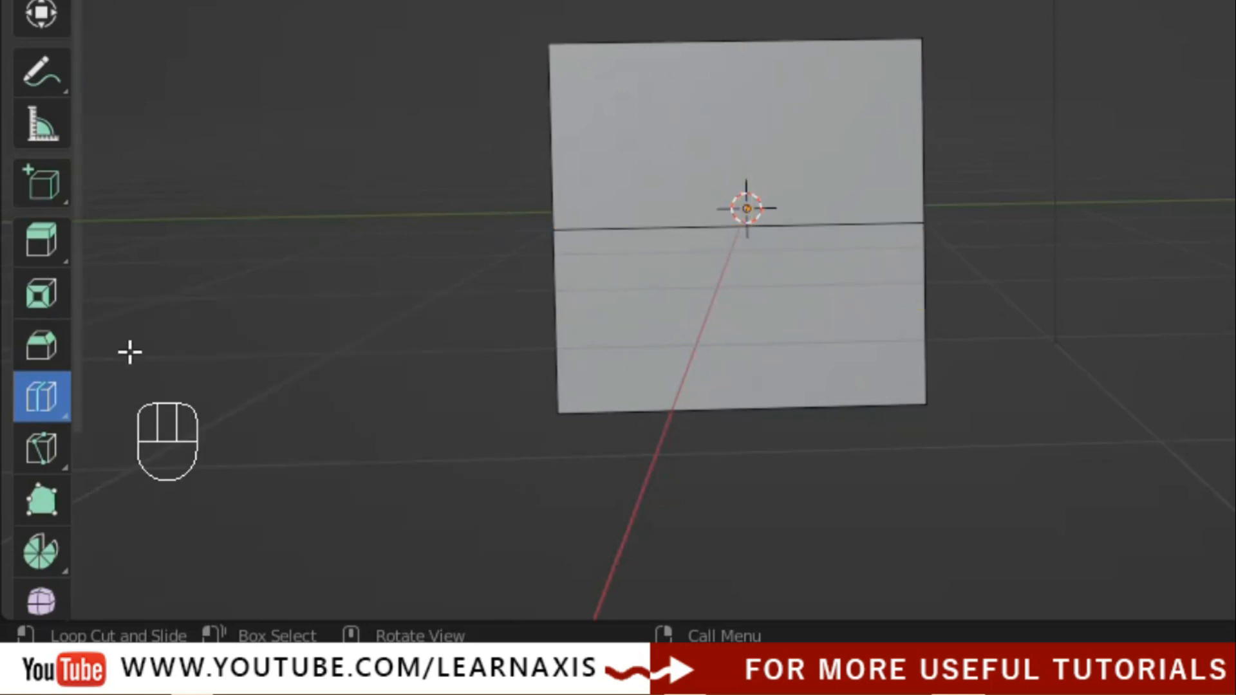
click(52, 415)
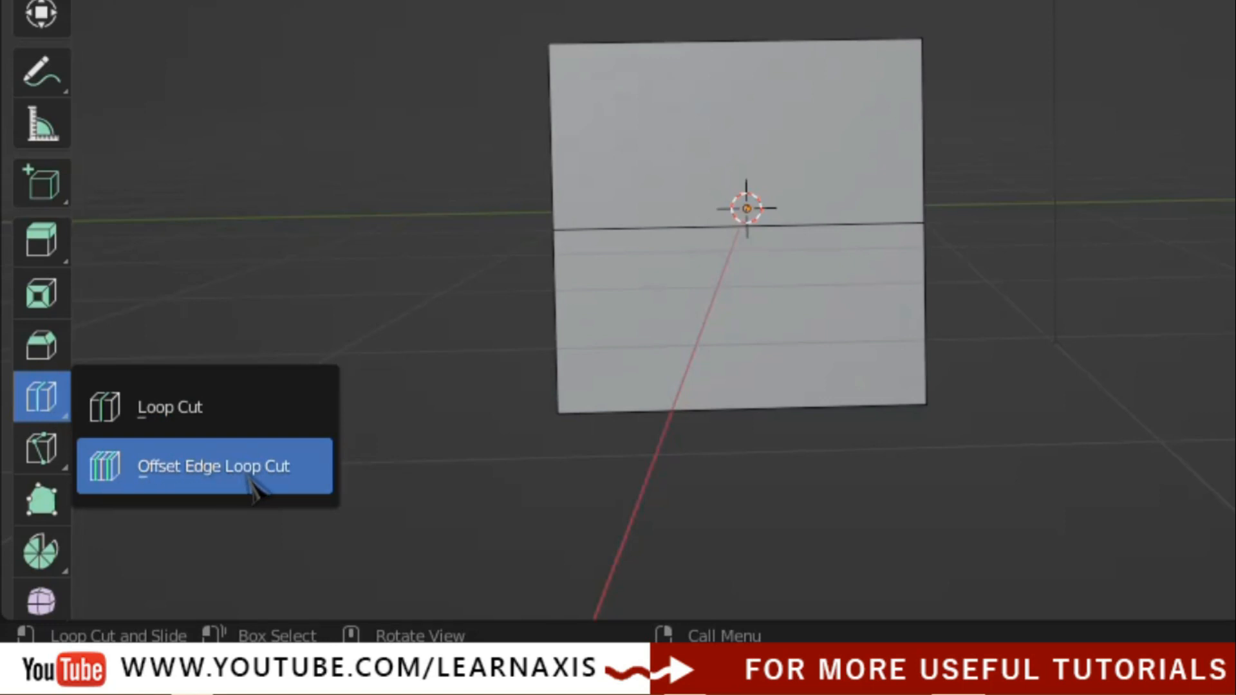
click(169, 409)
middle_drag(1126, 245, 1133, 552)
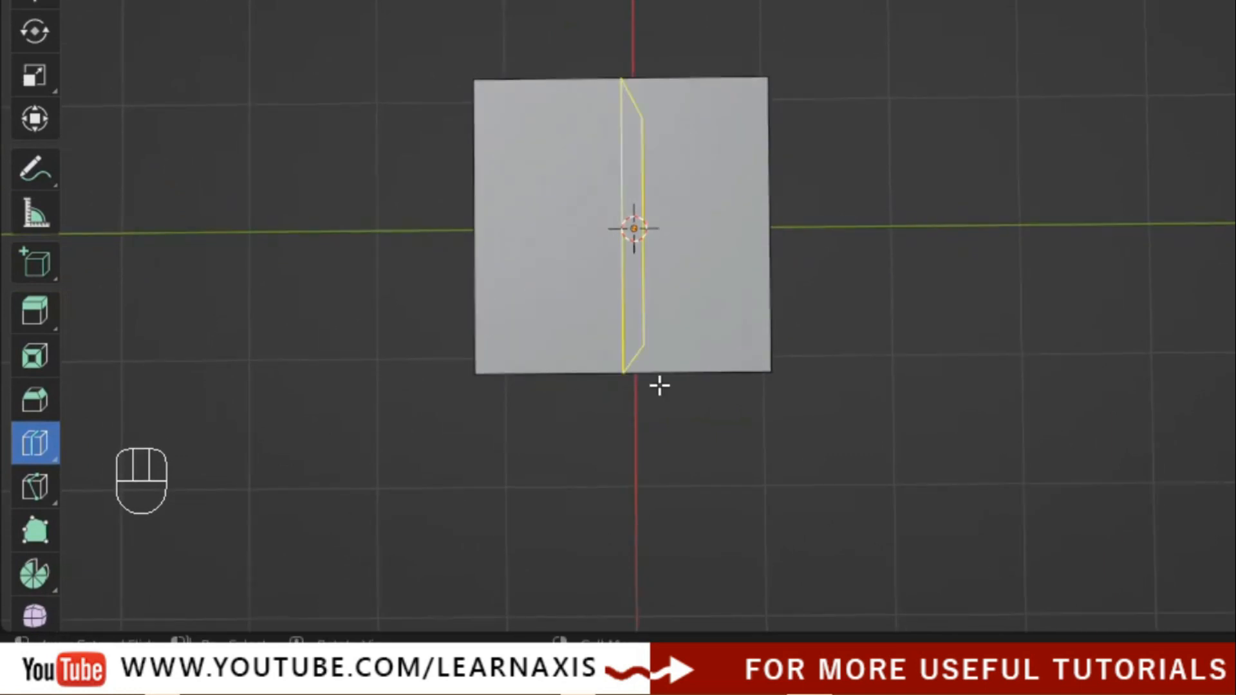
click(629, 355)
middle_drag(1186, 406, 877, 141)
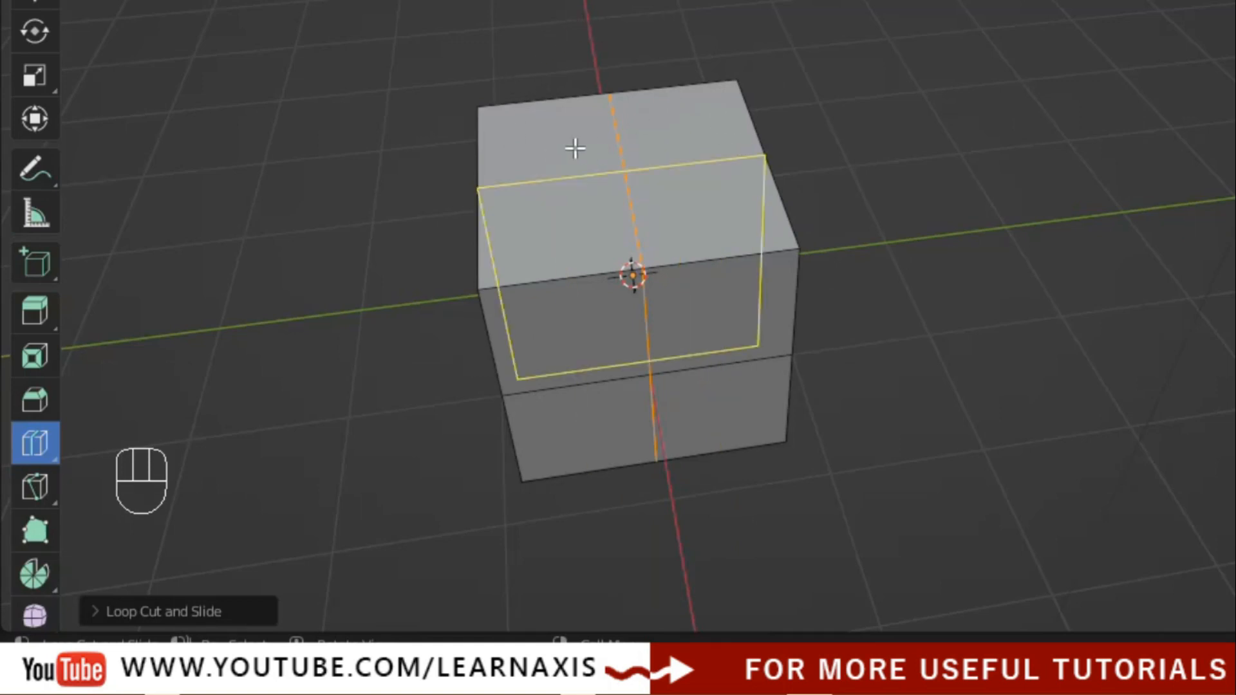
key(ctrl+z)
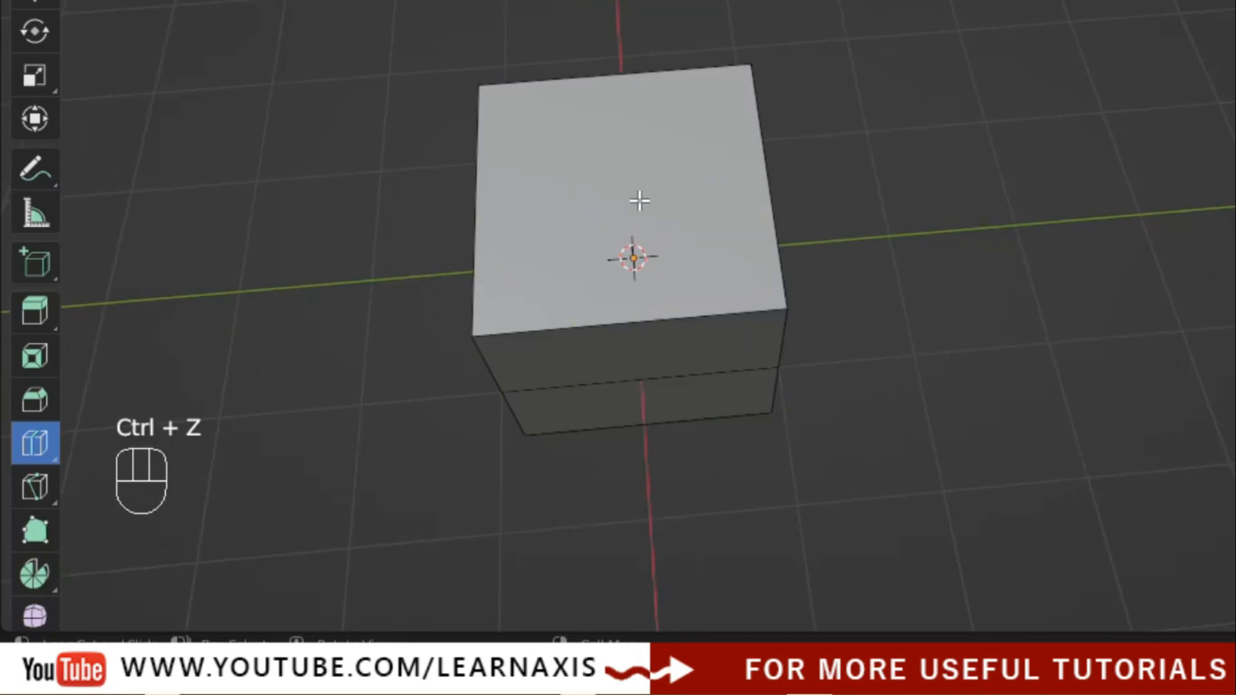
Try two loop cuts across the top face, sliding them toward opposite edges, the second with a Factor of -0.766.
click(646, 337)
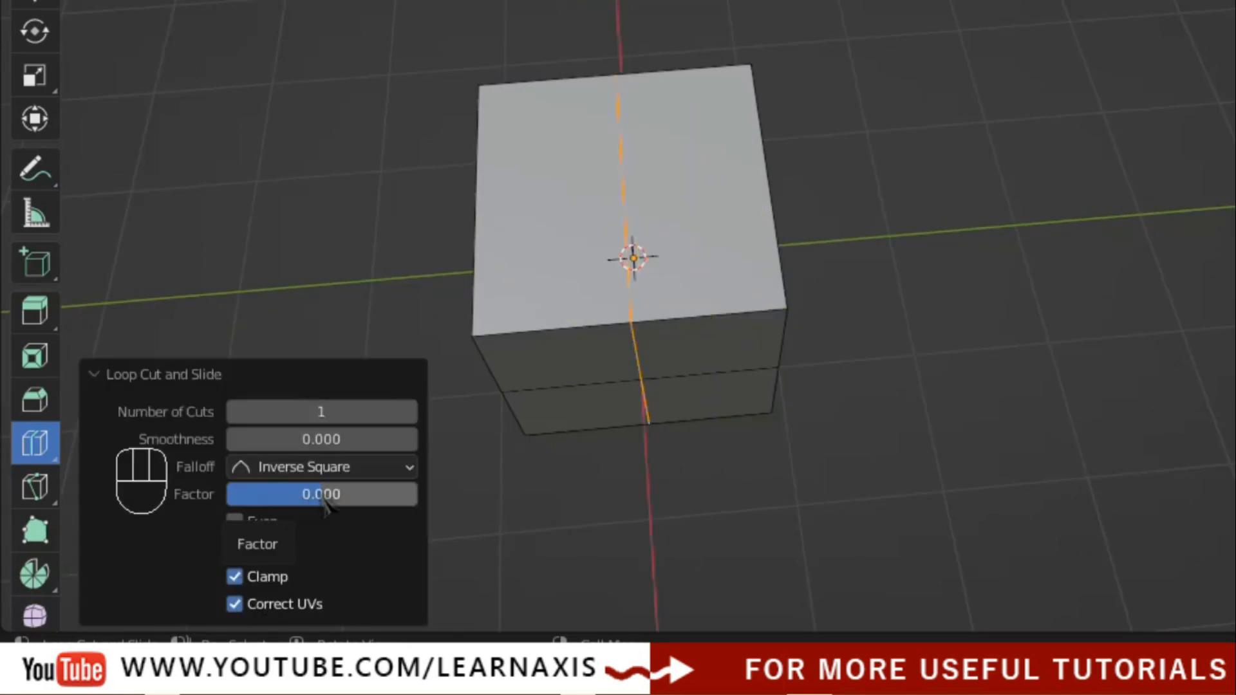
drag(326, 509, 387, 494)
click(534, 264)
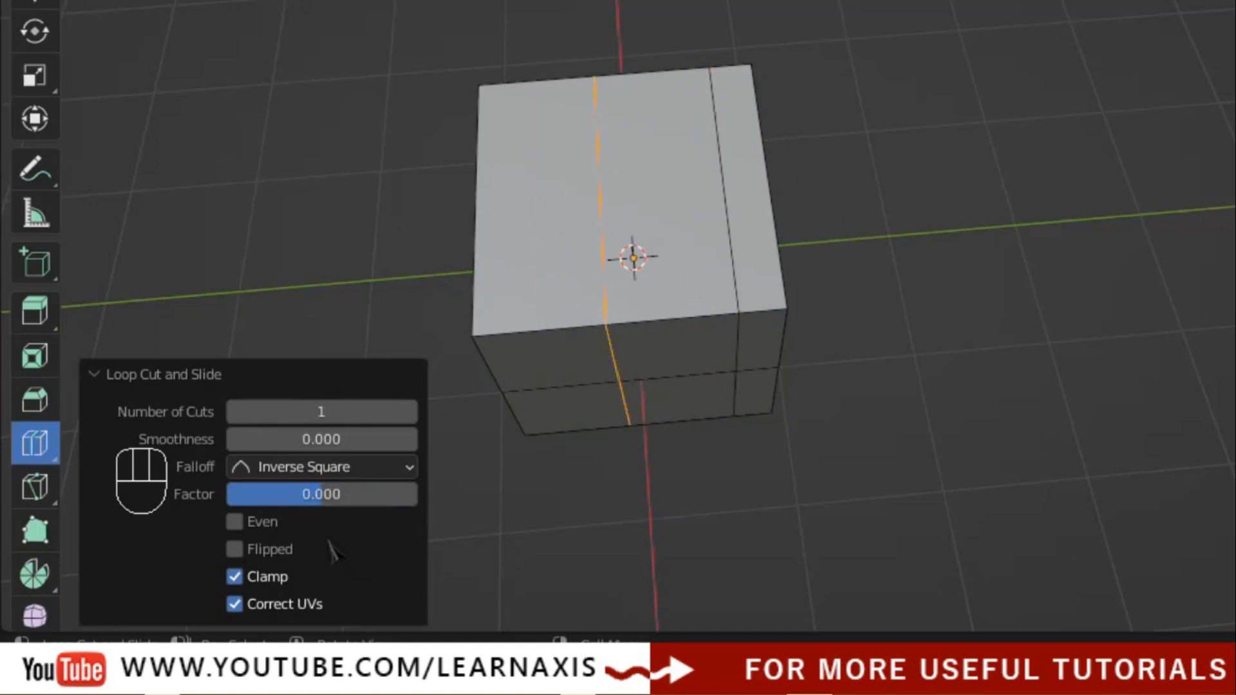
drag(322, 502, 261, 502)
drag(322, 494, 457, 386)
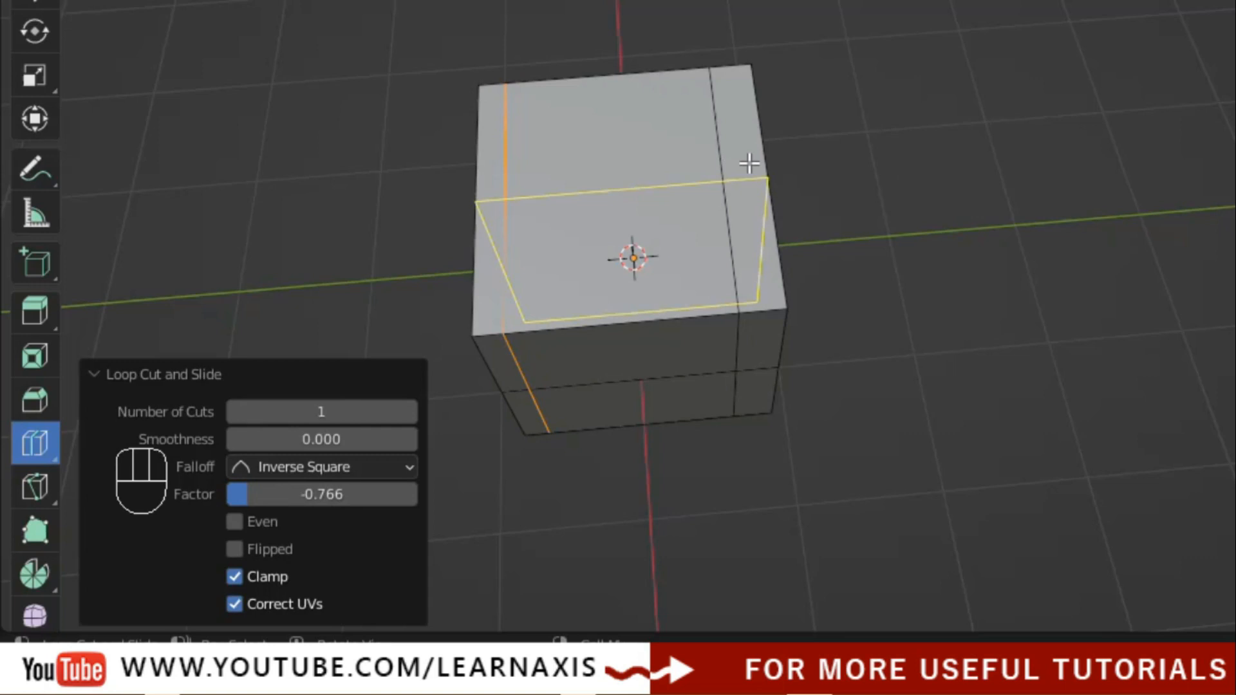
middle_drag(888, 113, 1029, 61)
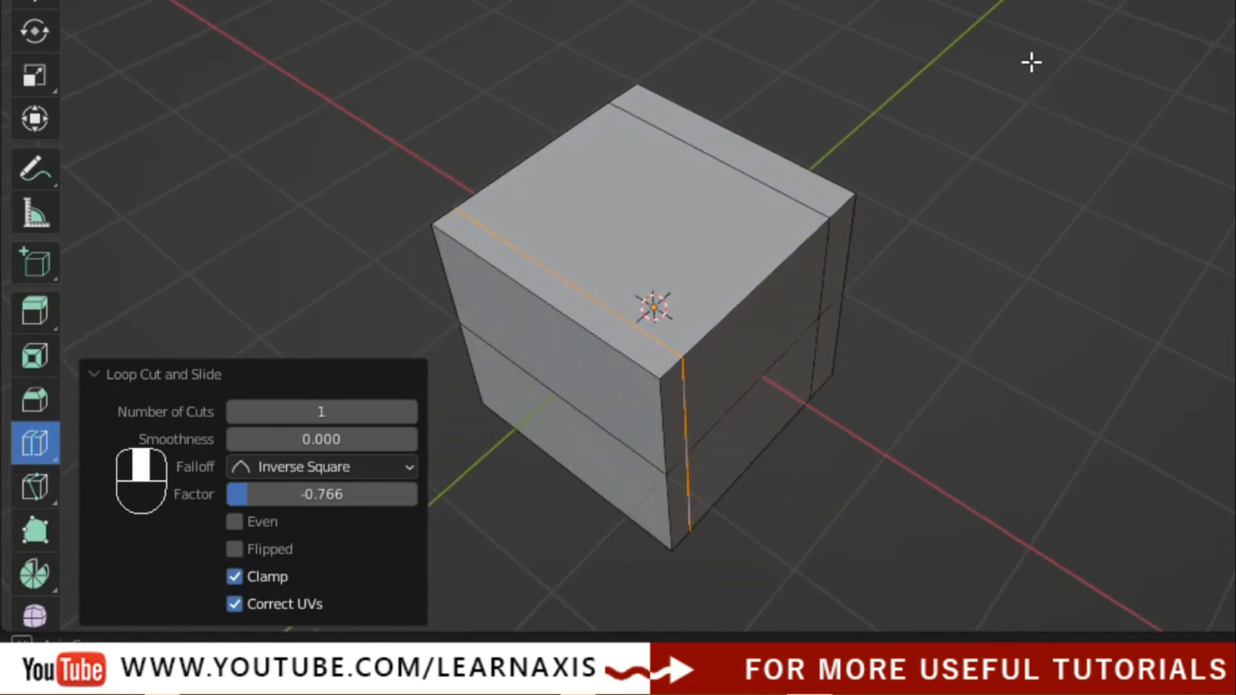
middle_drag(996, 110, 895, 173)
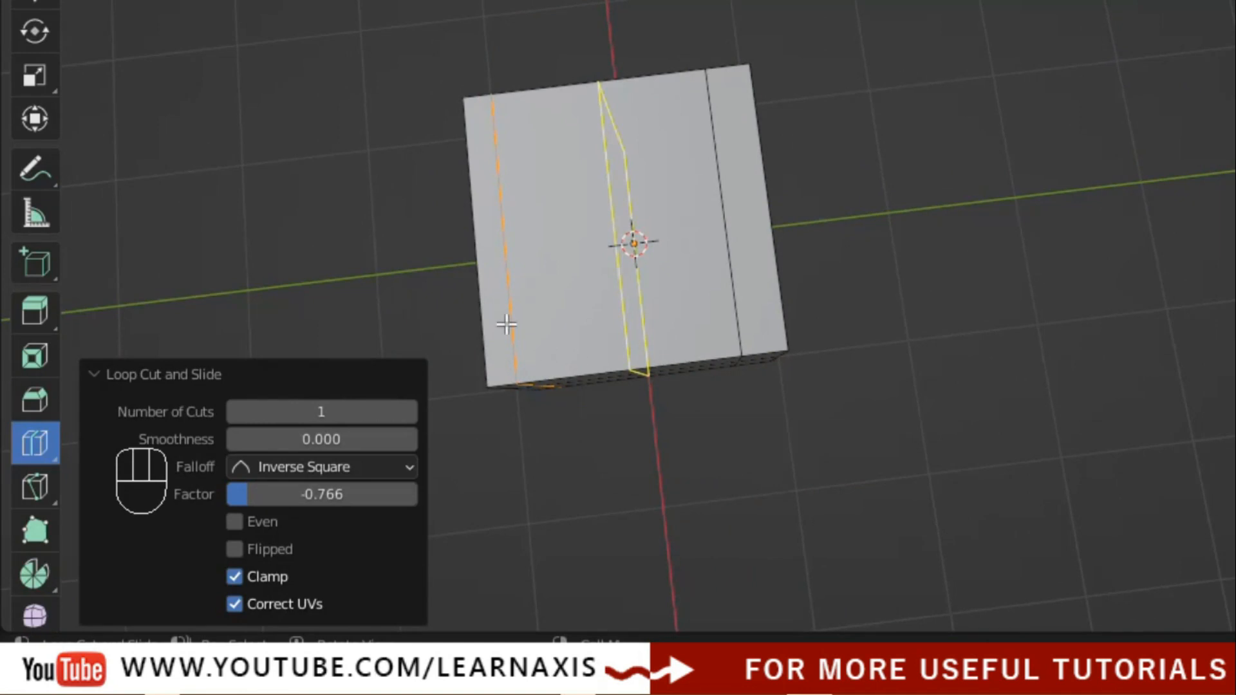
Undo the two loop cuts near the opposite edges of the top face.
click(57, 458)
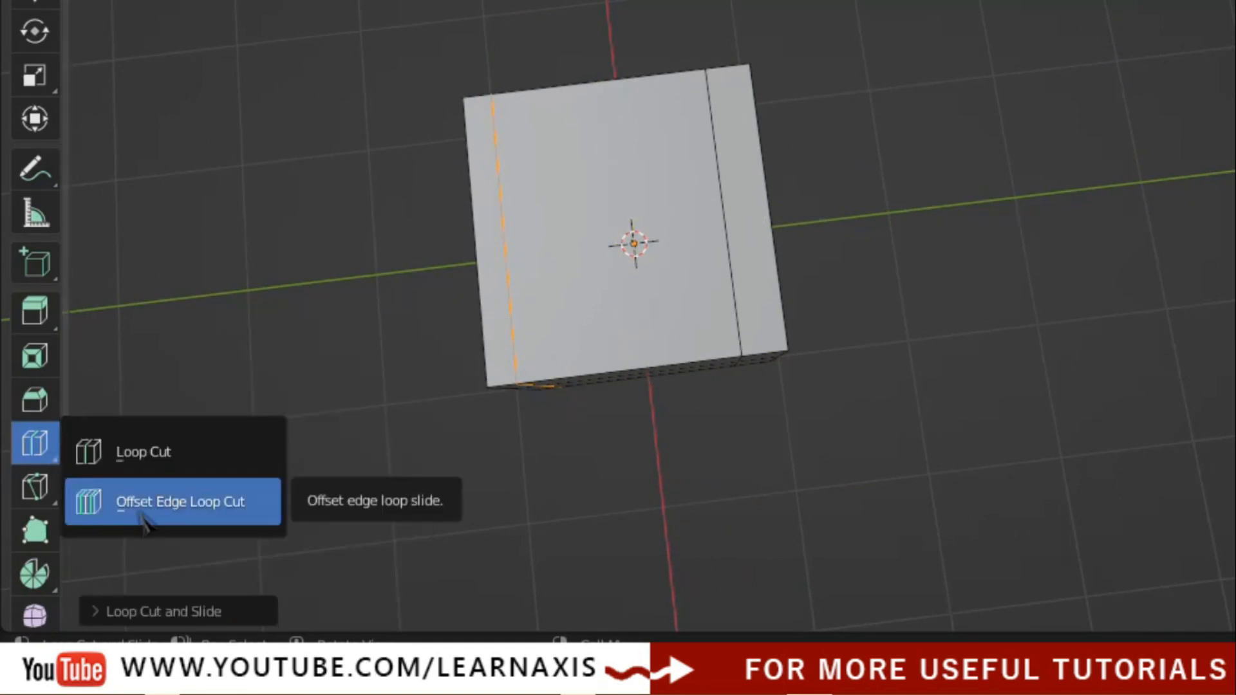
click(905, 515)
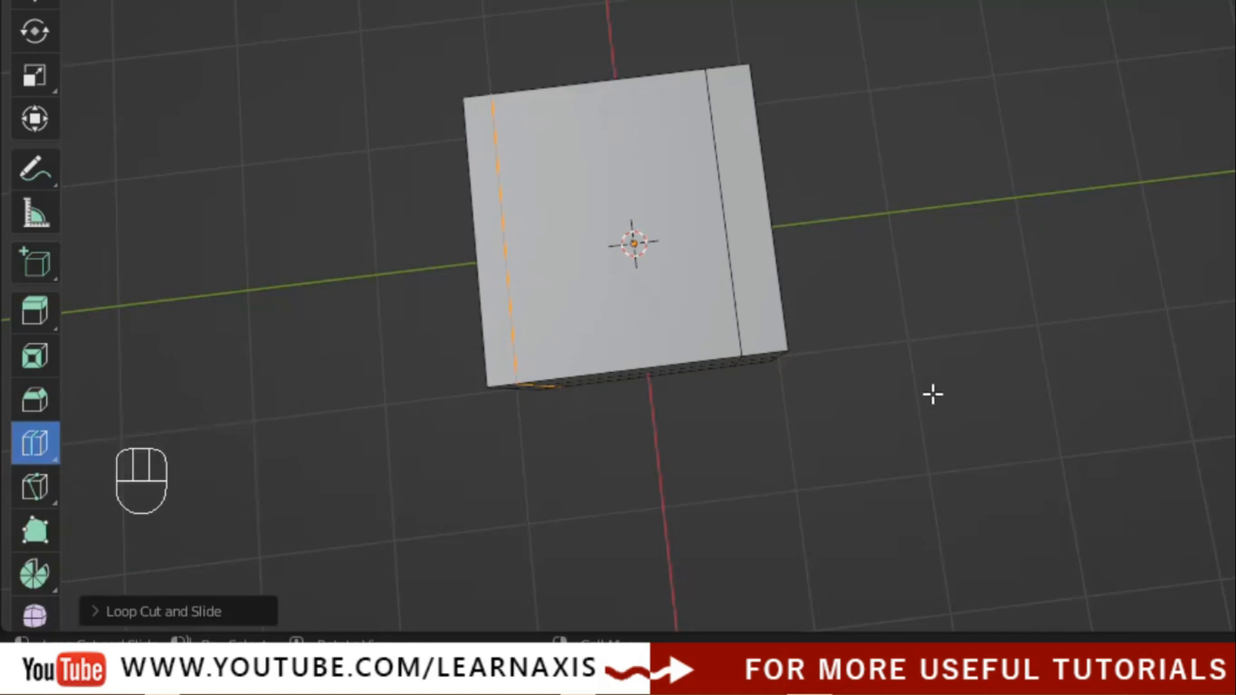
key(ctrl+z)
key(ctrl+z)
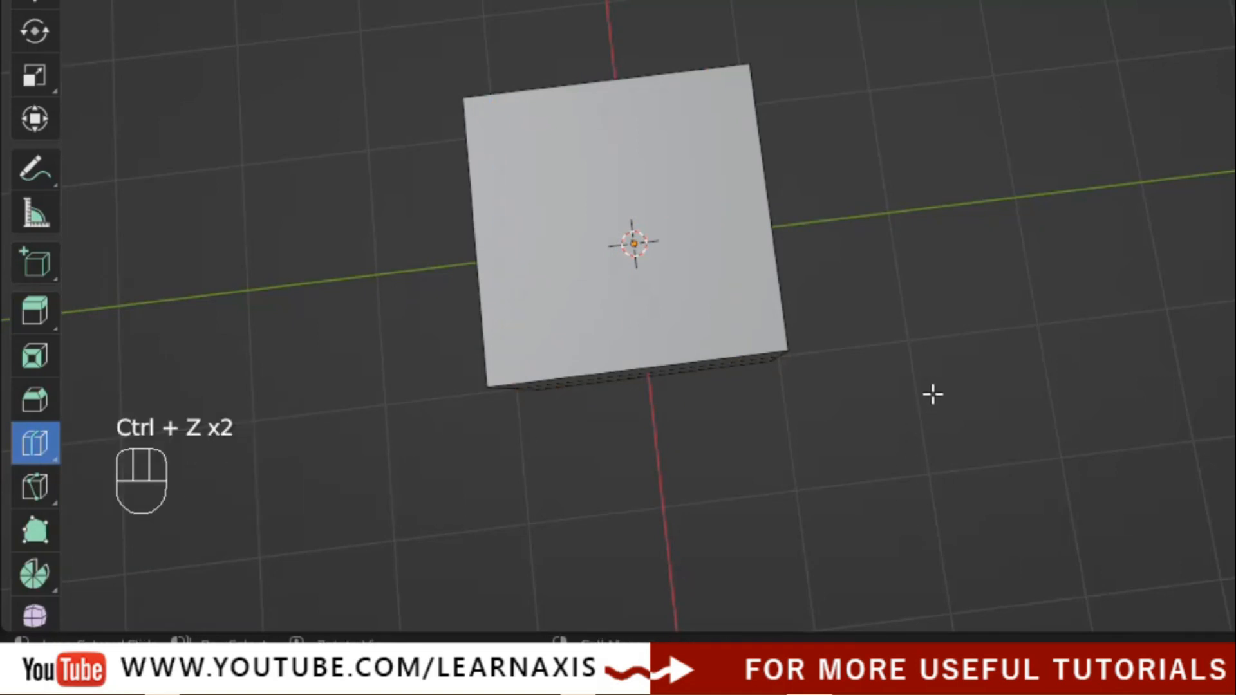
Cut a centred loop across the top face and add offset edge loops on both sides of it, near the cube's edges.
middle_drag(908, 389, 863, 408)
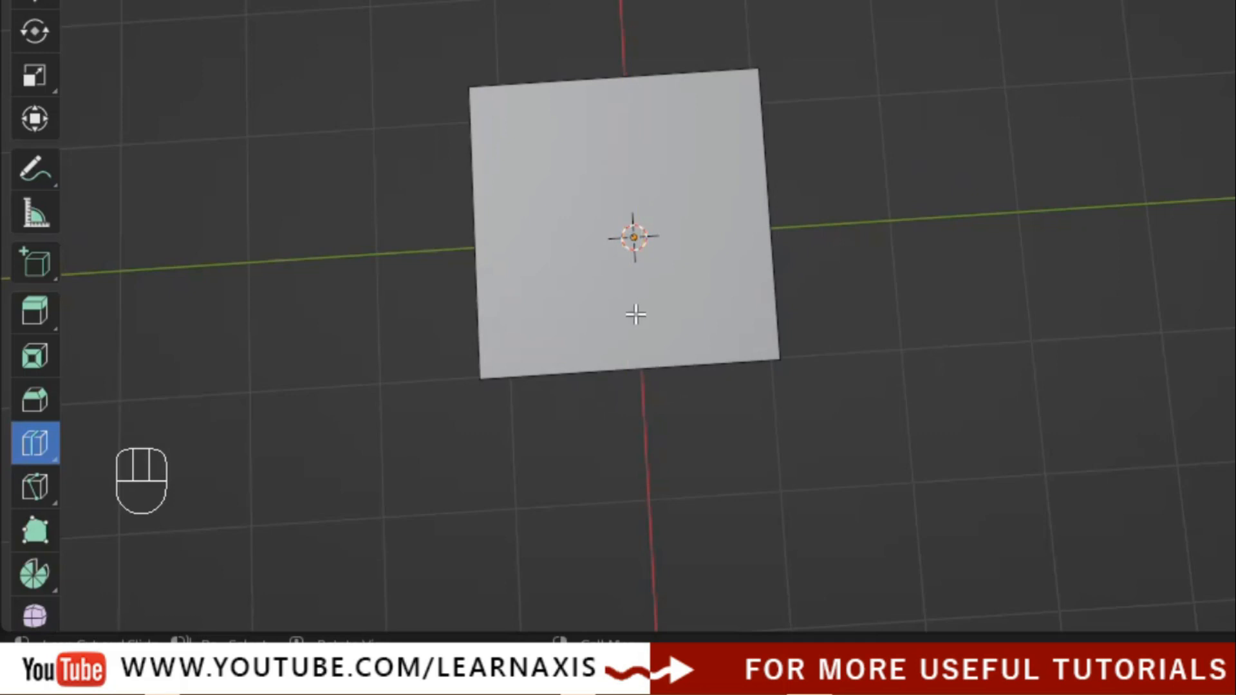
click(629, 327)
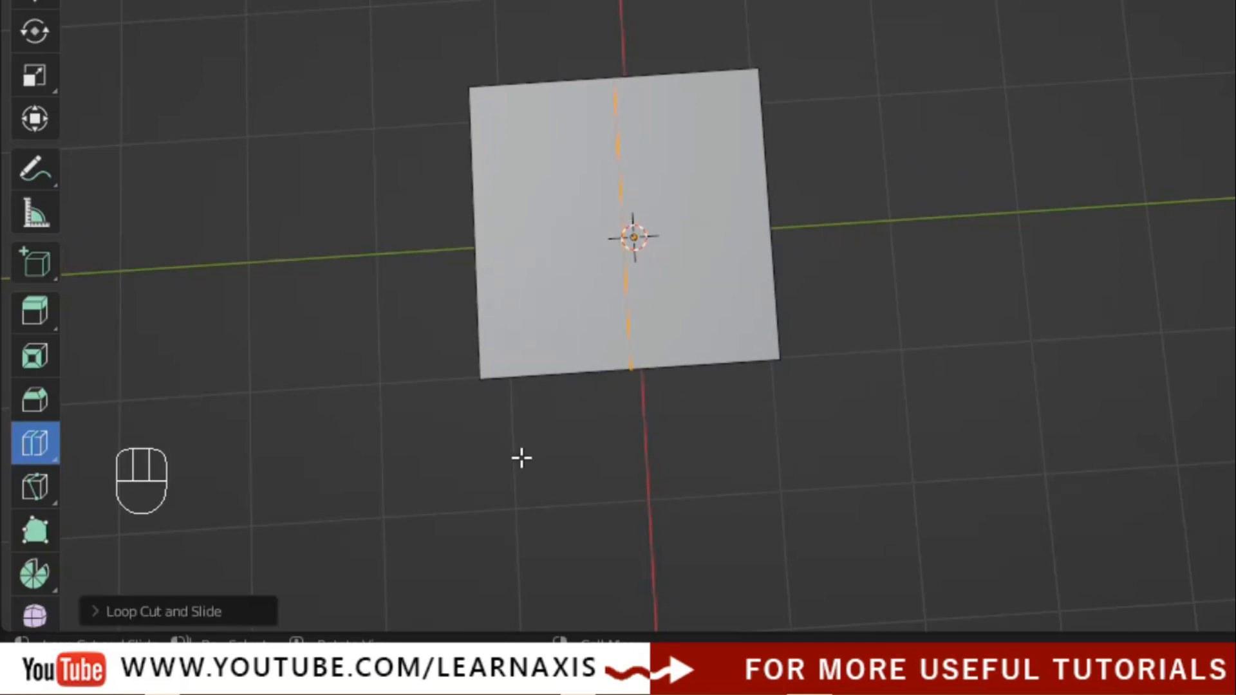
click(39, 447)
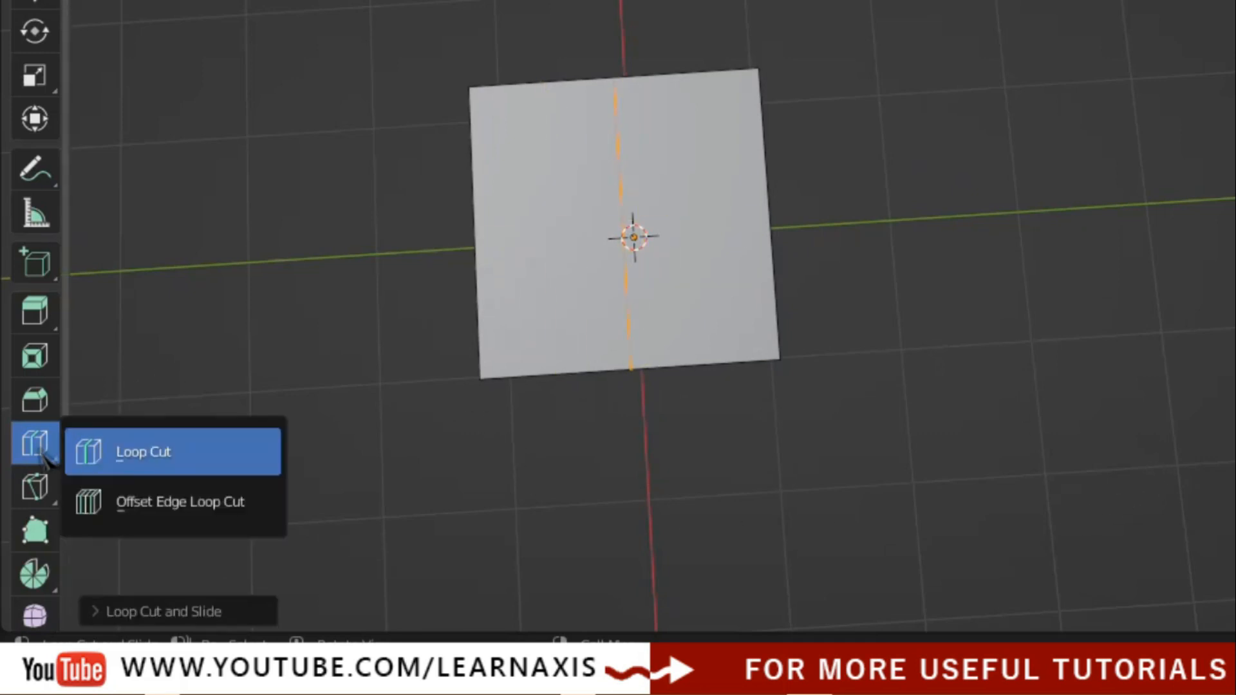
click(200, 521)
scroll(643, 443, up, 2)
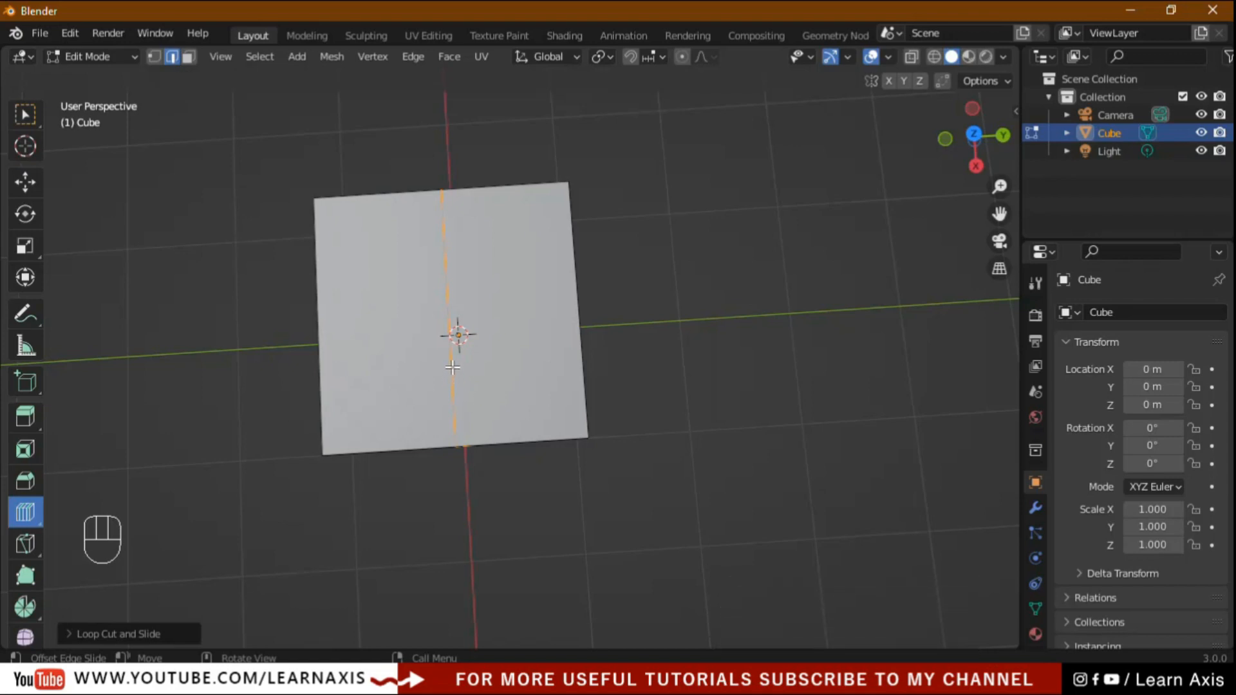
drag(452, 367, 510, 371)
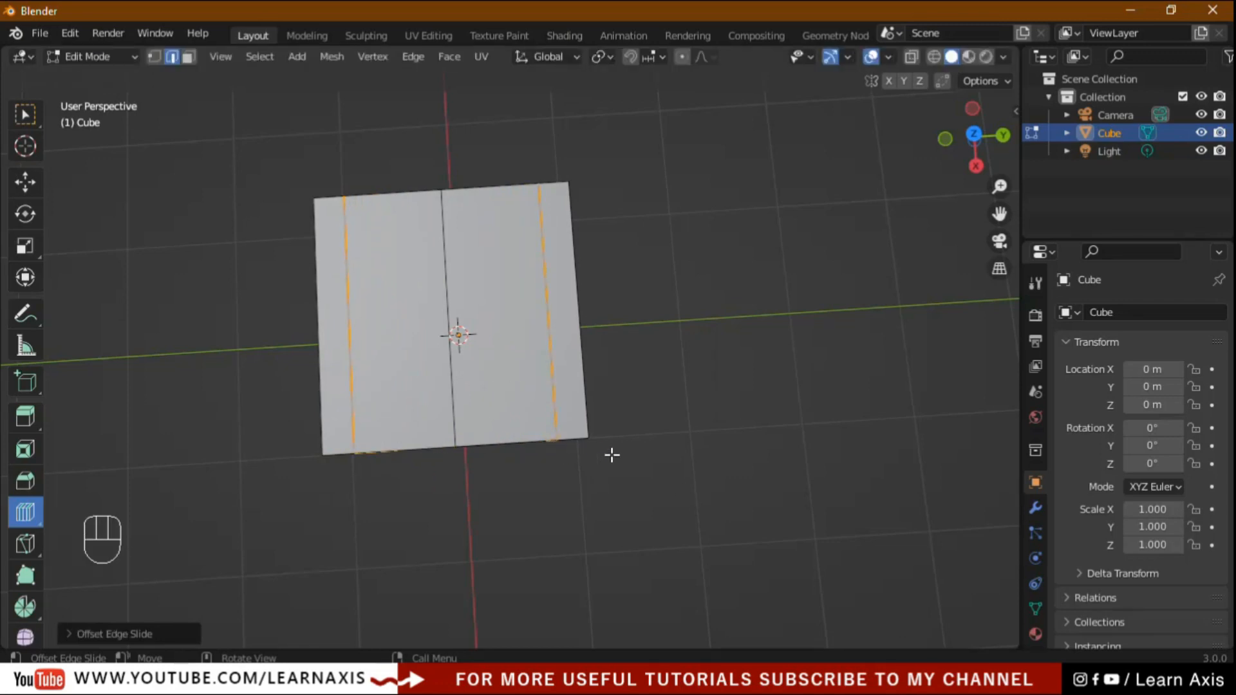
Inspect the offset edge loops around the cube and switch back to the Loop Cut tool.
middle_drag(644, 521, 869, 571)
middle_drag(852, 392, 541, 436)
click(26, 515)
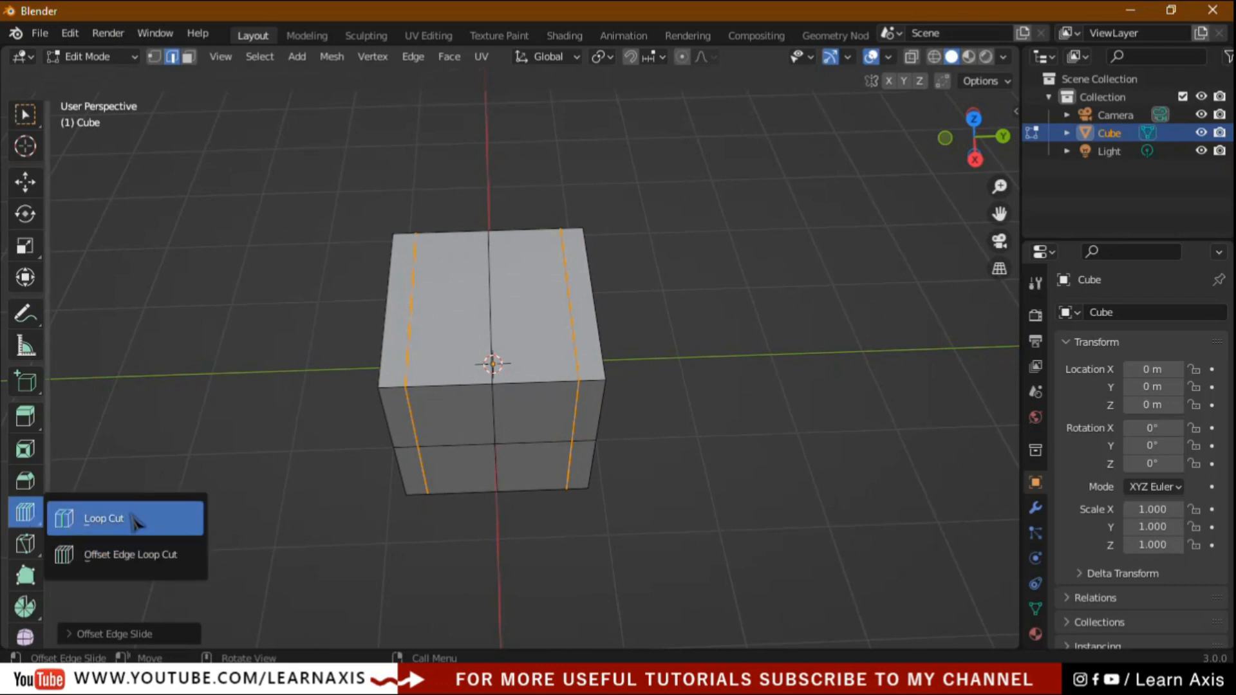
click(106, 518)
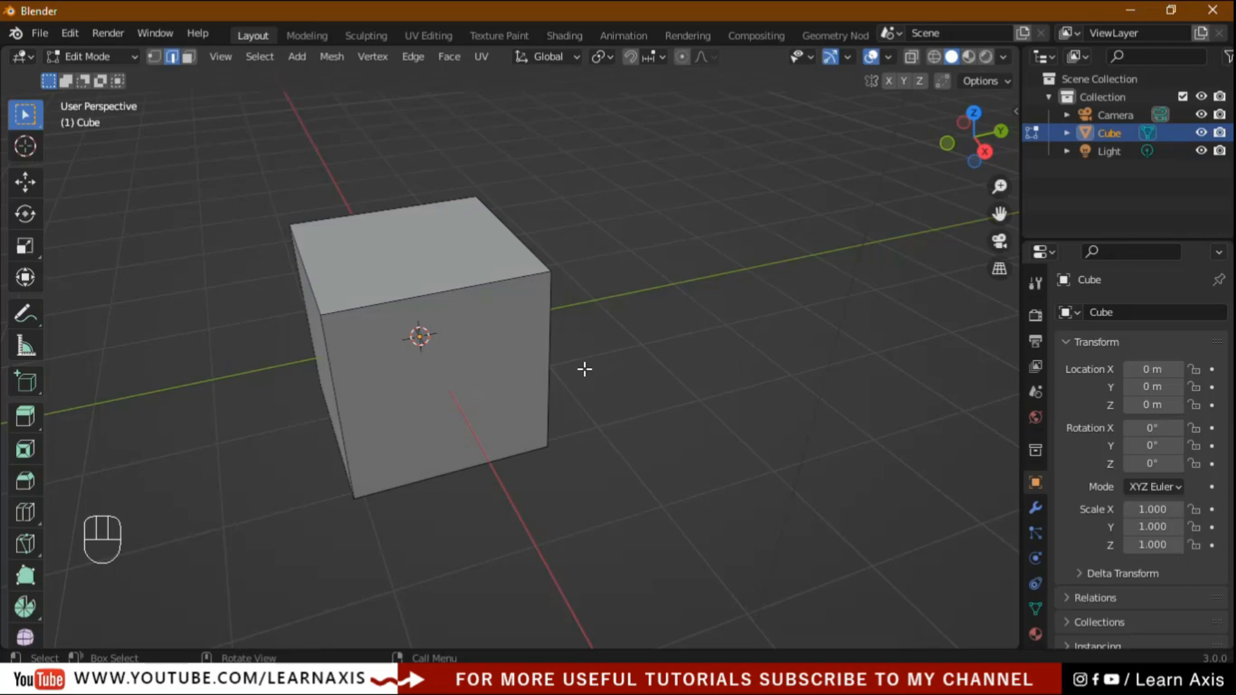
Cut a centred horizontal loop around the cube's side faces.
middle_drag(571, 541, 571, 561)
key(ctrl+r)
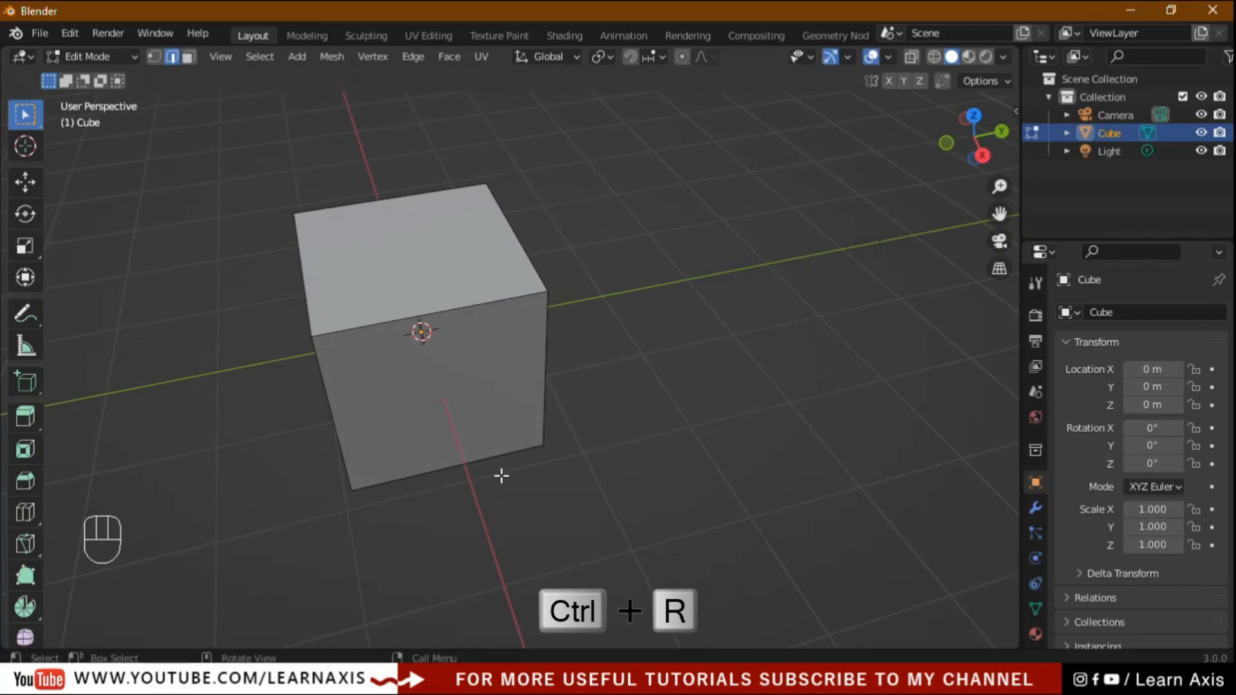
key(ctrl+r)
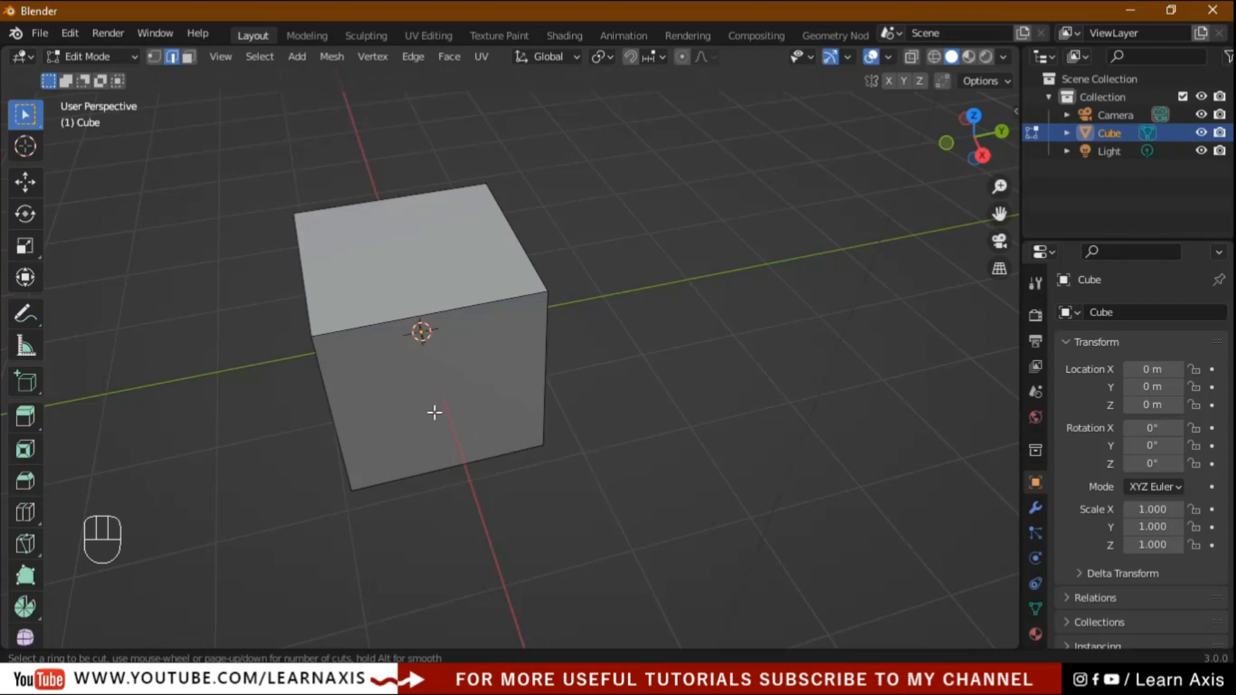
click(536, 394)
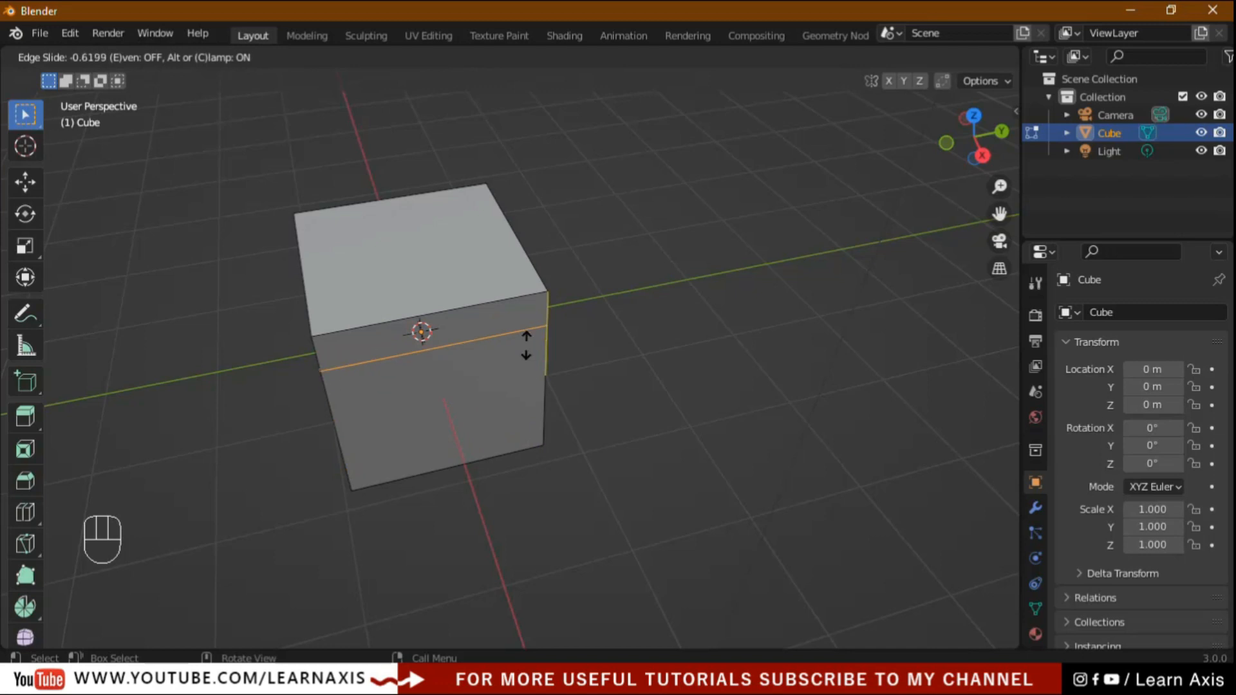
click(506, 436)
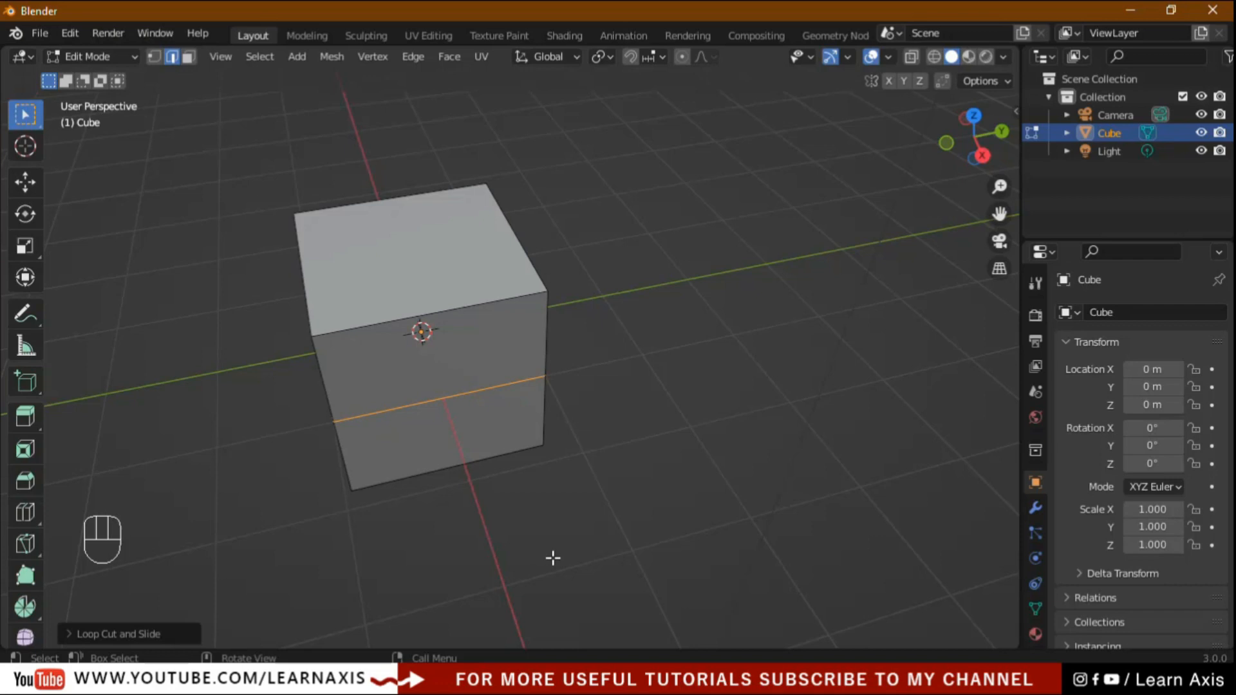
Try 3 as the Number of Cuts for the horizontal loop cut and return it to 1.
middle_drag(627, 559, 598, 472)
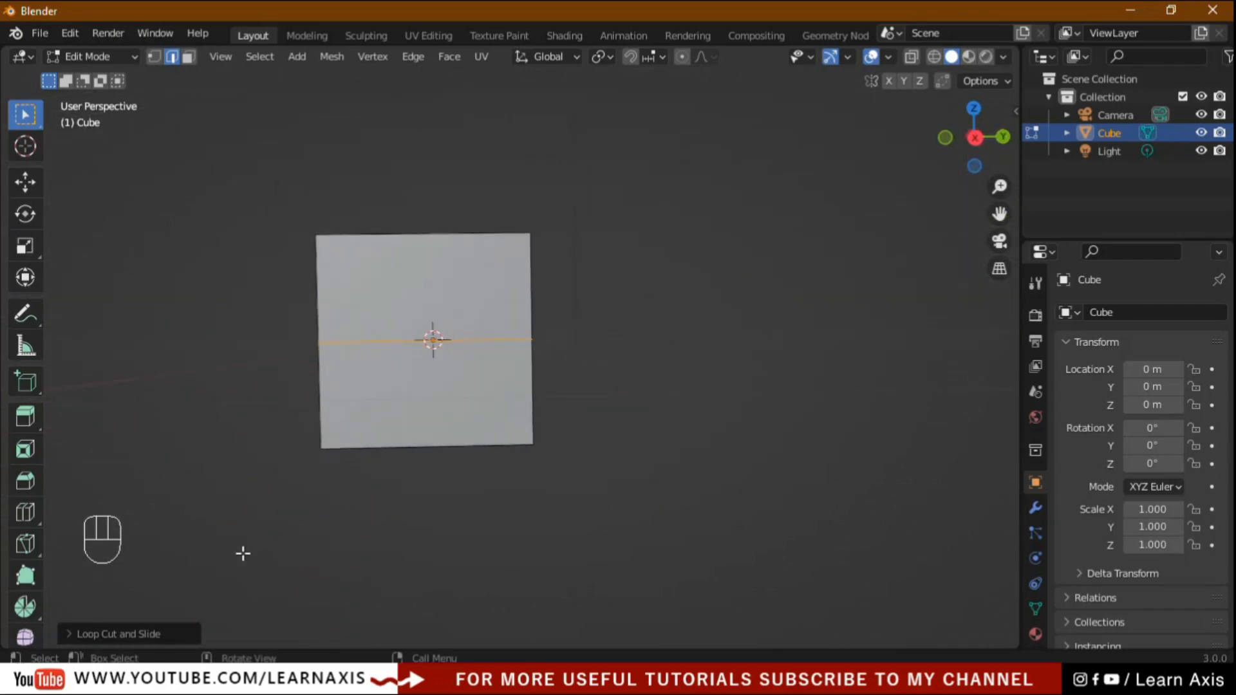
click(71, 634)
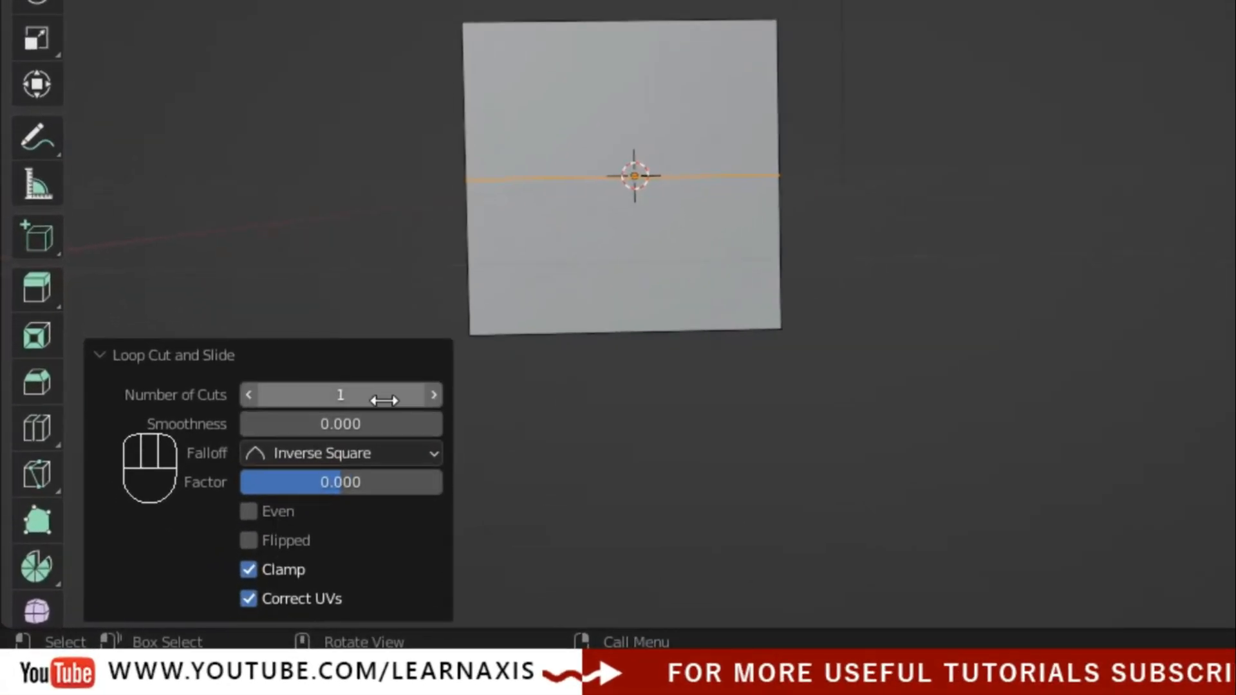
click(434, 395)
click(434, 394)
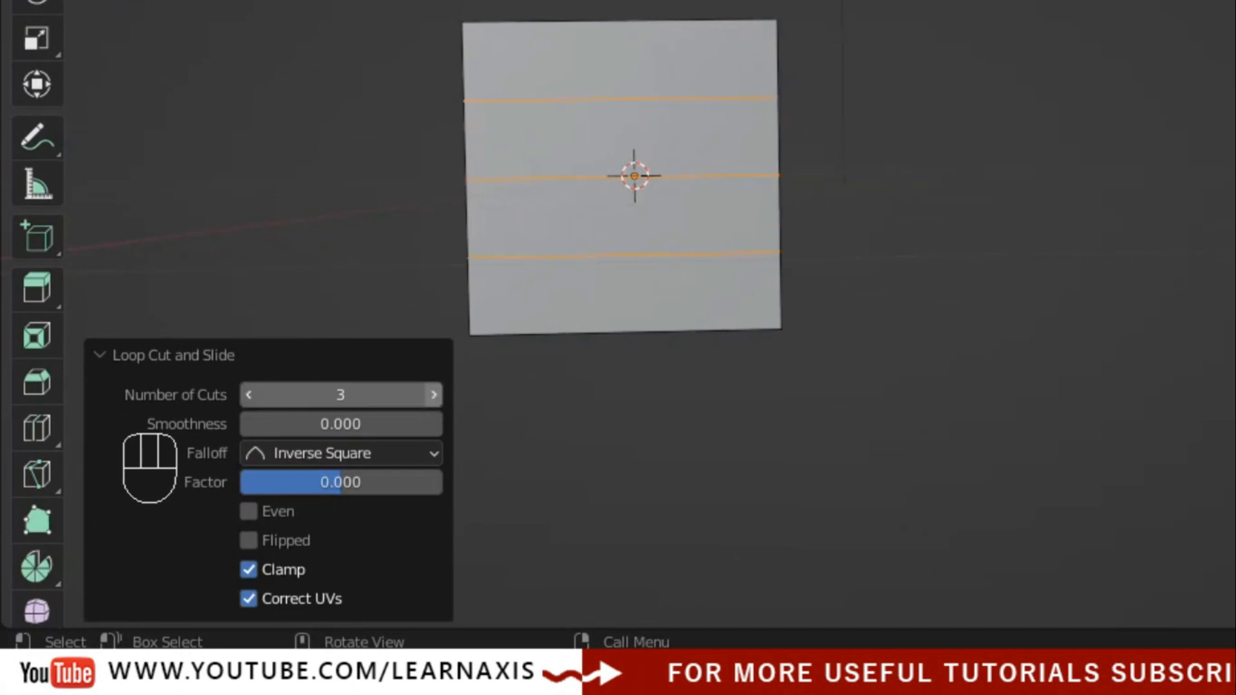
click(248, 394)
click(248, 395)
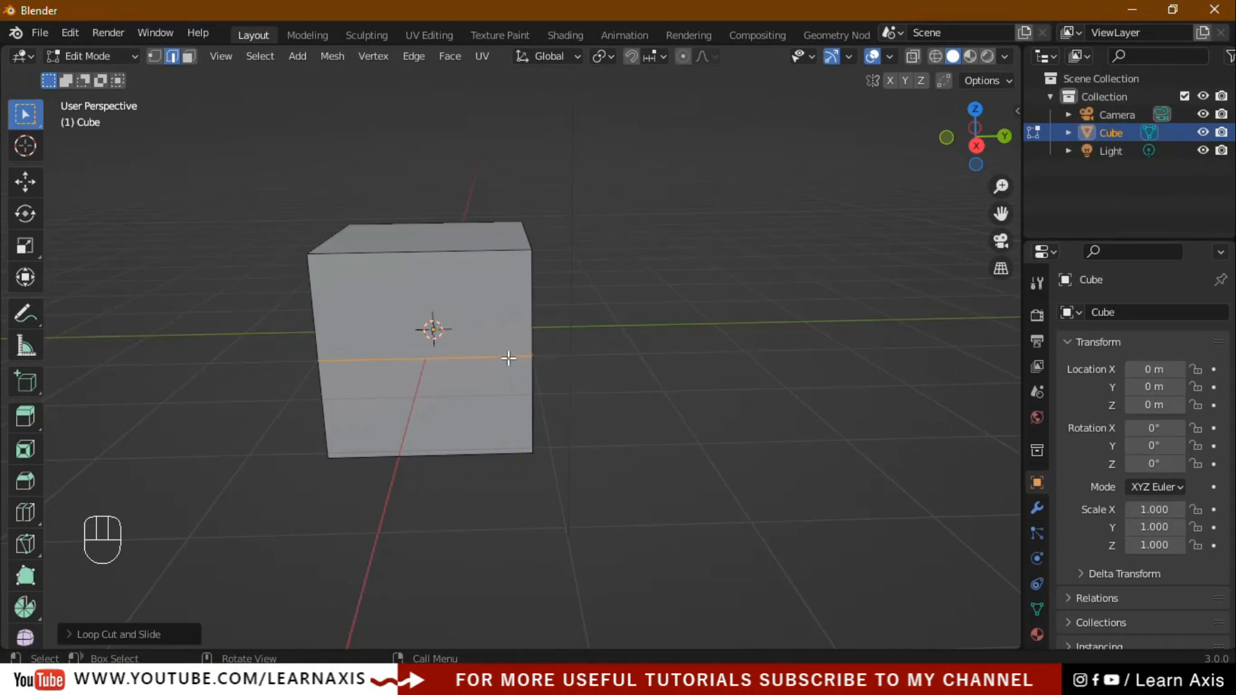
Deselect the middle loop, try selecting only its front-face edge, and check the selection from other sides of the cube.
click(205, 412)
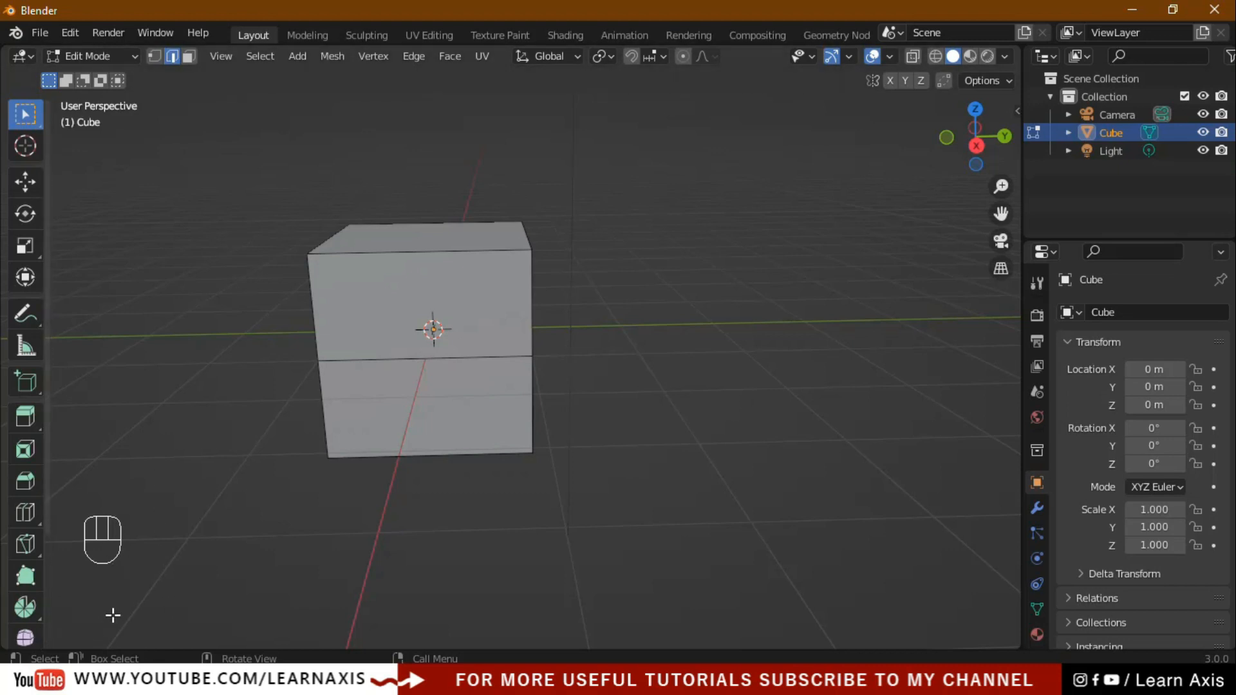
click(491, 357)
middle_drag(458, 503, 531, 381)
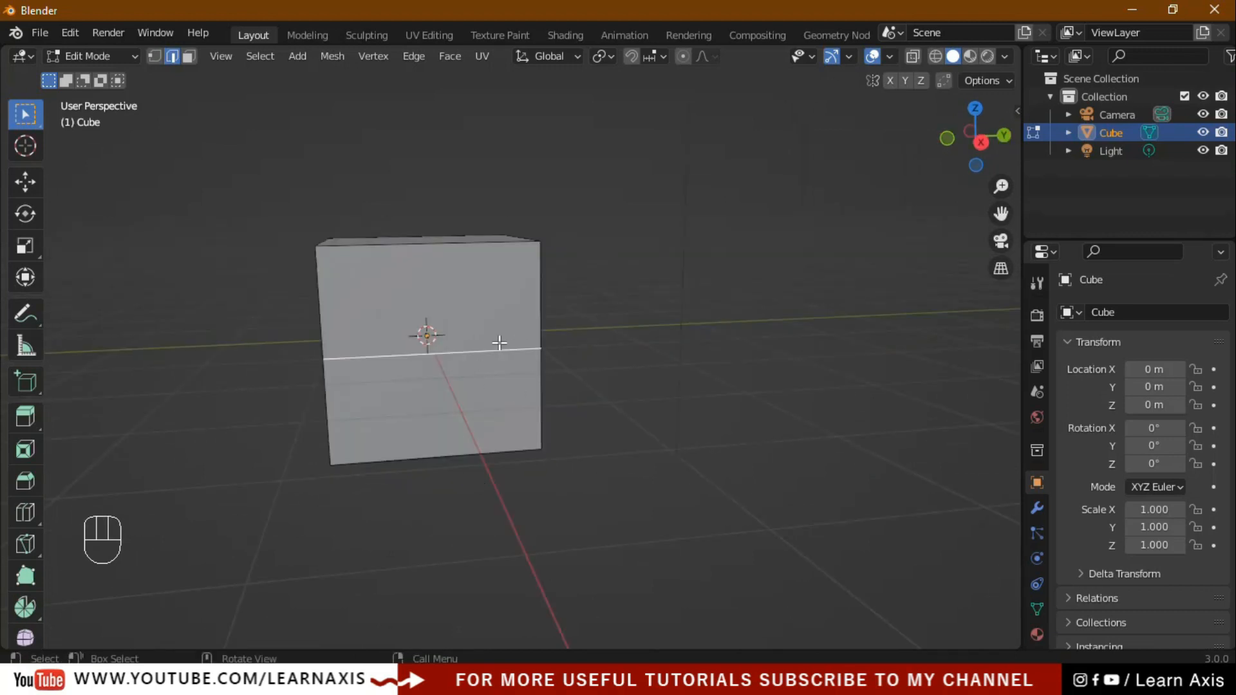
middle_drag(491, 494, 571, 496)
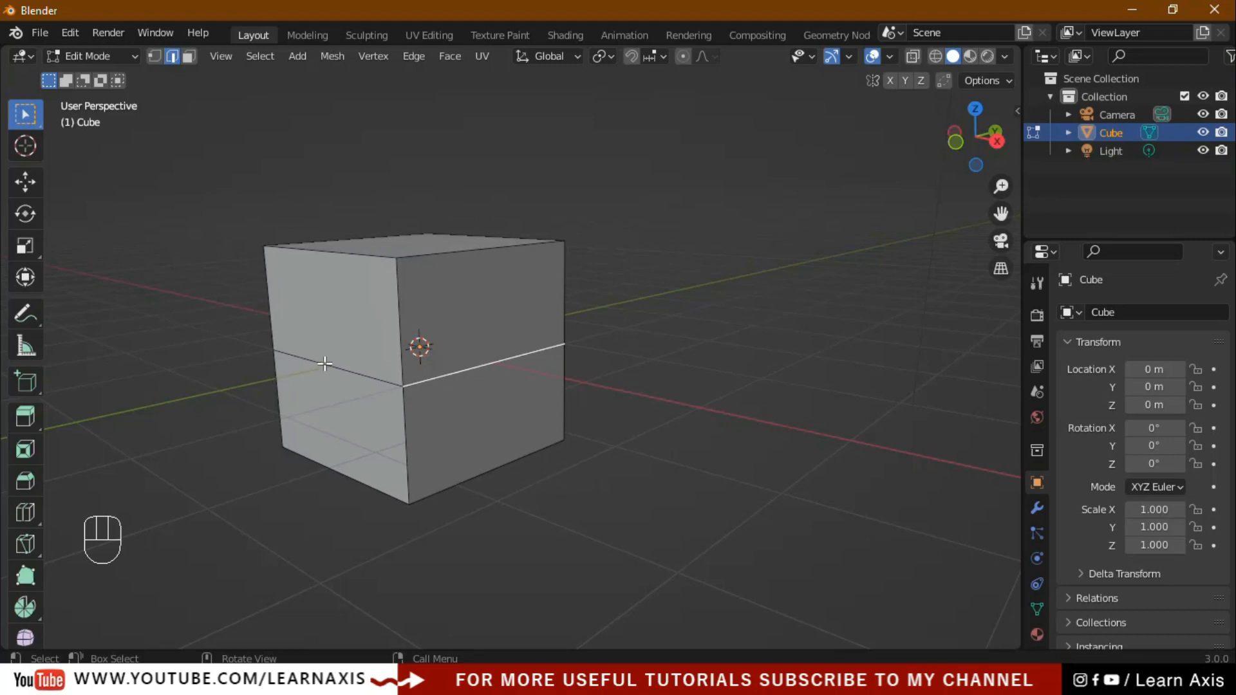
middle_drag(661, 458, 518, 402)
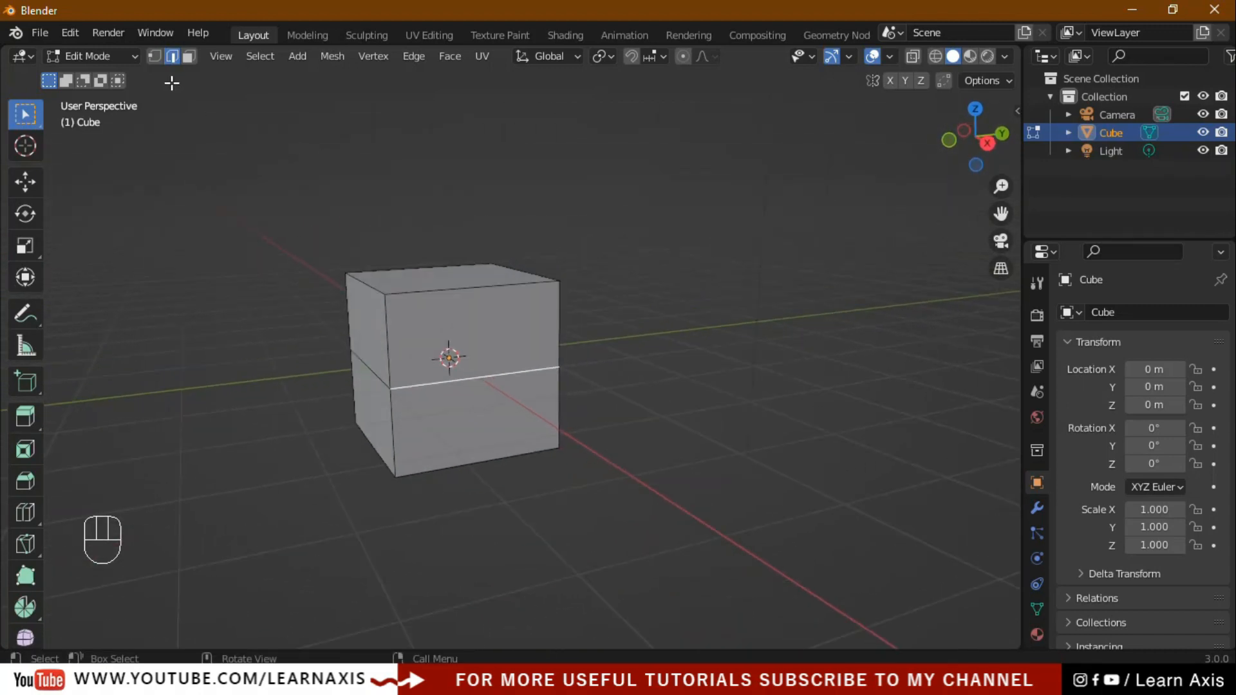
middle_drag(598, 409, 577, 441)
click(571, 445)
click(510, 474)
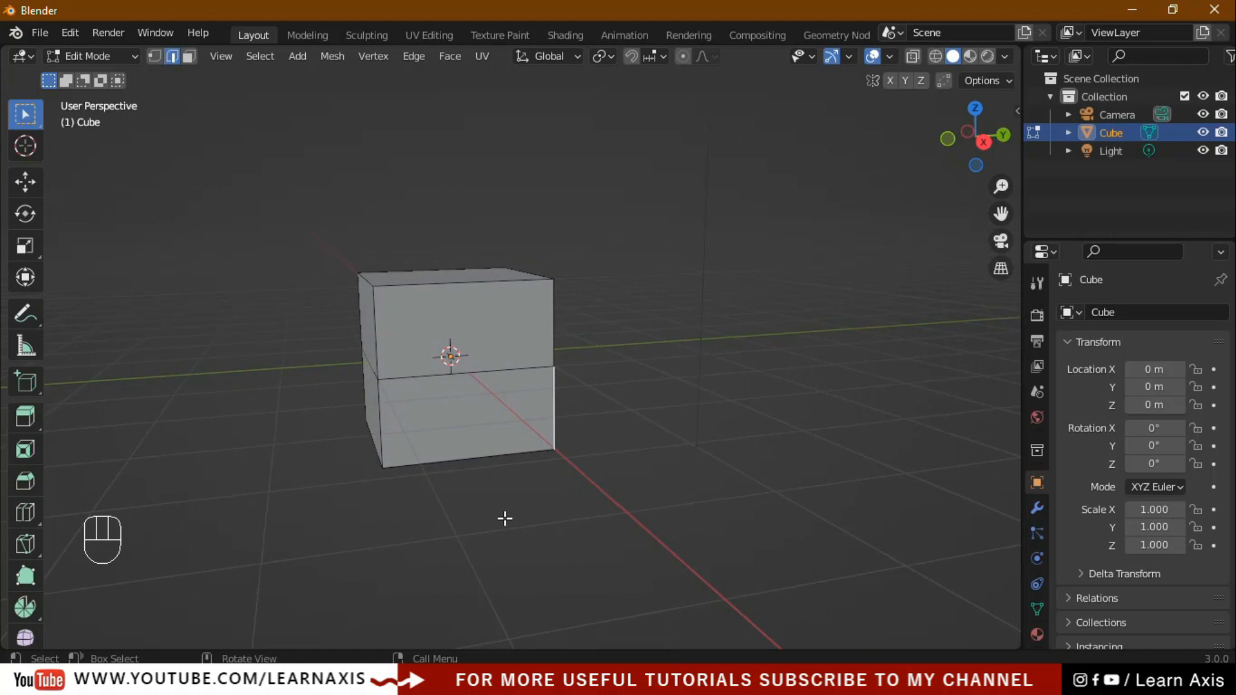
Select the entire middle edge loop and check it all around the cube.
key(alt)
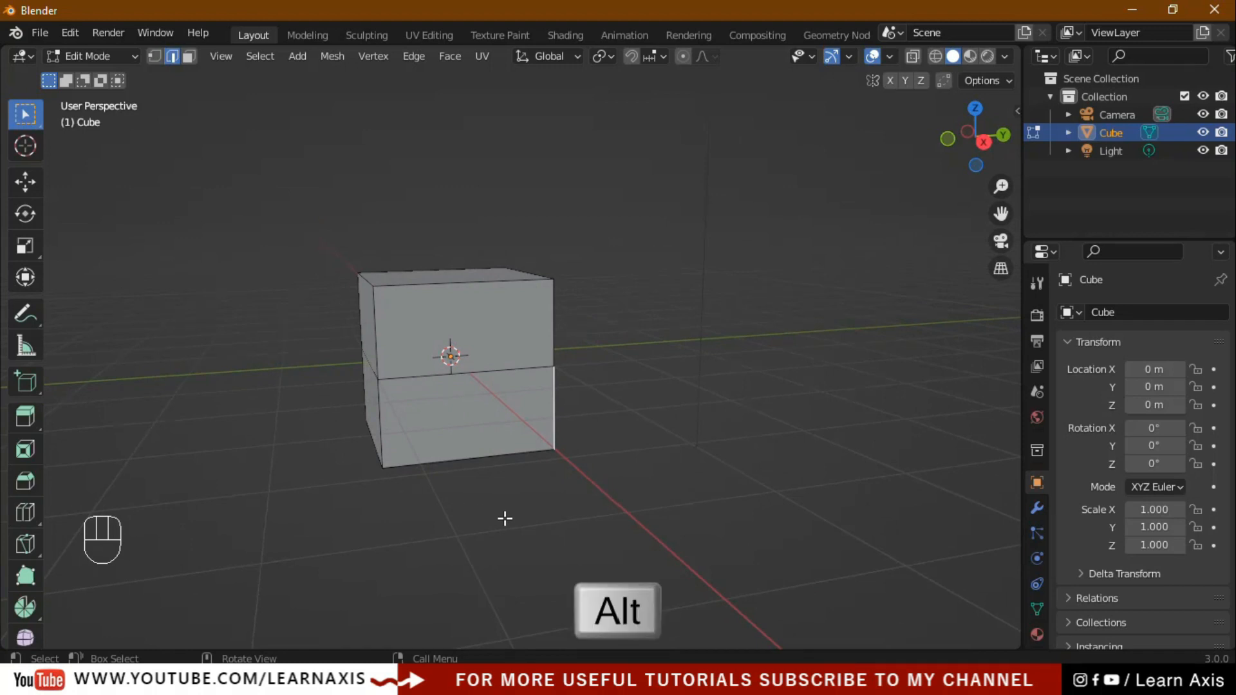
alt+click(516, 370)
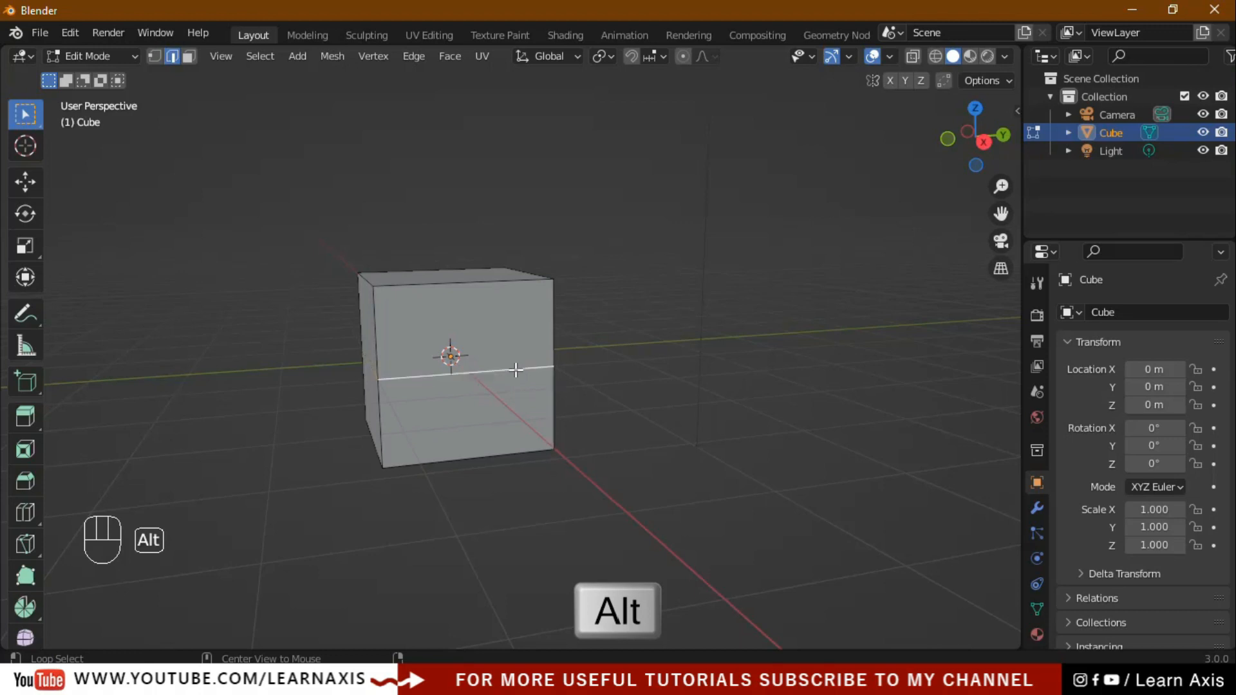
middle_drag(674, 455, 278, 464)
middle_drag(762, 458, 483, 471)
scroll(483, 471, up, 2)
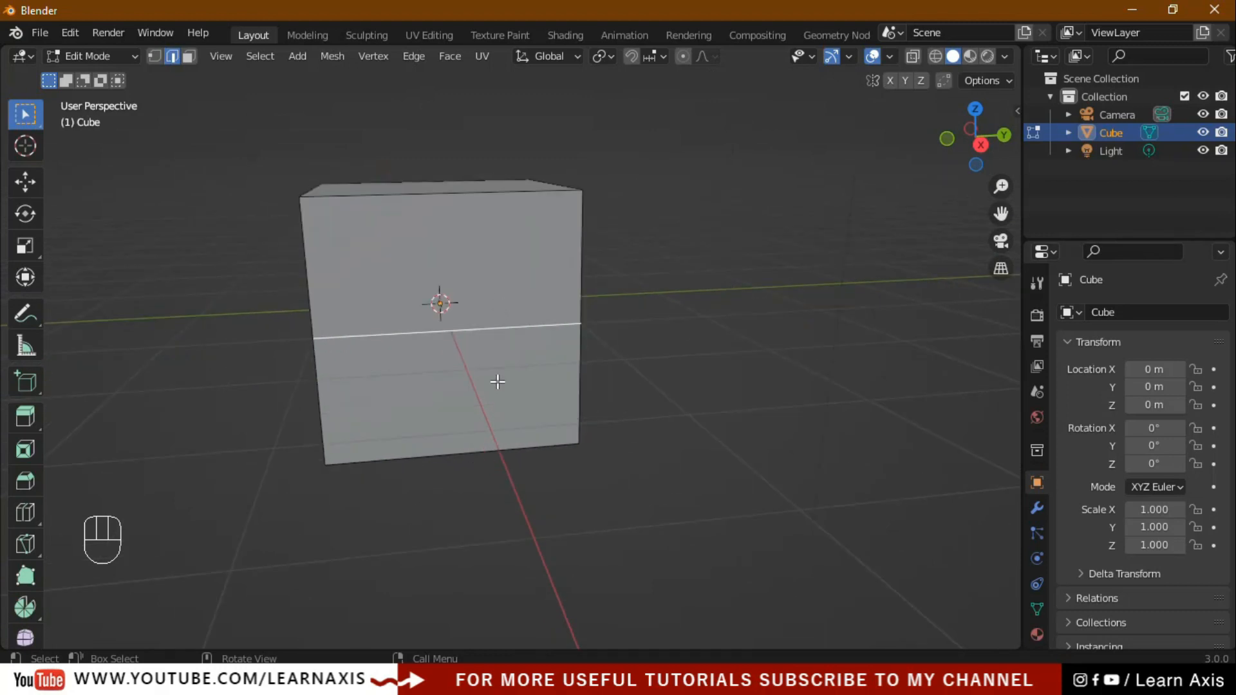
scroll(498, 386, up, 1)
scroll(501, 388, down, 1)
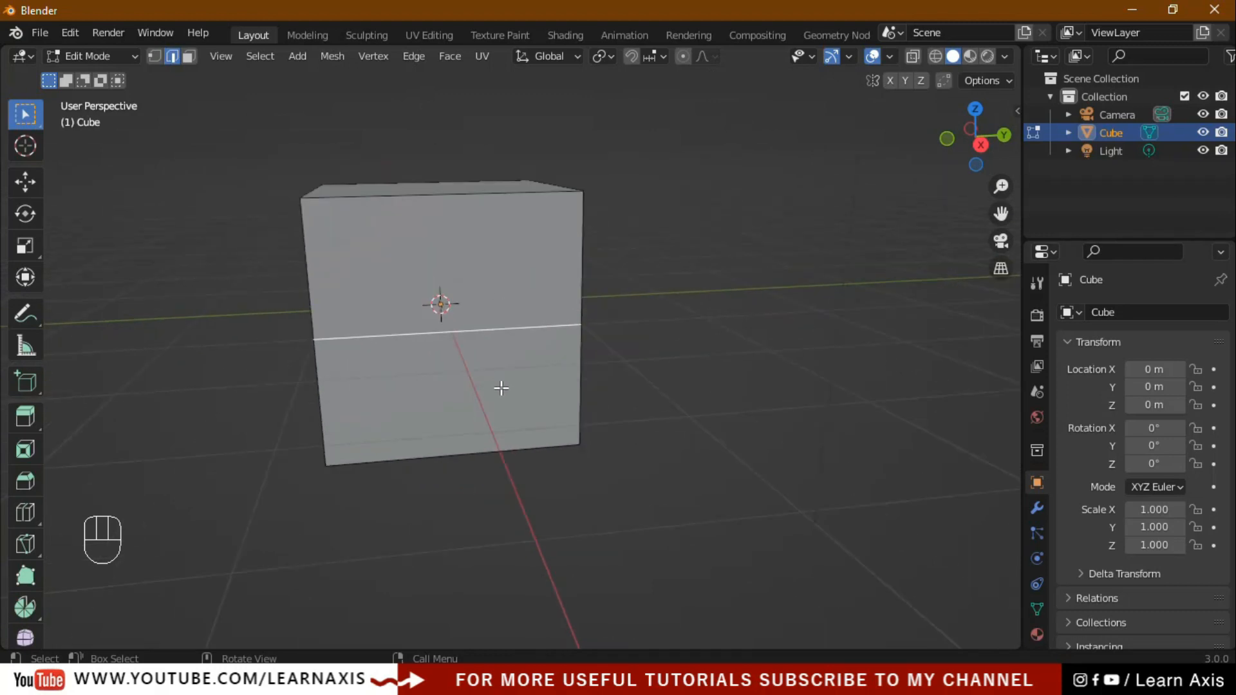
Slide the selected middle loop along the cube's sides toward the top face, with a Factor of about -0.711.
key(g)
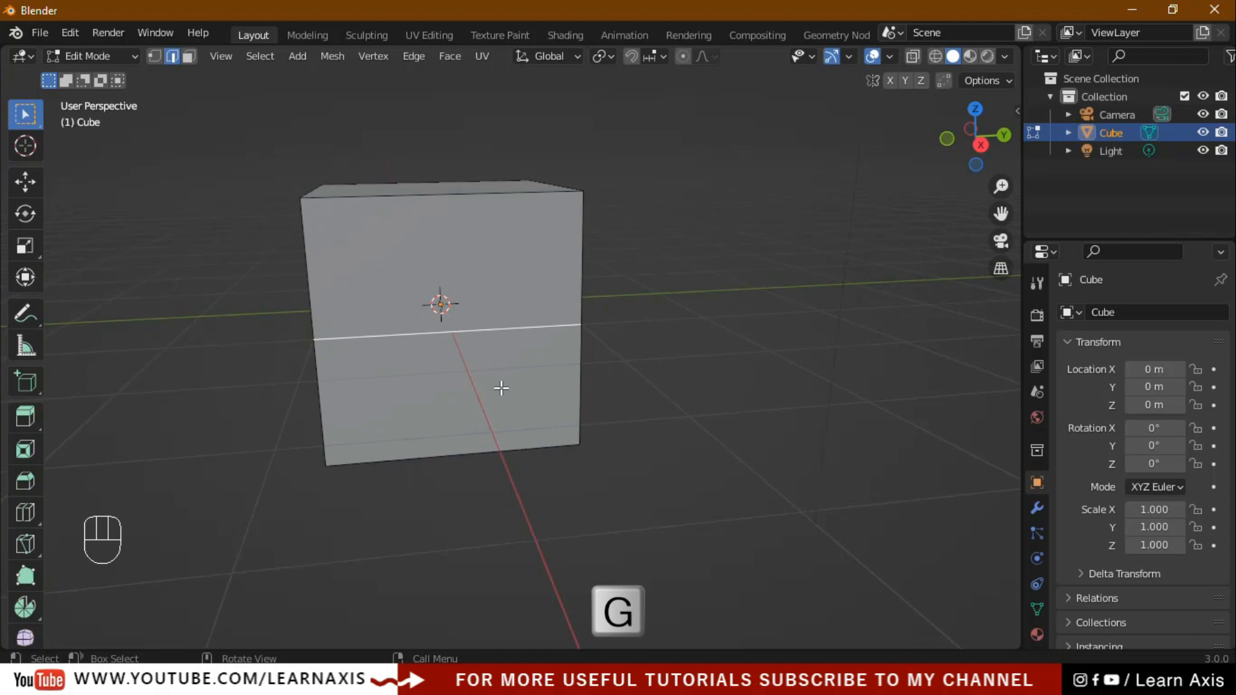
key(g)
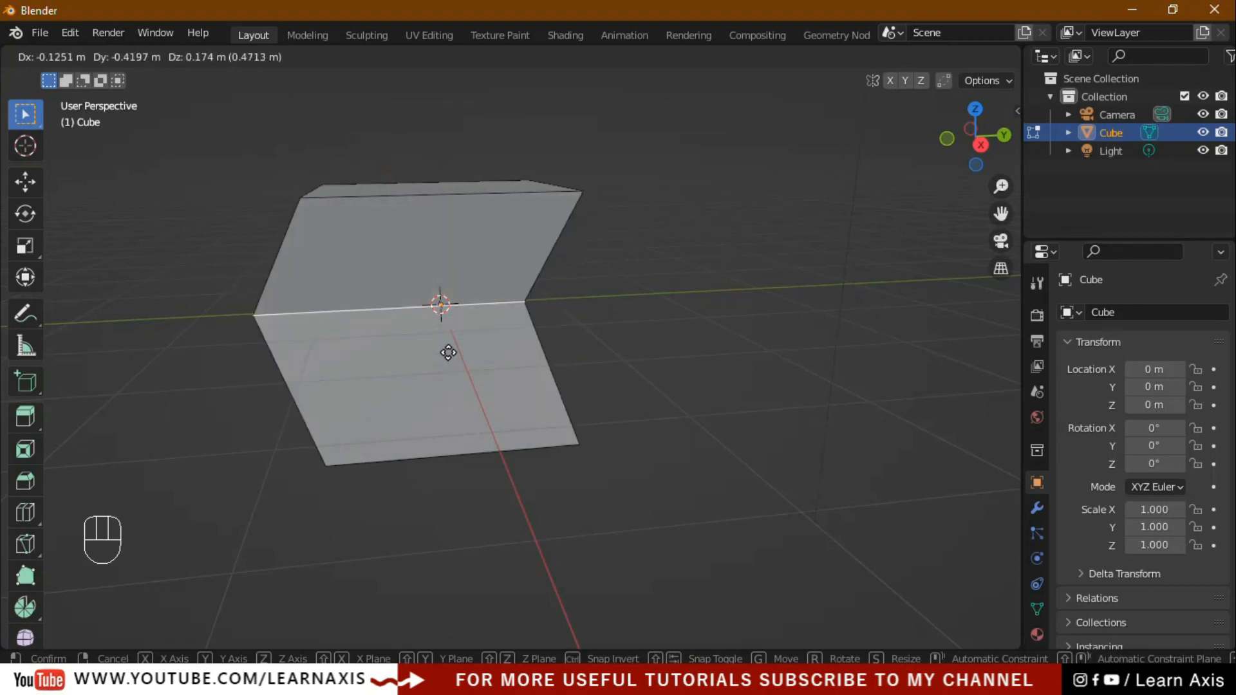
key(g)
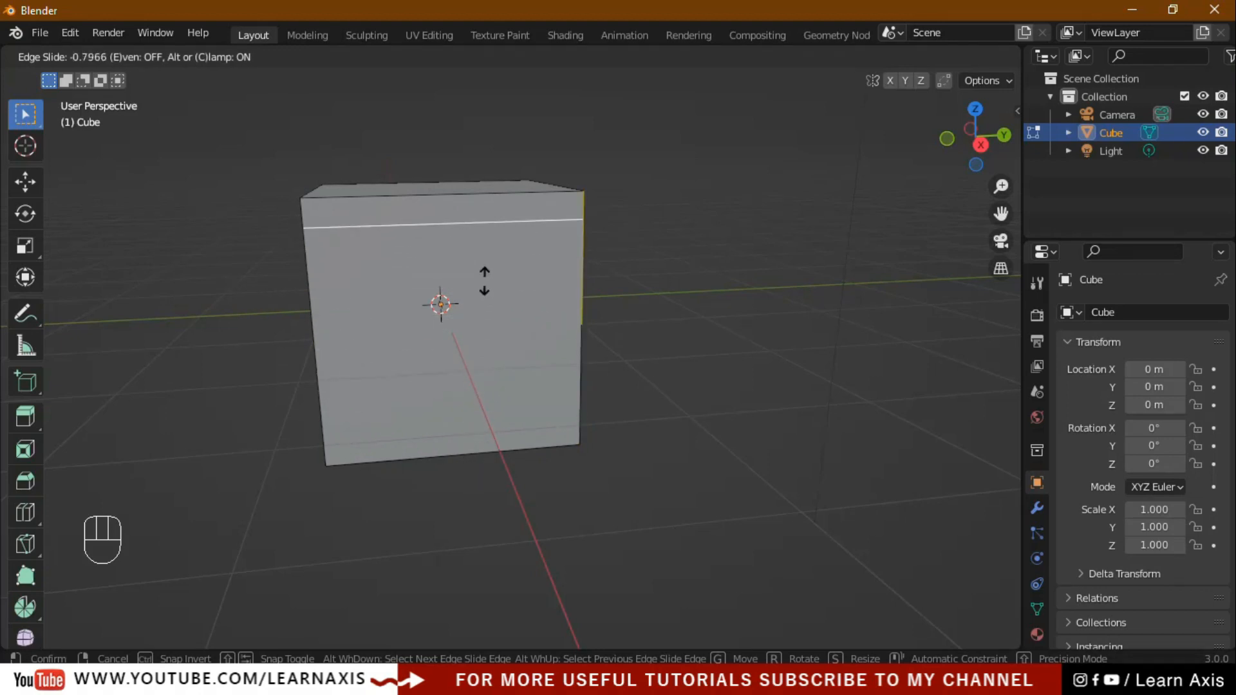
click(484, 292)
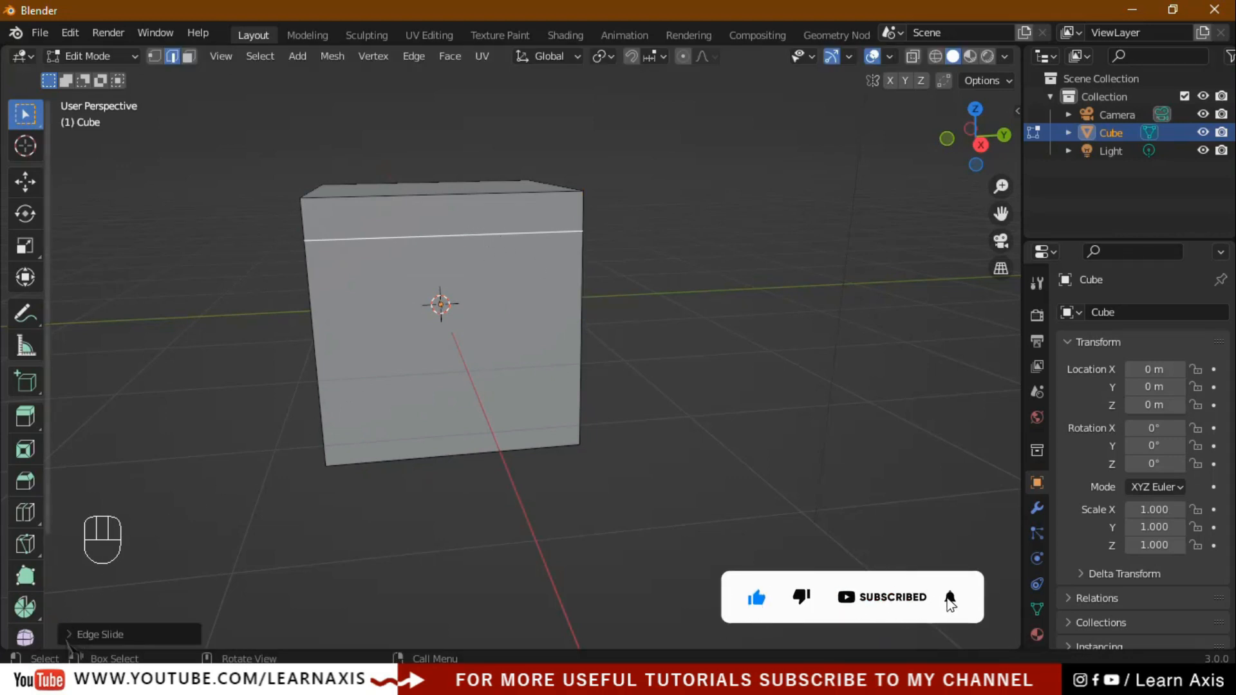
Set the Edge Slide Factor to 0 to re-centre the loop, and collapse the operation settings.
click(76, 634)
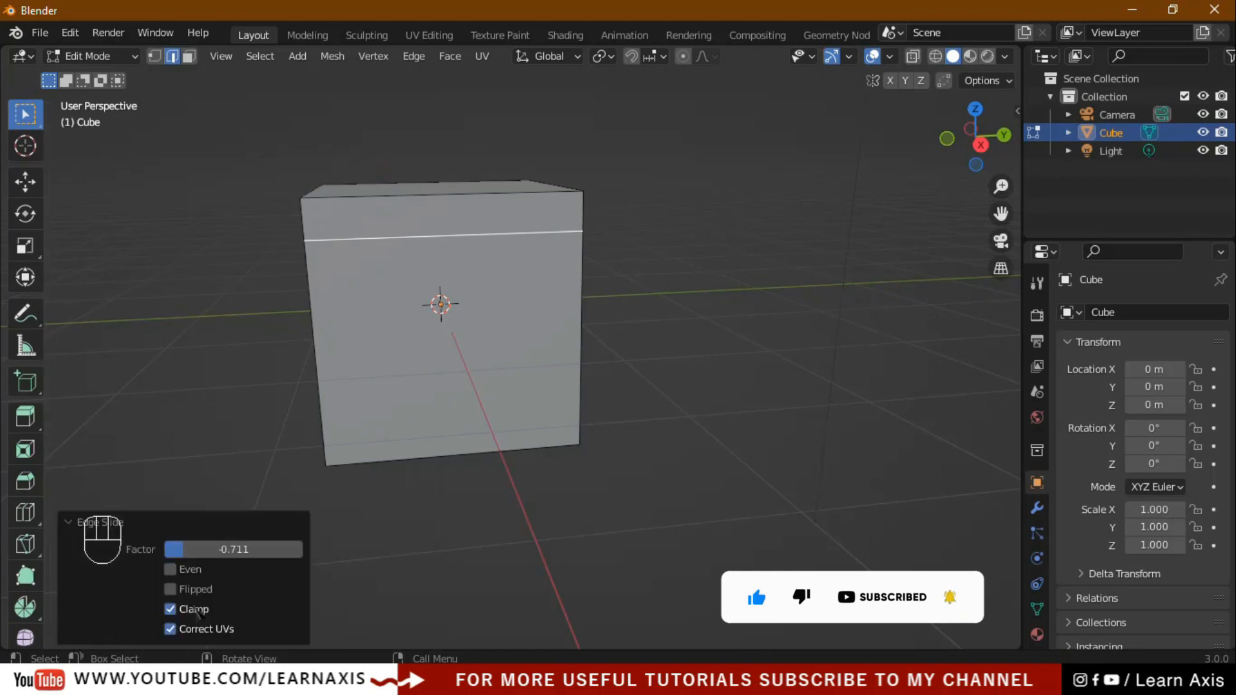
drag(205, 549, 234, 549)
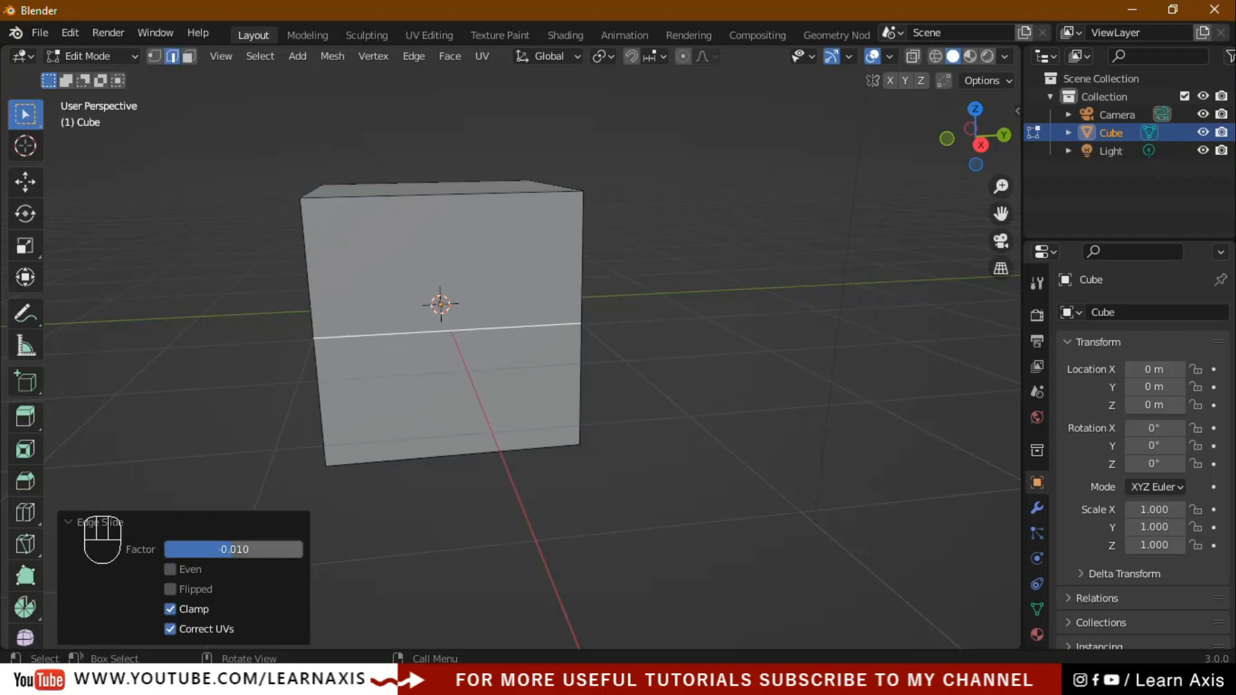
key(KP_0)
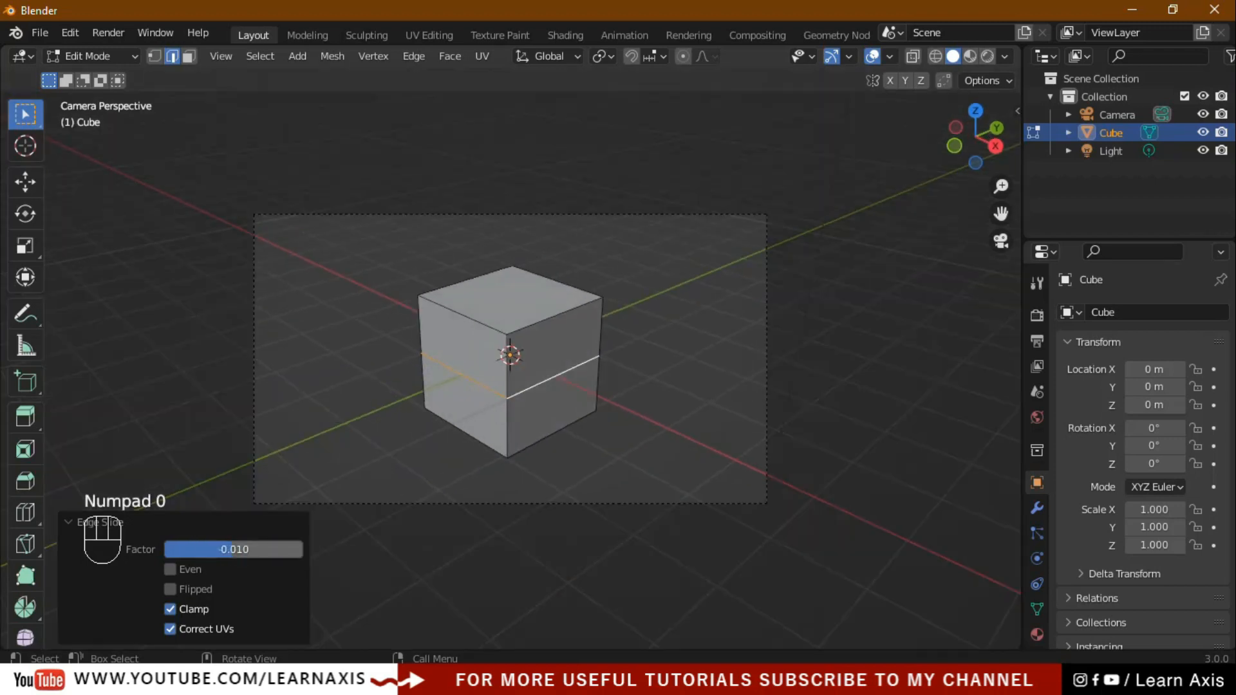
key(KP_0)
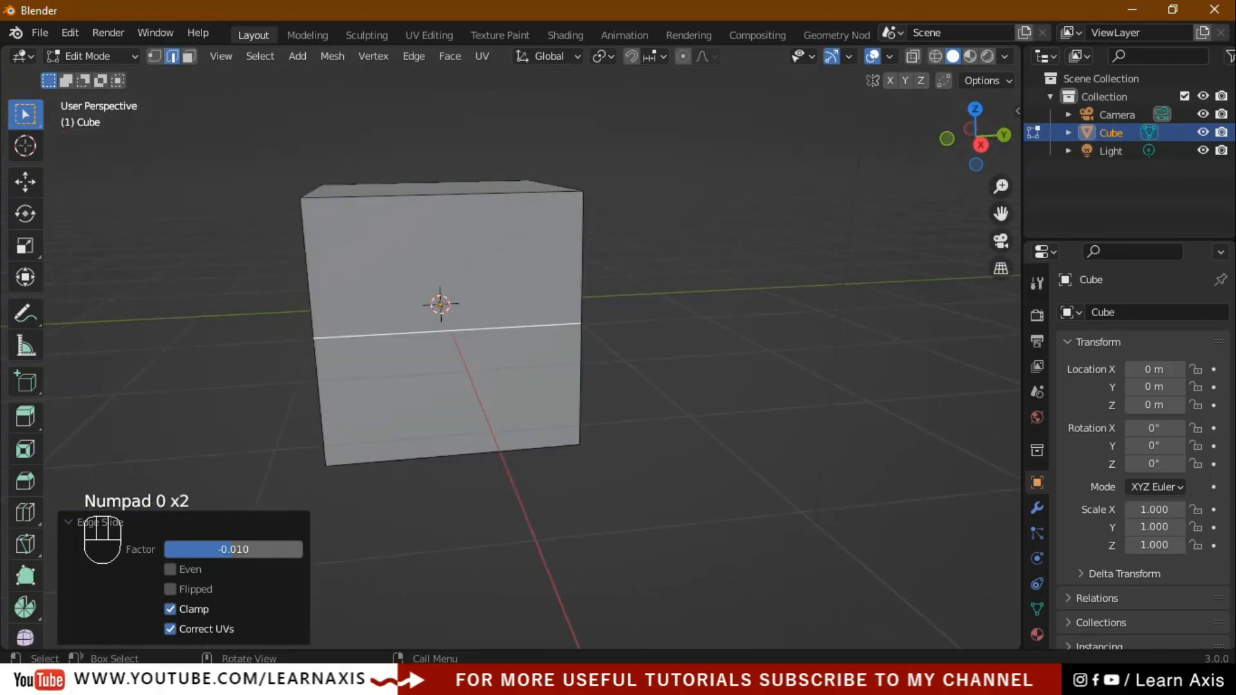
click(250, 551)
text(0)
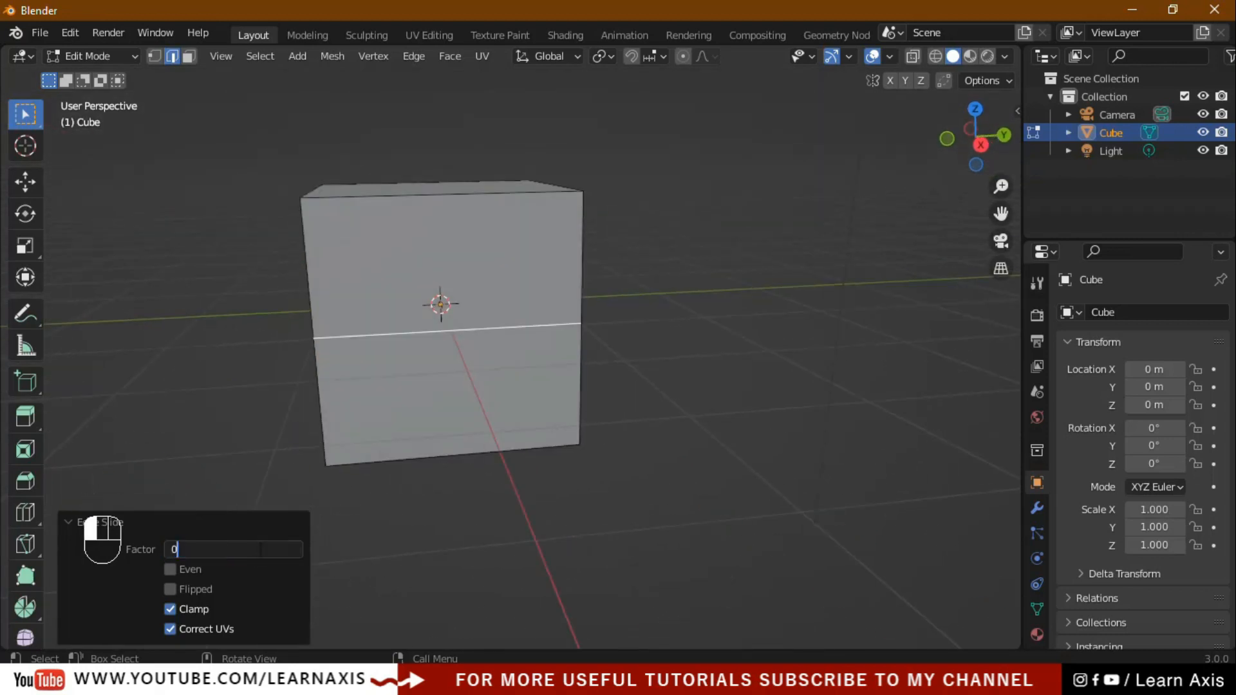
key(Return)
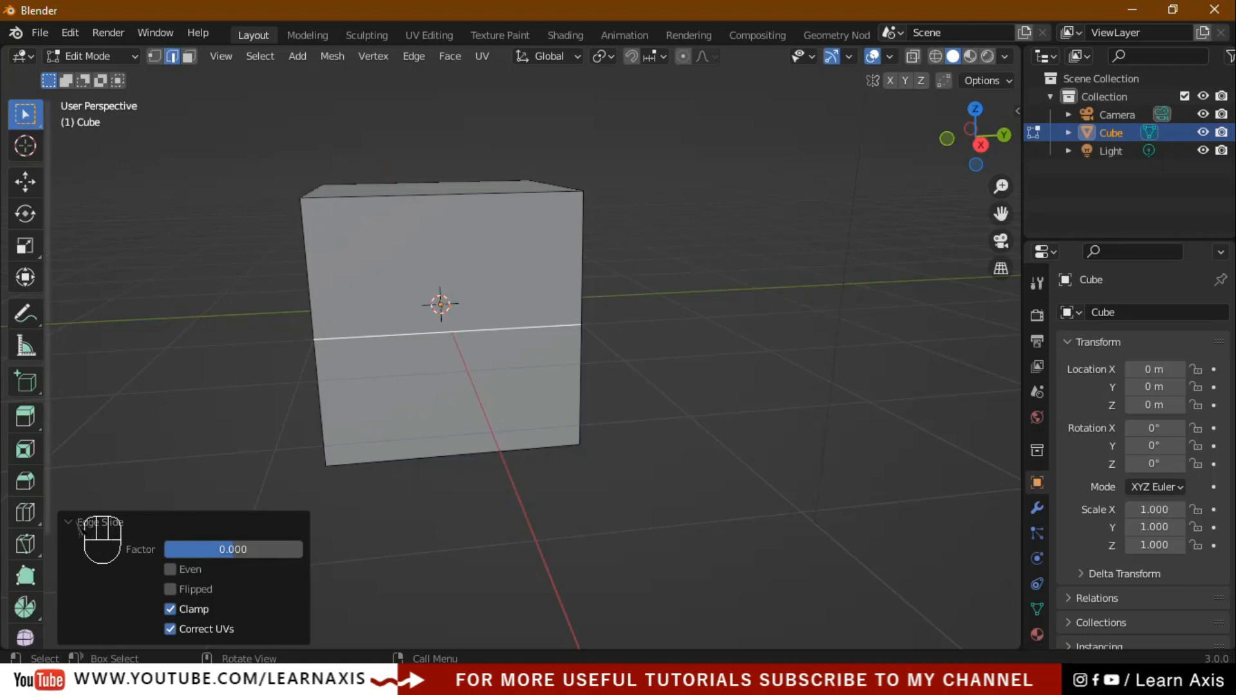
click(69, 524)
Try edge-sliding only one segment of the middle loop downward on a single side face.
middle_drag(504, 562, 449, 524)
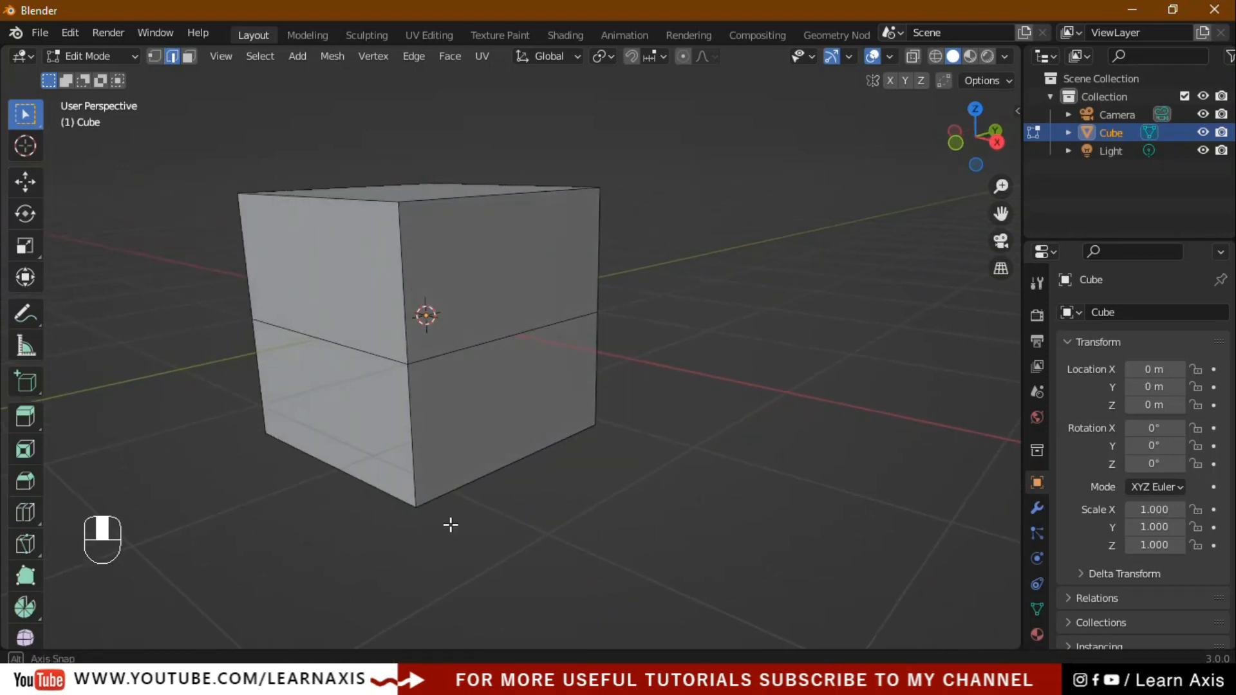
click(504, 338)
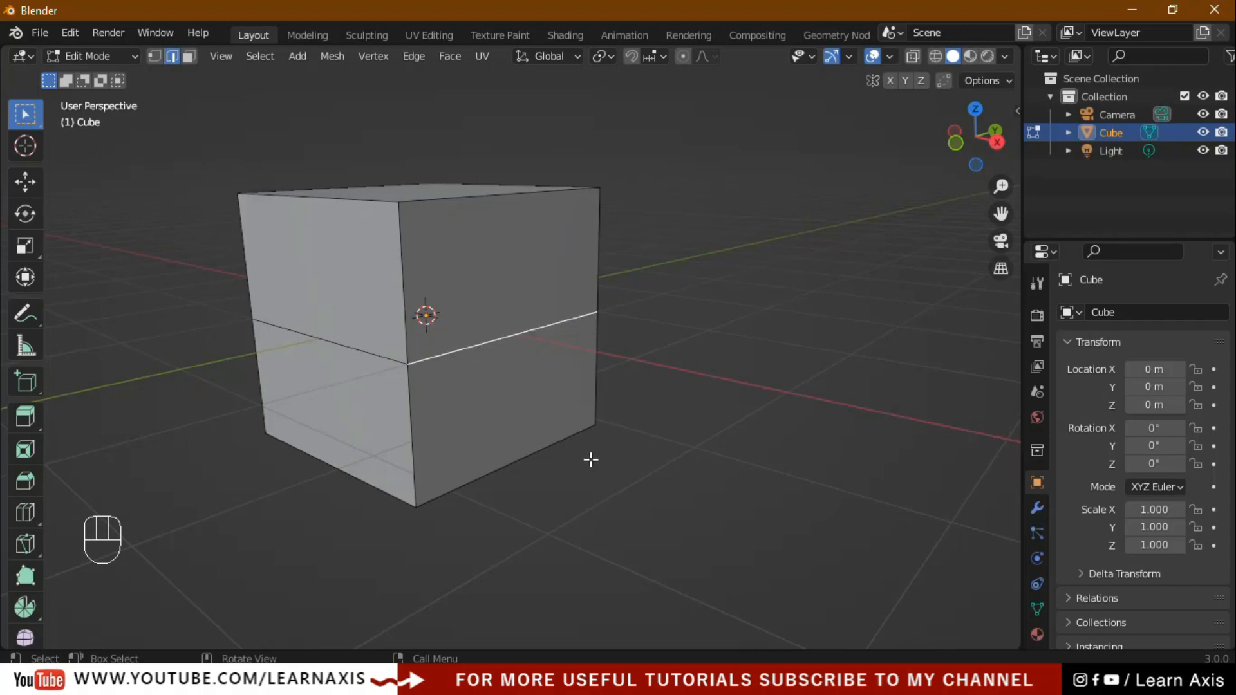
key(g)
key(g)
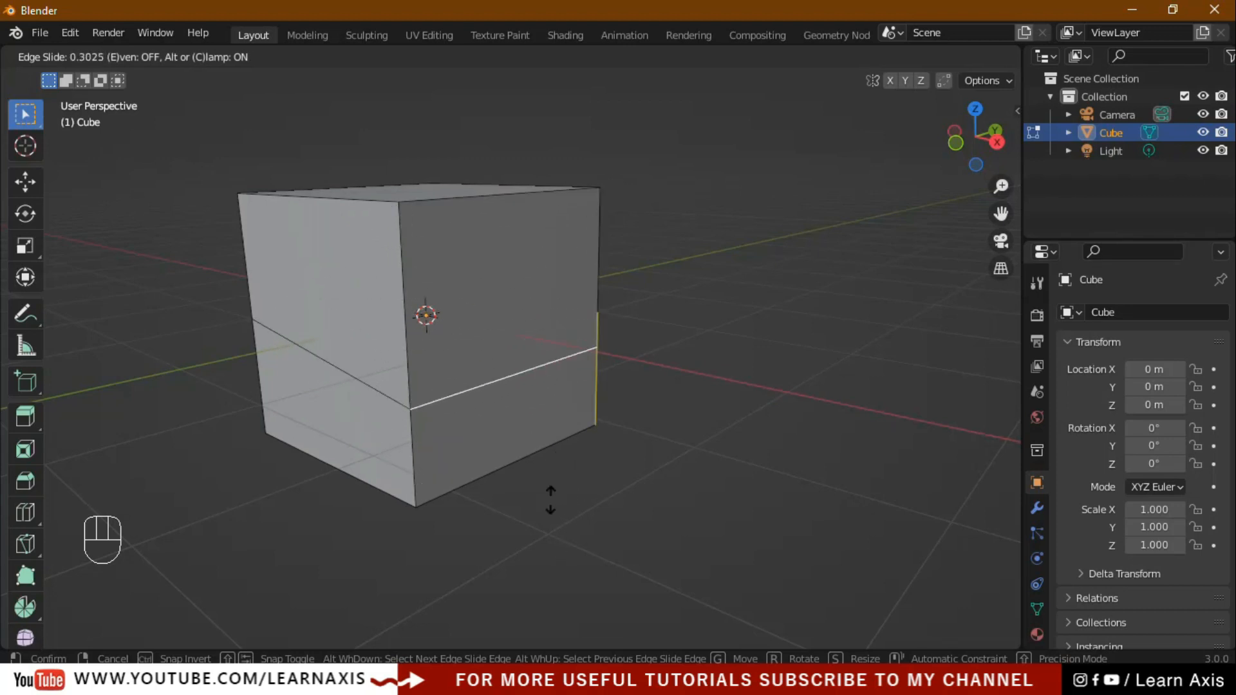
click(535, 414)
middle_drag(535, 414, 492, 280)
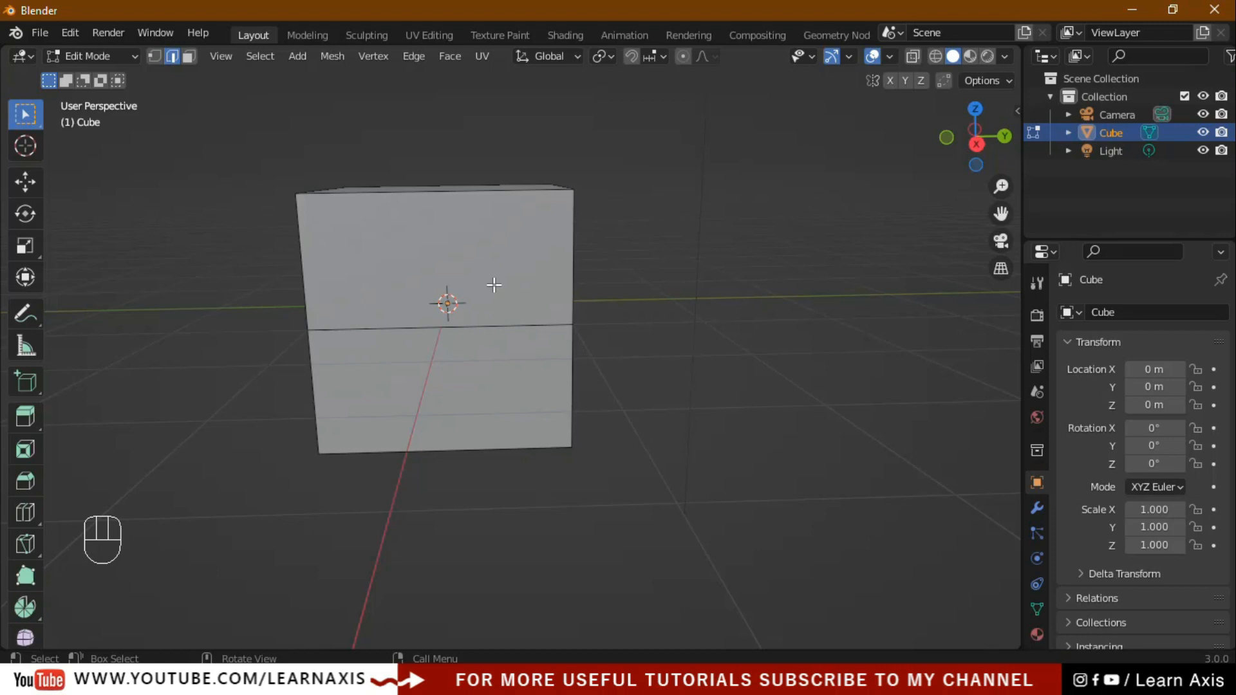
Start a vertical loop cut across the cube's front face and raise the preview to 9 cuts.
key(ctrl+r)
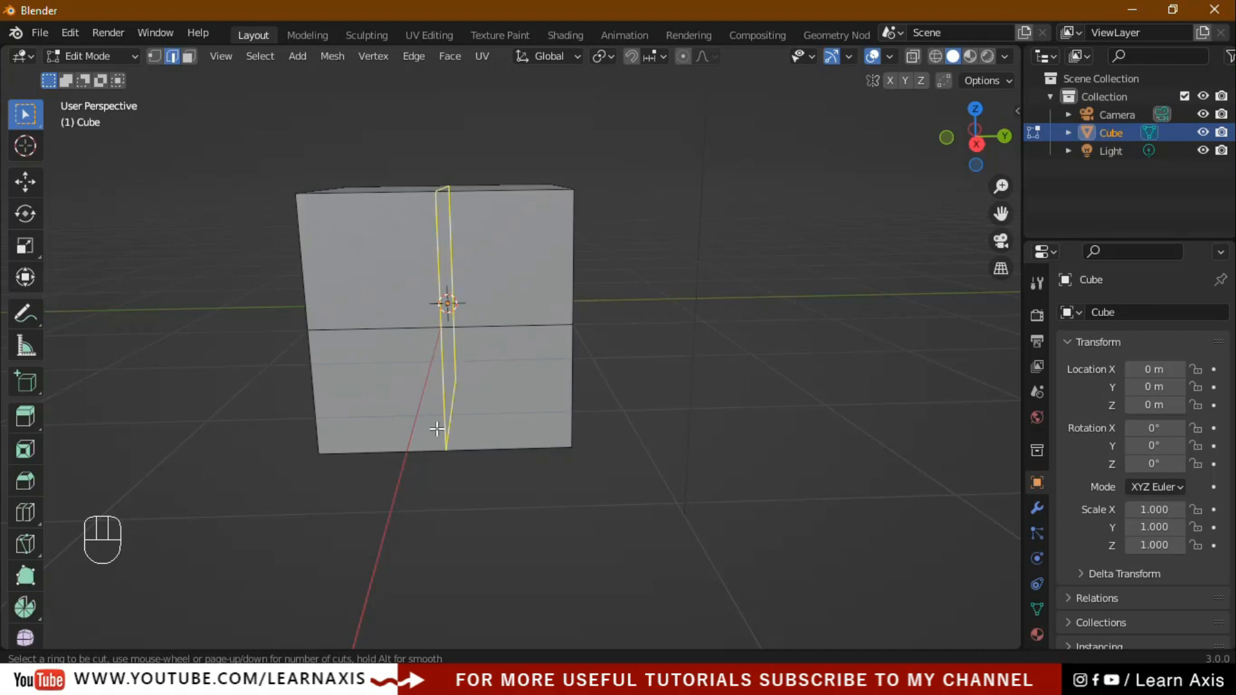
scroll(437, 429, up, 1)
scroll(437, 429, up, 1)
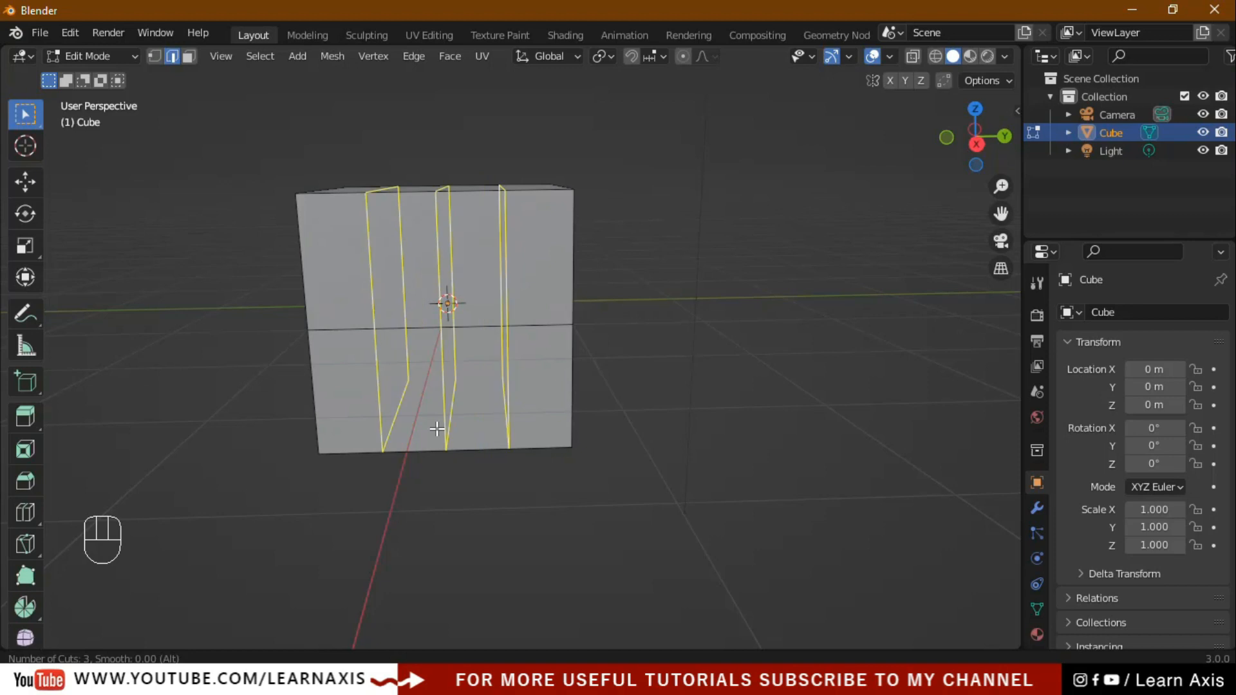
scroll(437, 429, up, 1)
scroll(437, 429, up, 1)
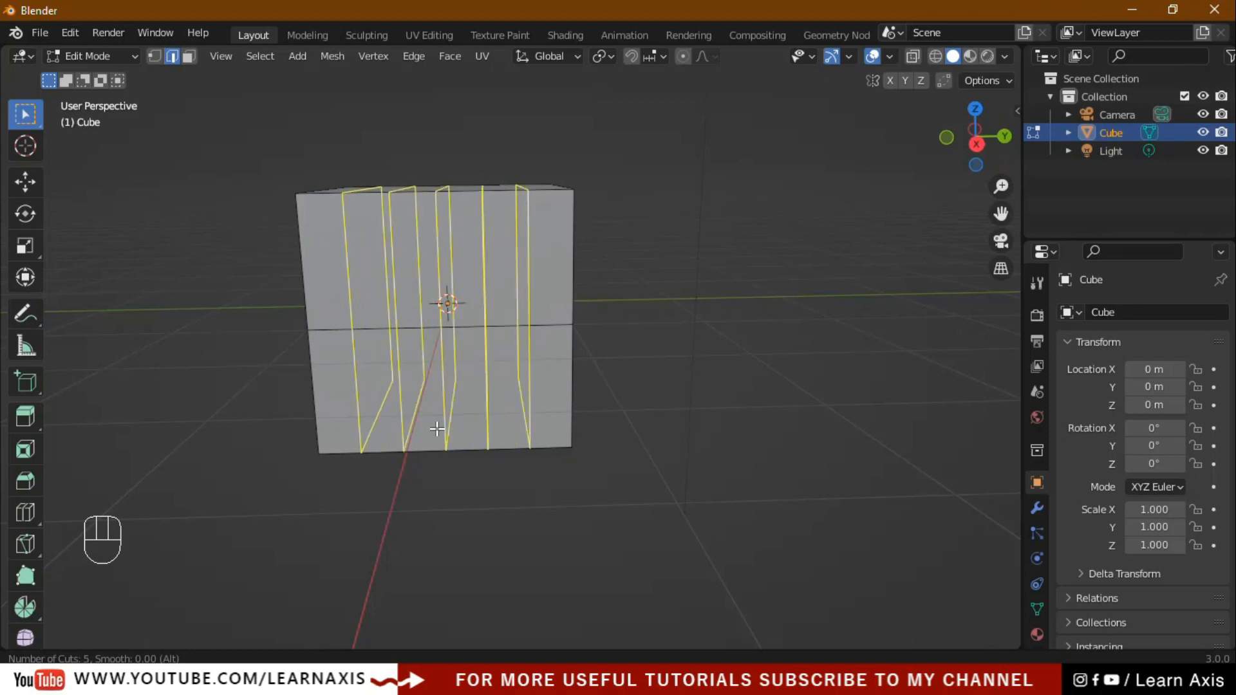
scroll(437, 429, up, 1)
scroll(437, 428, up, 1)
scroll(437, 428, up, 2)
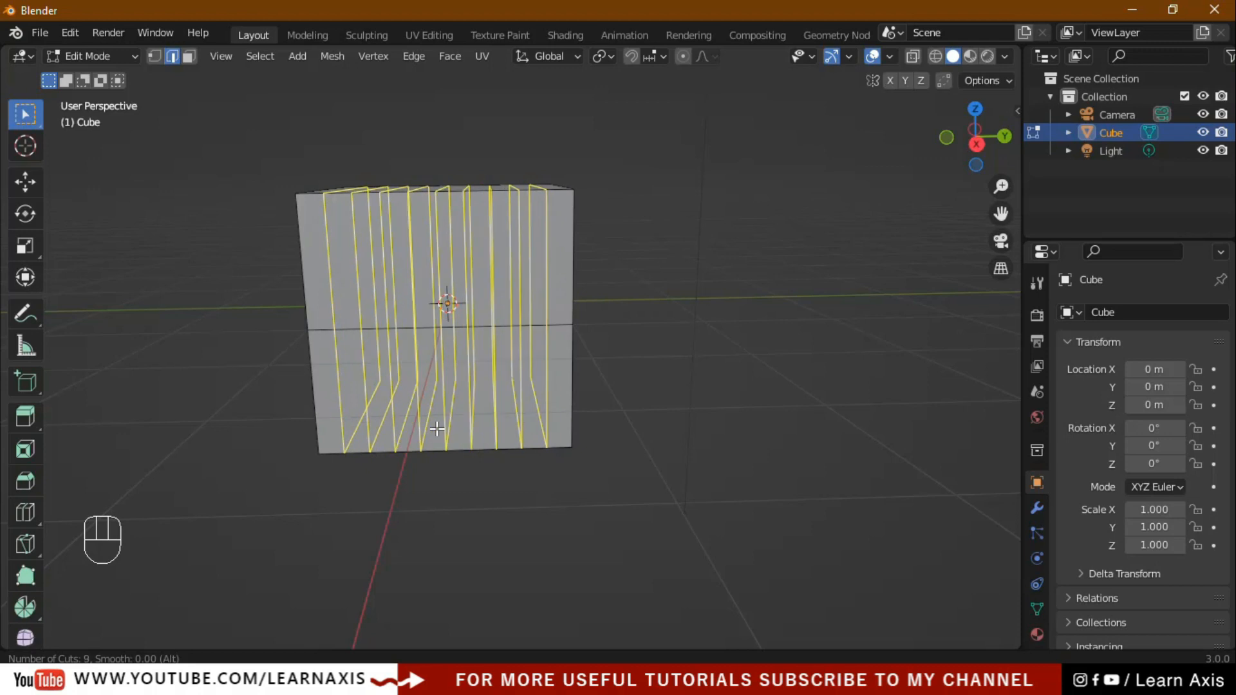
Vary the number of cuts, settle on 2, and place both vertical loops evenly spaced without any slide.
scroll(437, 429, down, 1)
scroll(437, 429, down, 3)
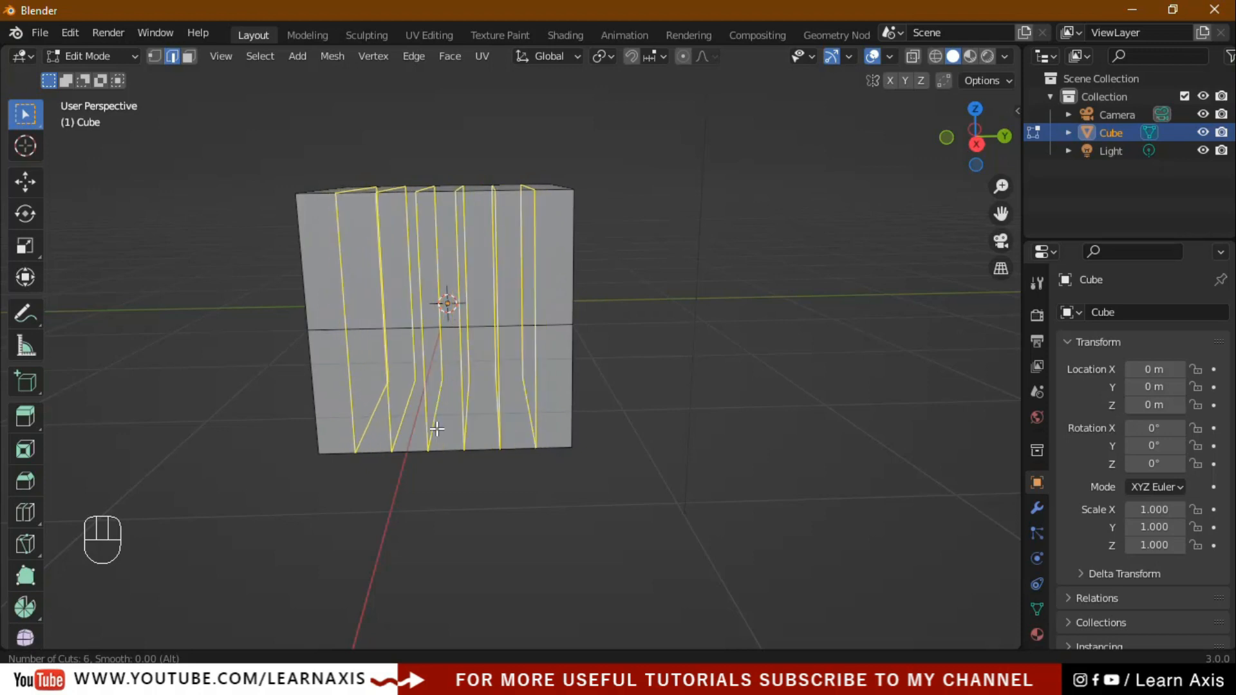
scroll(437, 429, down, 3)
scroll(437, 428, down, 1)
scroll(437, 429, up, 1)
scroll(437, 429, down, 1)
scroll(437, 428, up, 1)
scroll(437, 429, up, 4)
scroll(437, 428, down, 4)
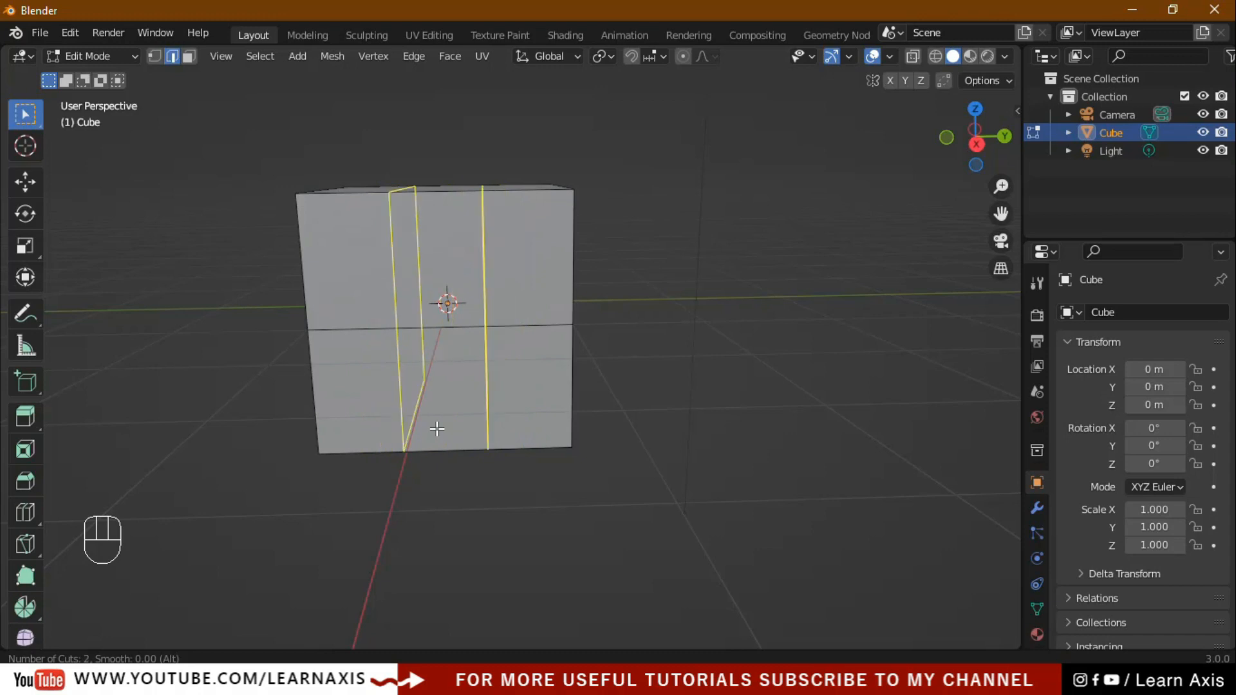
scroll(437, 428, up, 4)
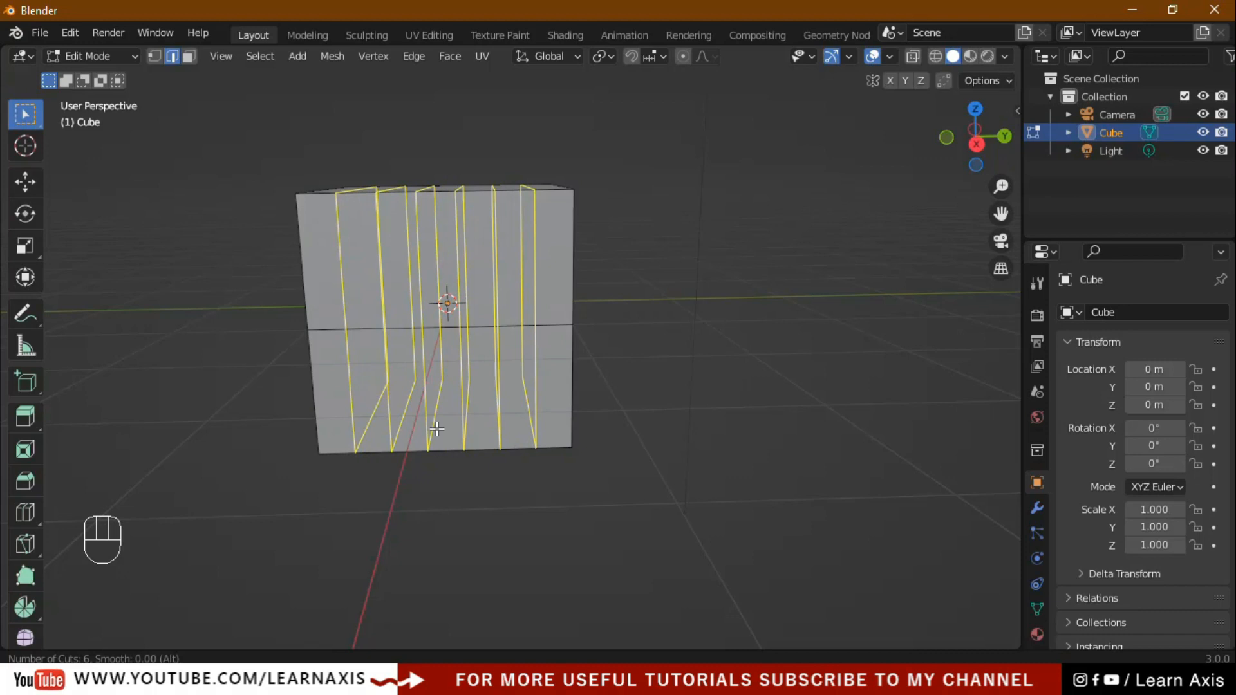
scroll(438, 429, down, 4)
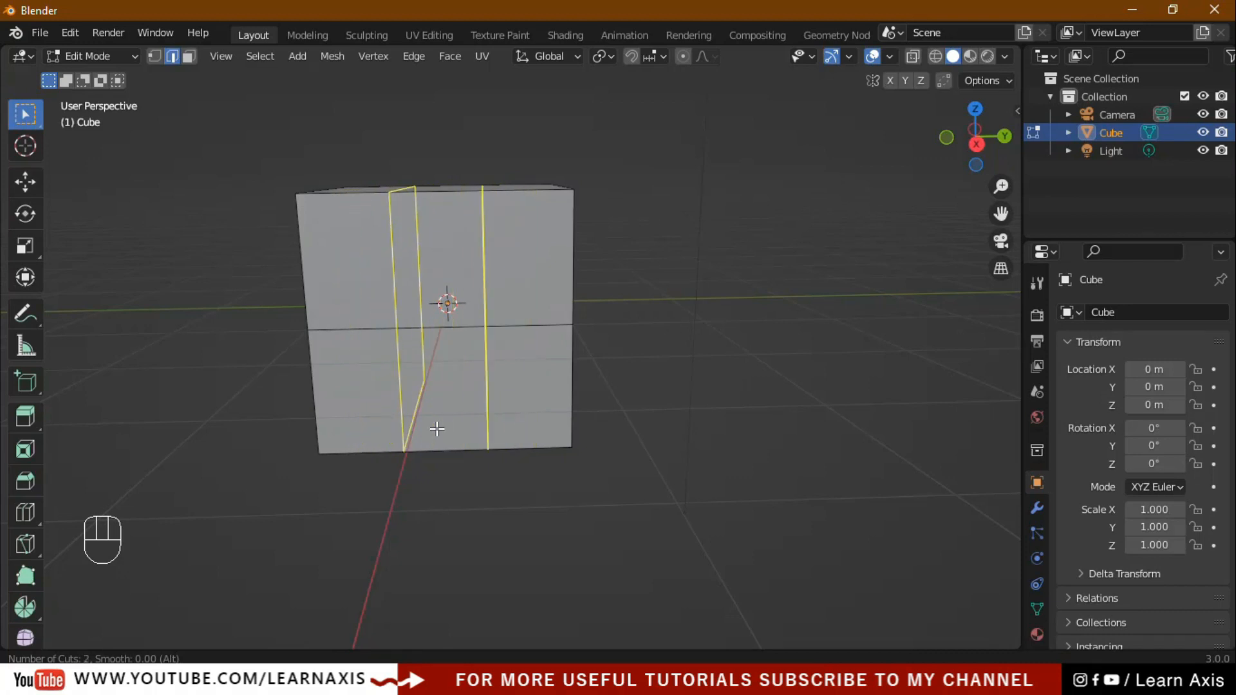
click(437, 428)
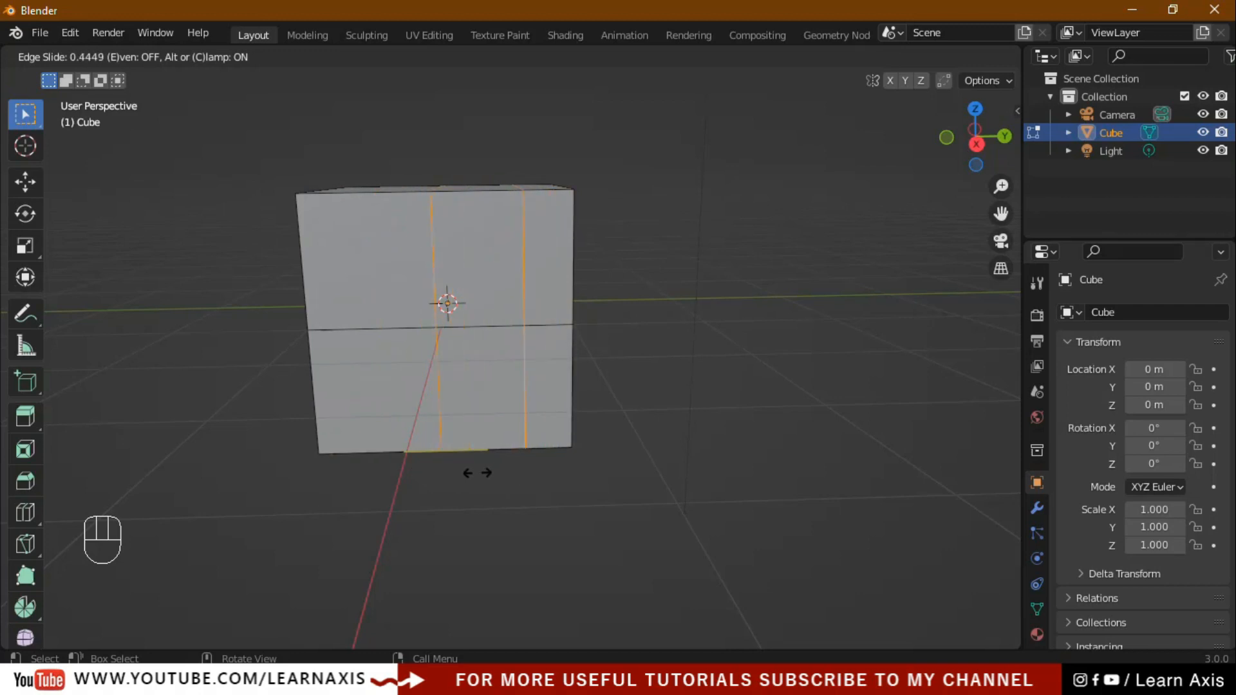
click(477, 472)
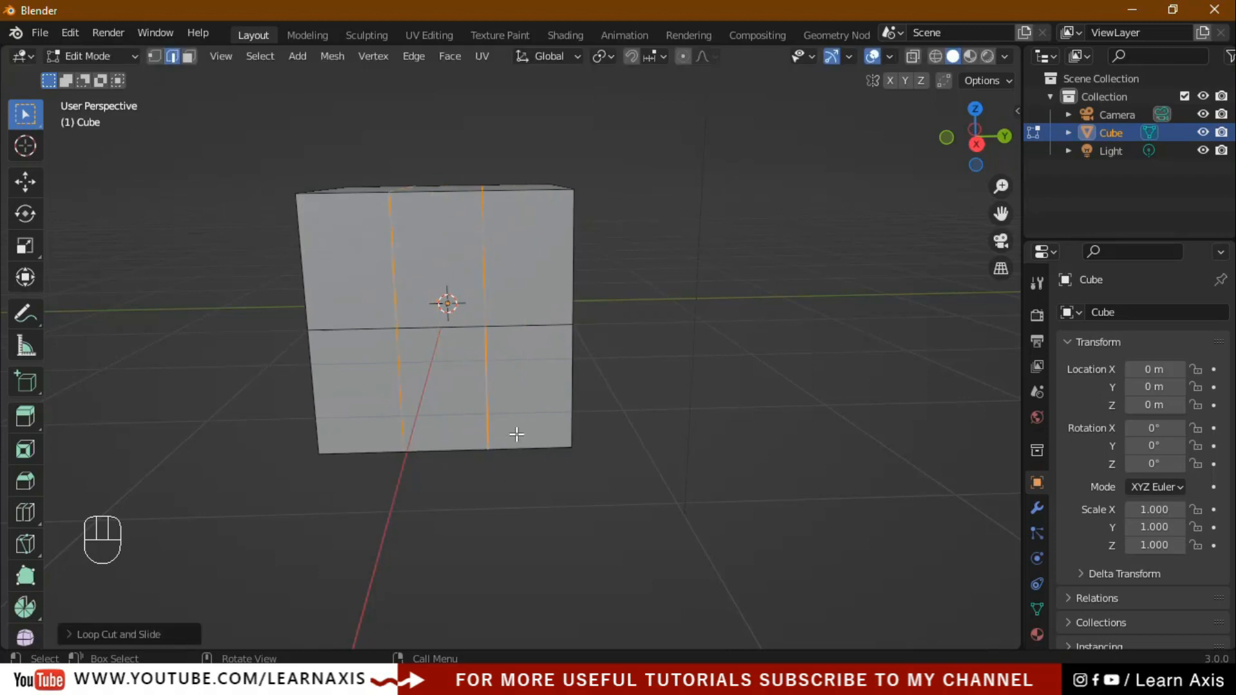
Scale the two vertical loops apart along the Y axis until they sit near the cube's side edges, and deselect them.
middle_drag(511, 564, 531, 567)
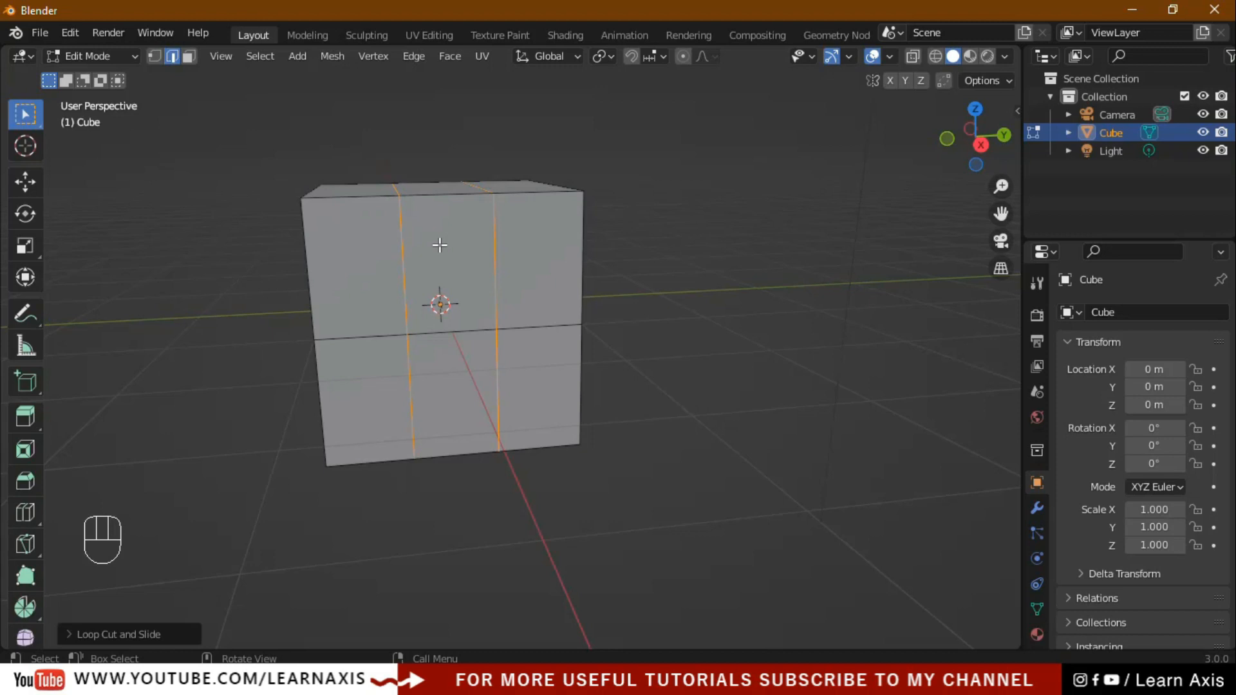
key(s)
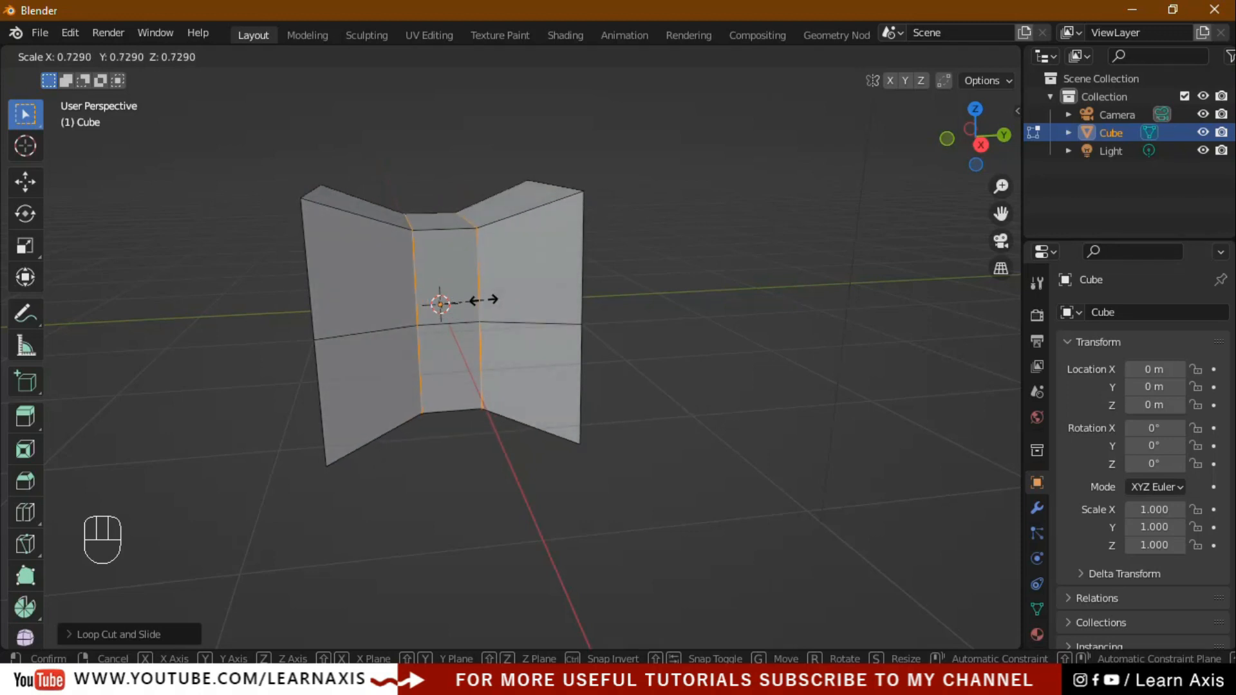
key(y)
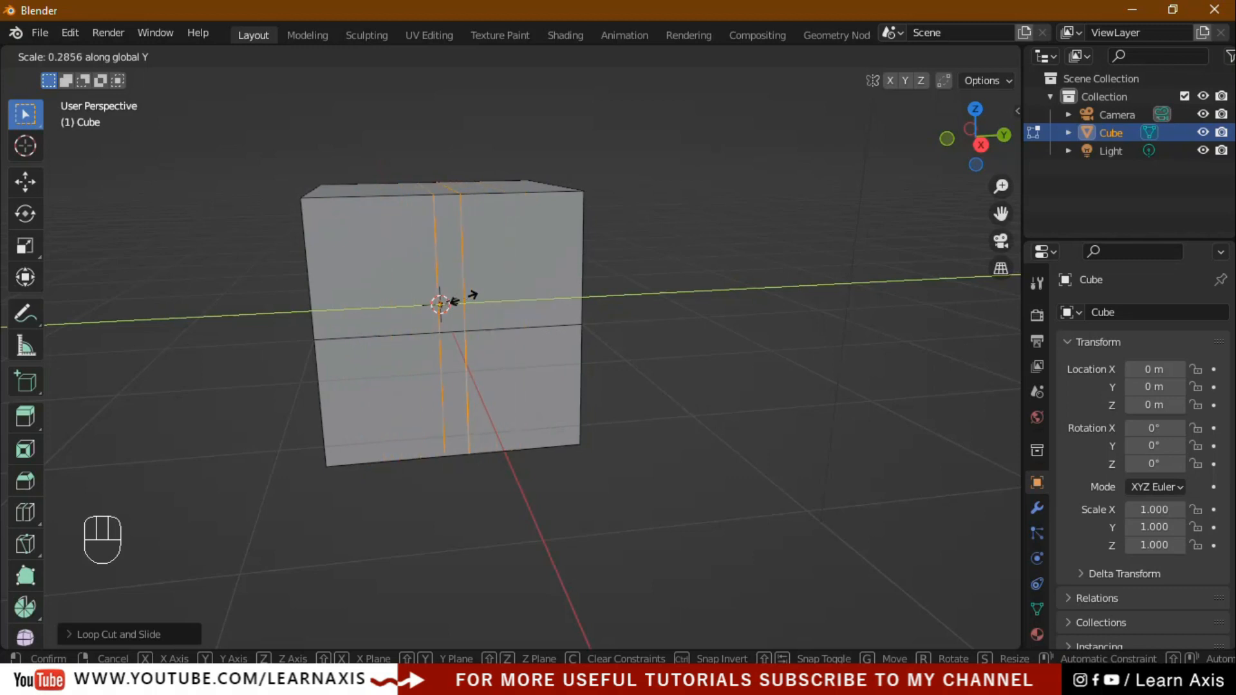
click(583, 312)
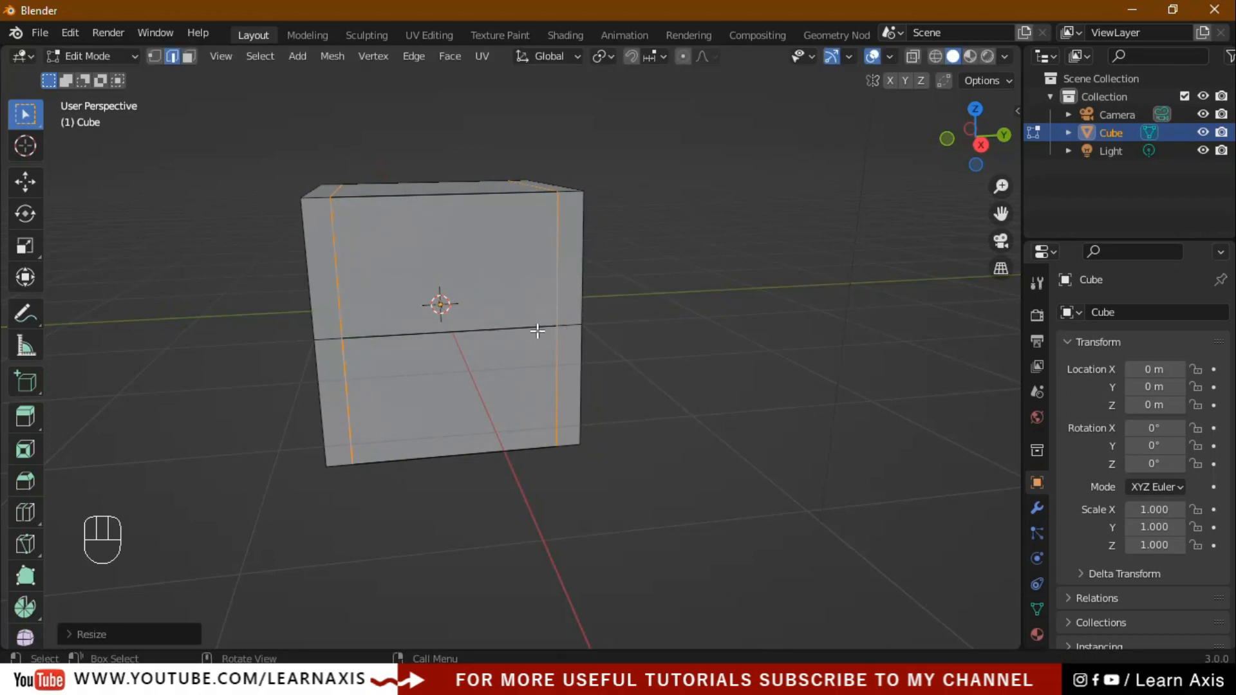
click(675, 392)
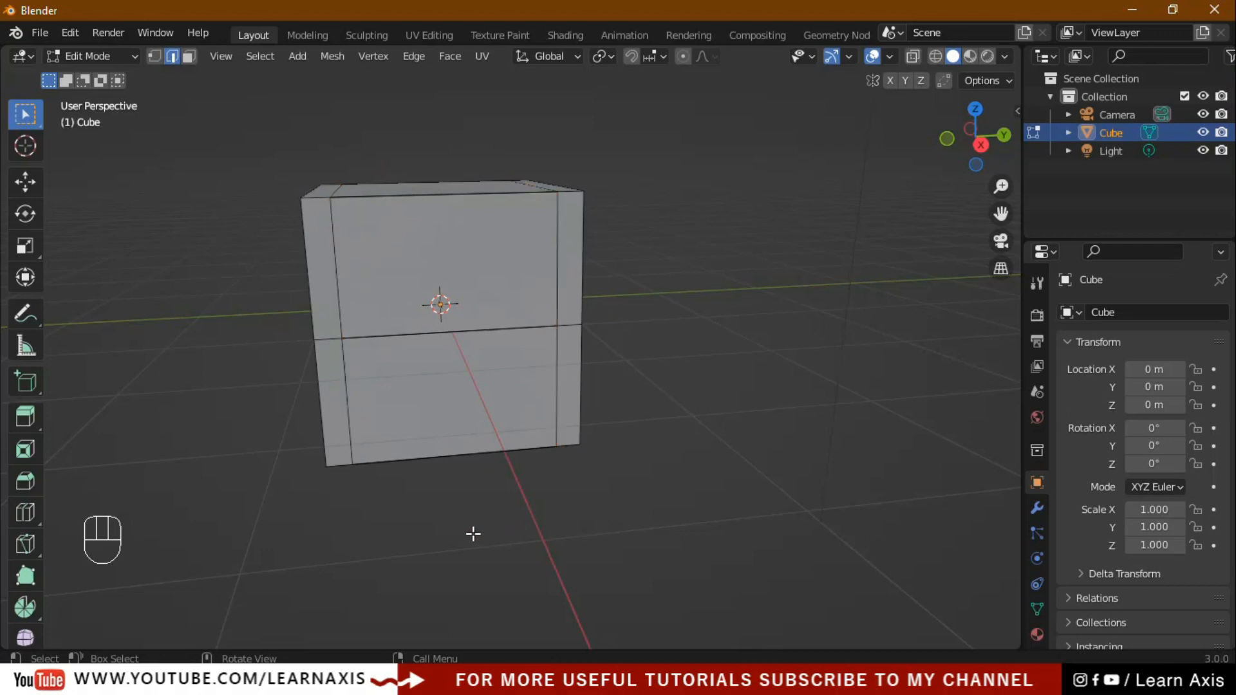
Add two more vertical loop cuts between the outer loops, scale them slightly apart along Y, and check the cube from other sides.
key(ctrl+r)
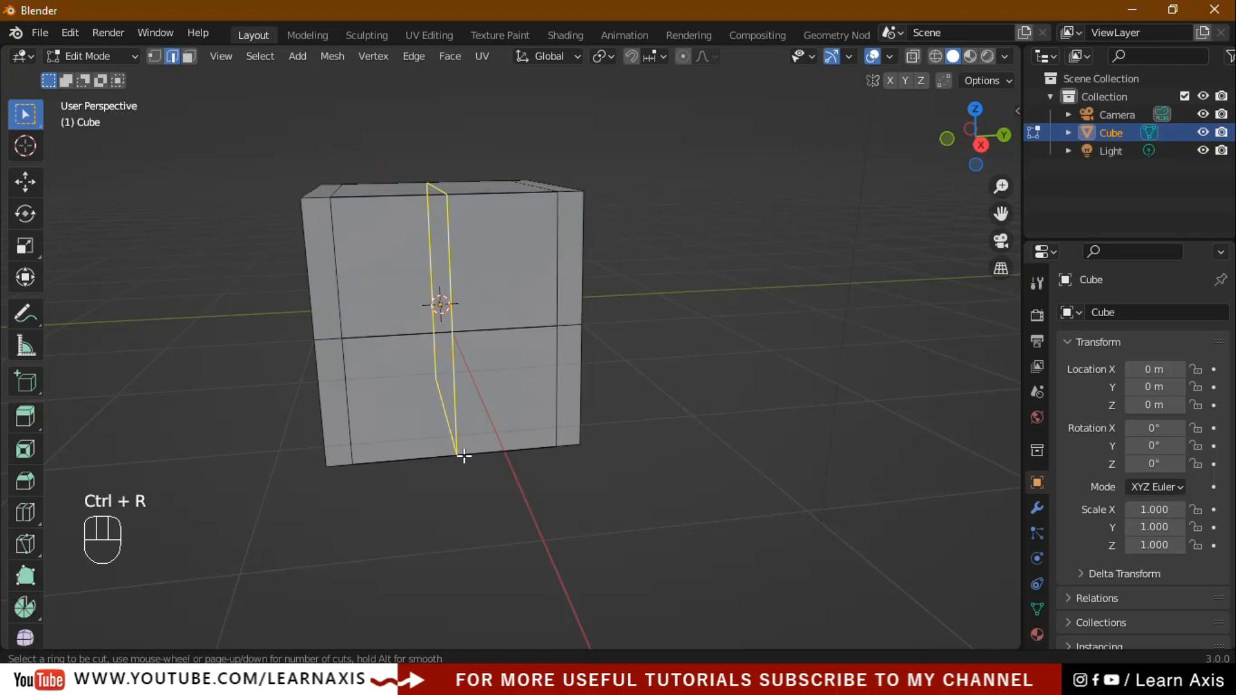
scroll(464, 456, up, 1)
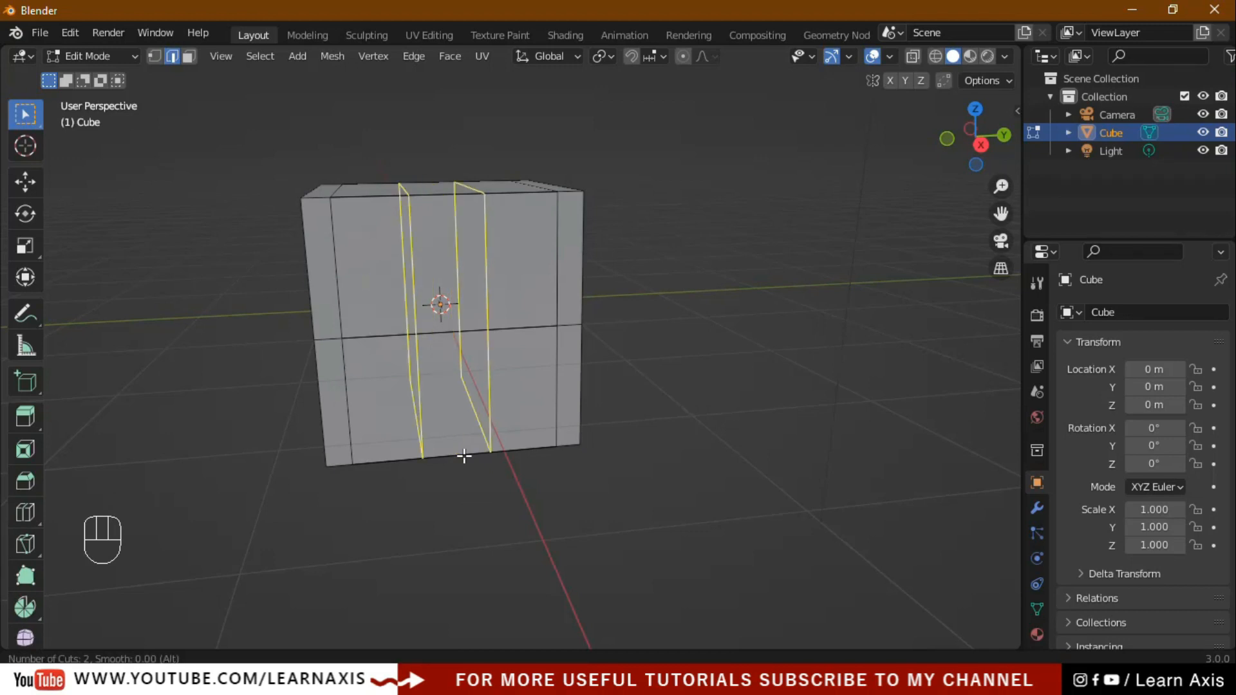
click(464, 456)
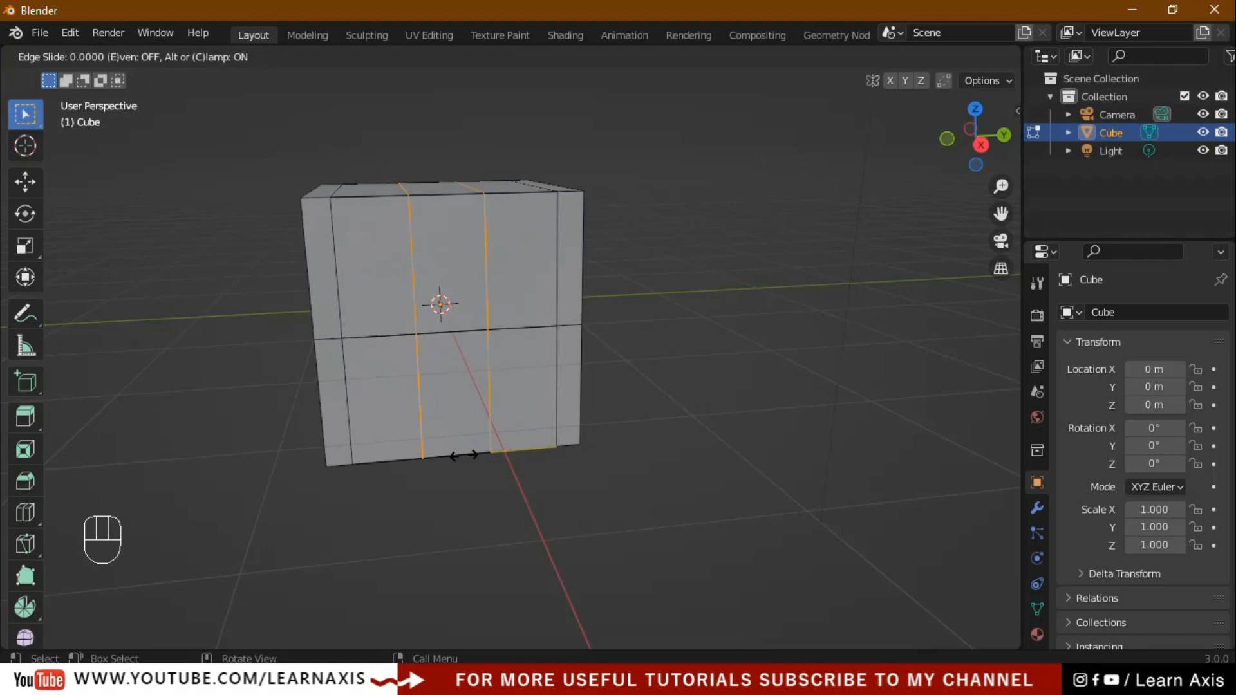
key(s)
key(y)
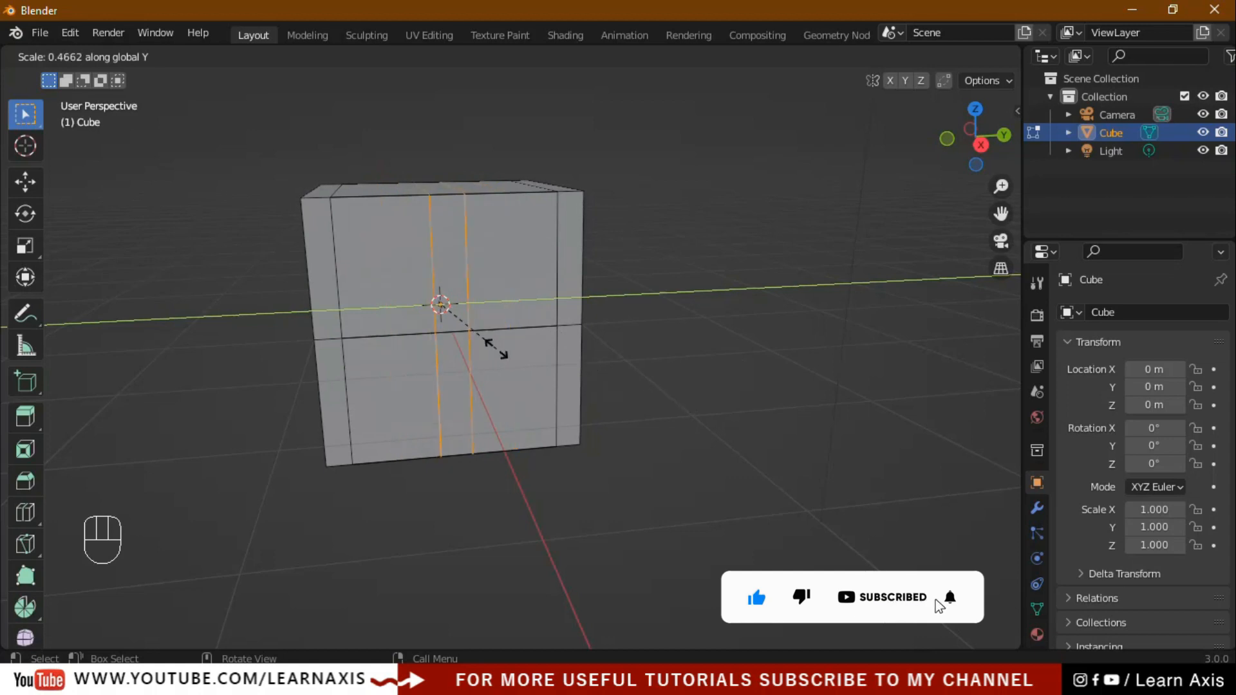
click(620, 389)
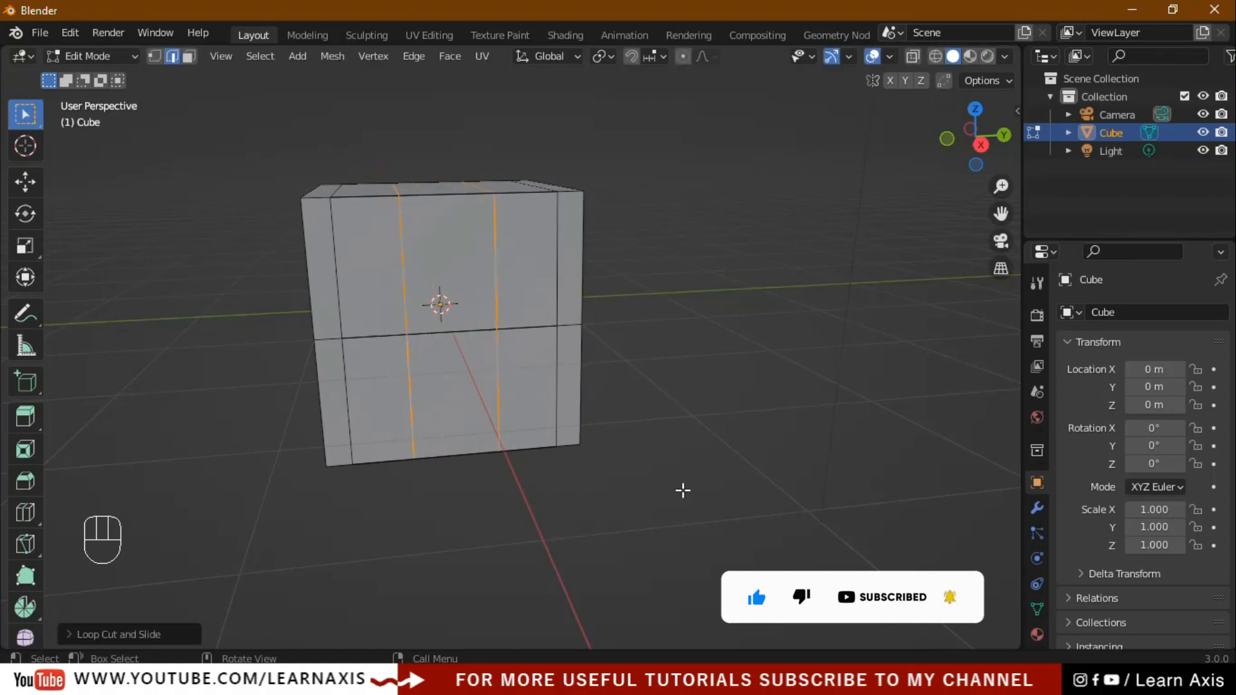
click(695, 416)
middle_drag(695, 416, 444, 481)
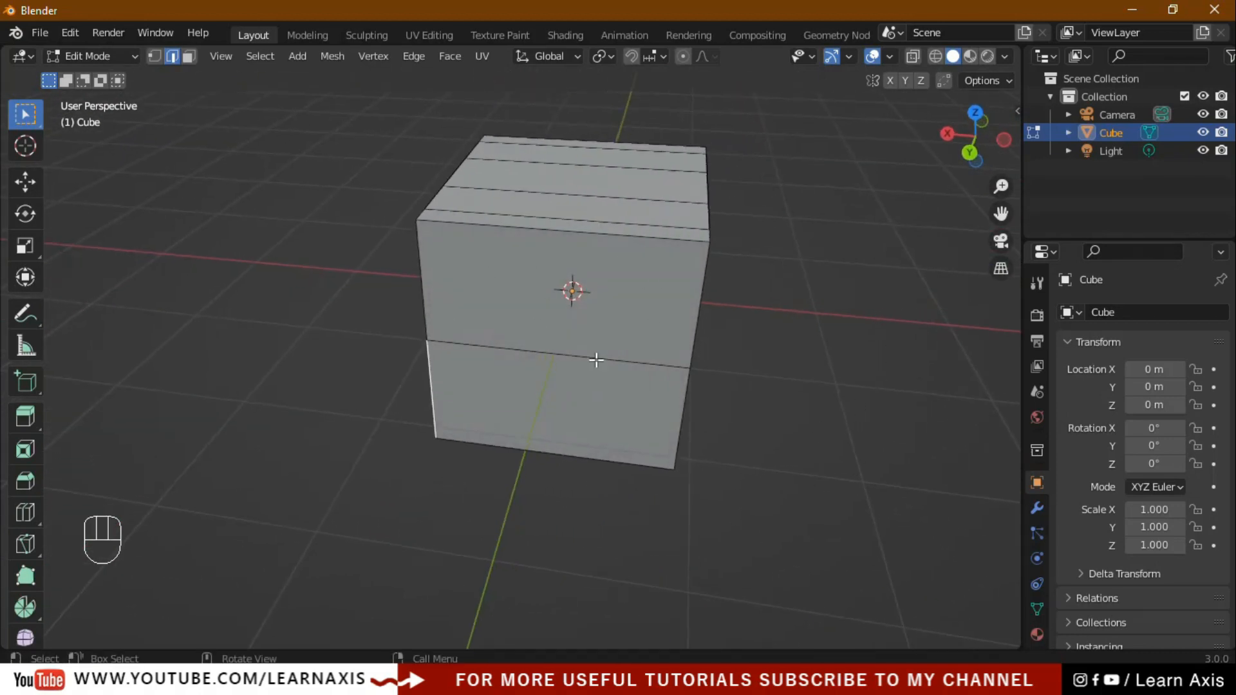
middle_drag(356, 465, 624, 426)
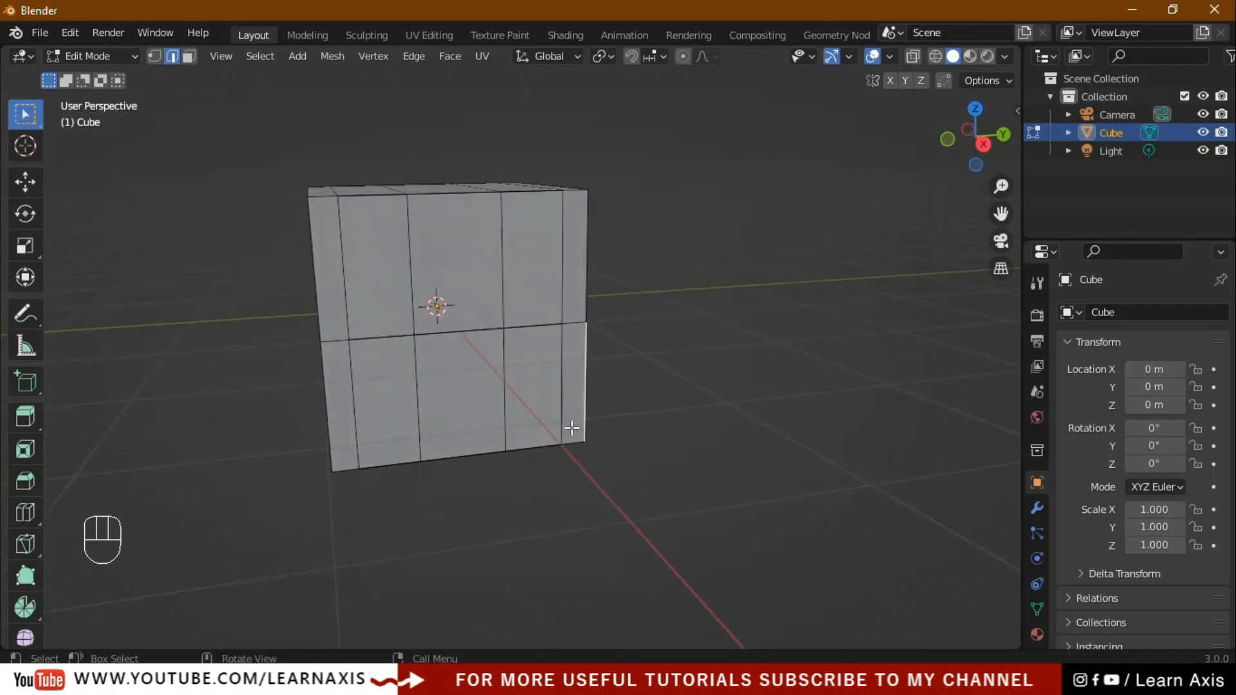
Return to Object Mode and delete the cube.
key(Tab)
key(x)
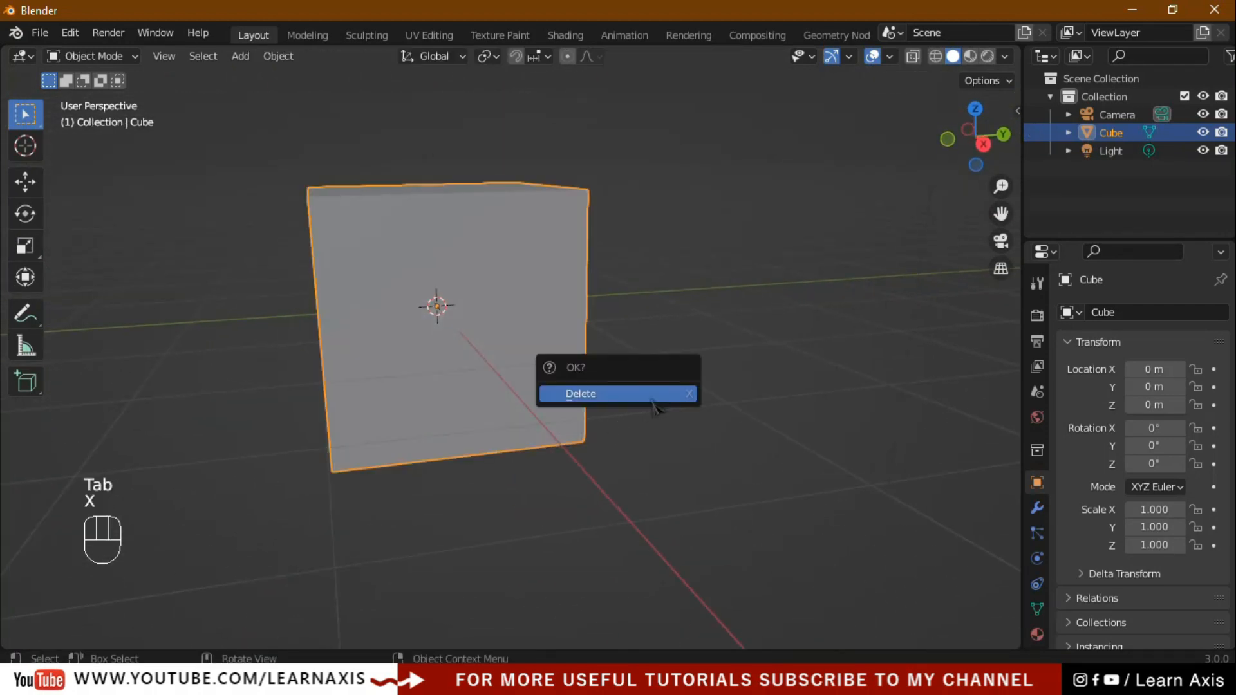
click(652, 399)
Add a UV Sphere mesh and open it in Edit Mode with nothing selected.
key(shift+a)
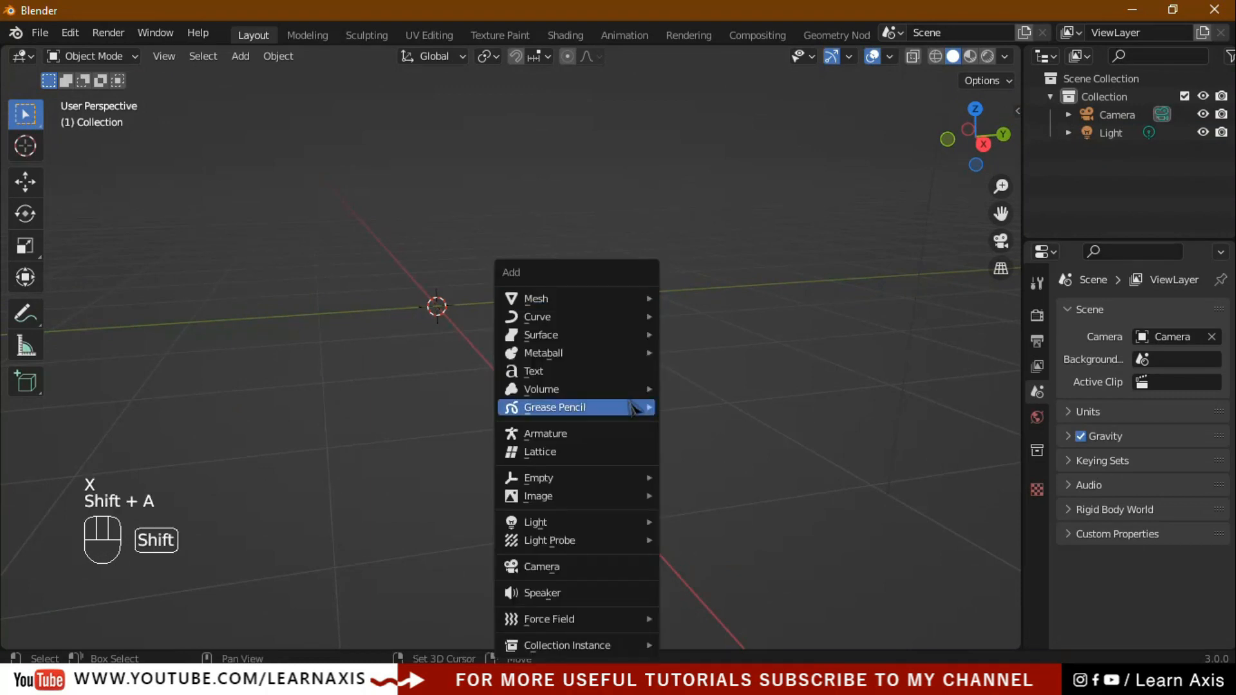
mouse_move(614, 306)
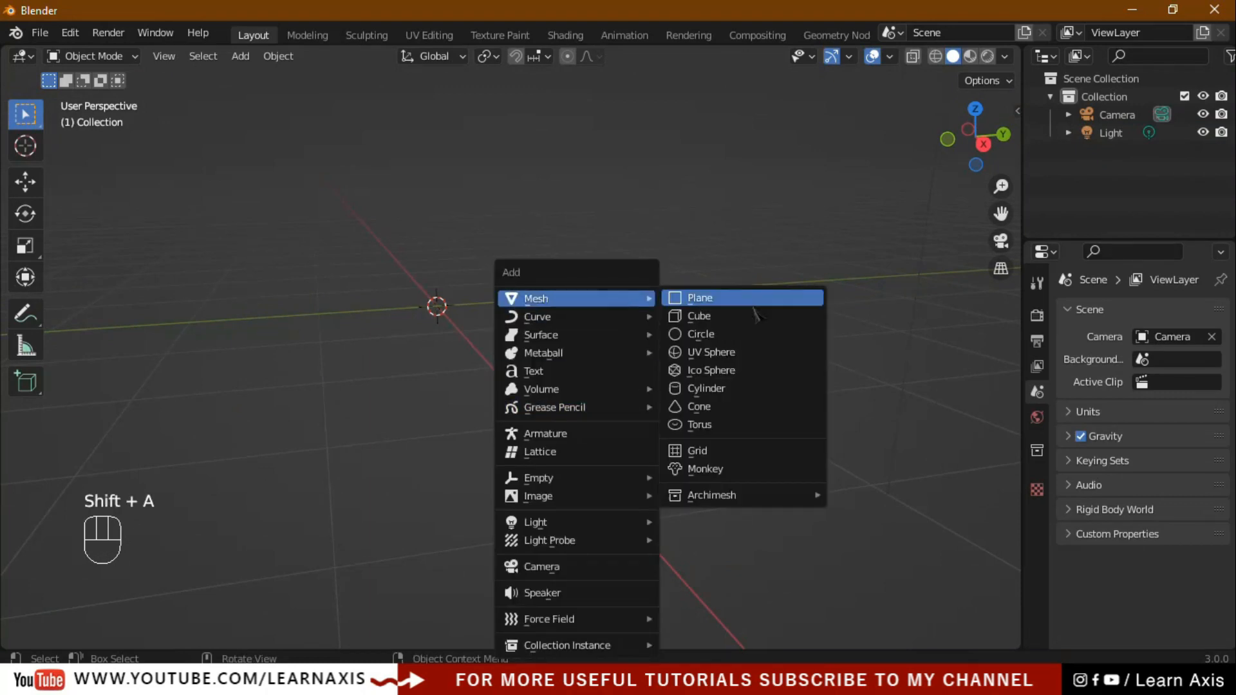
click(746, 358)
key(Tab)
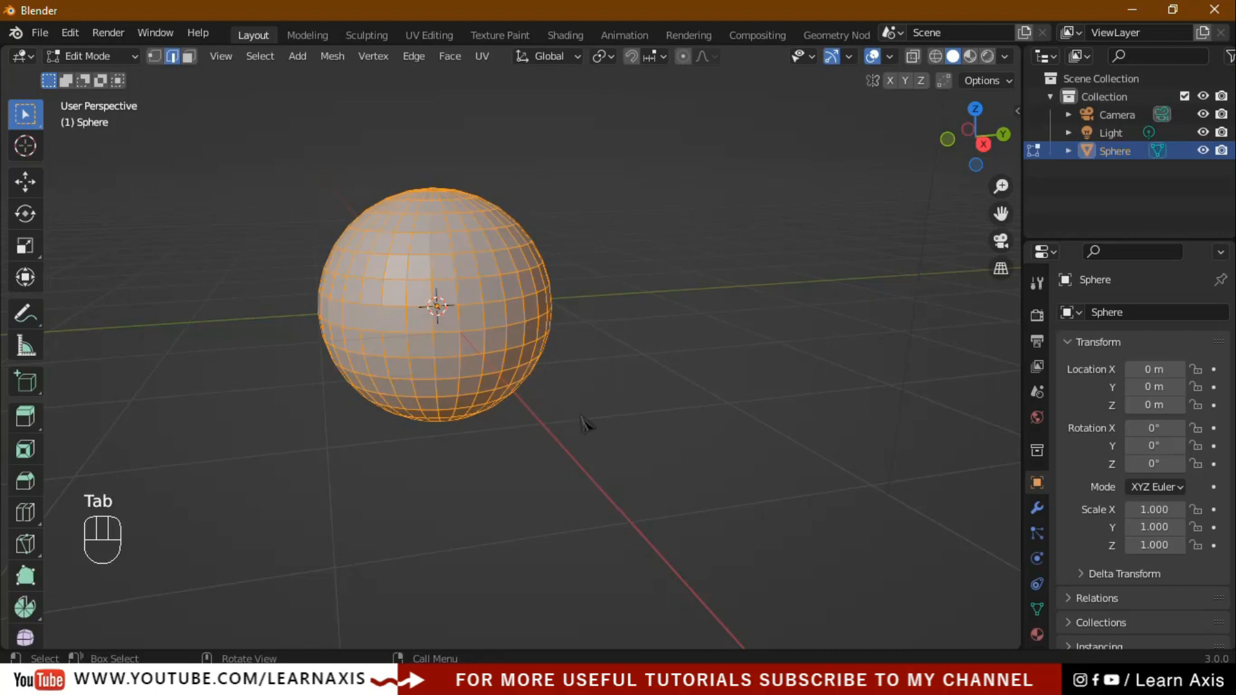
click(546, 431)
Add a single vertical loop cut between two meridians on the front of the sphere, and deselect it.
middle_drag(547, 431, 659, 434)
key(ctrl)
key(ctrl+r)
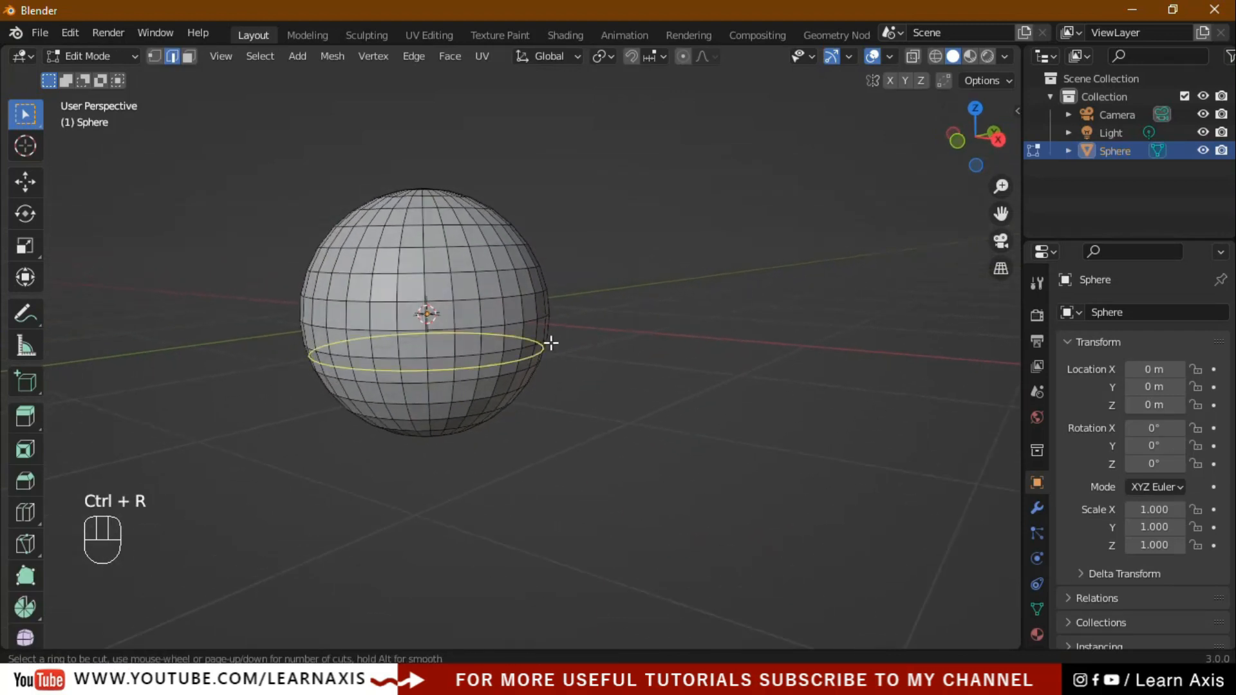
click(462, 294)
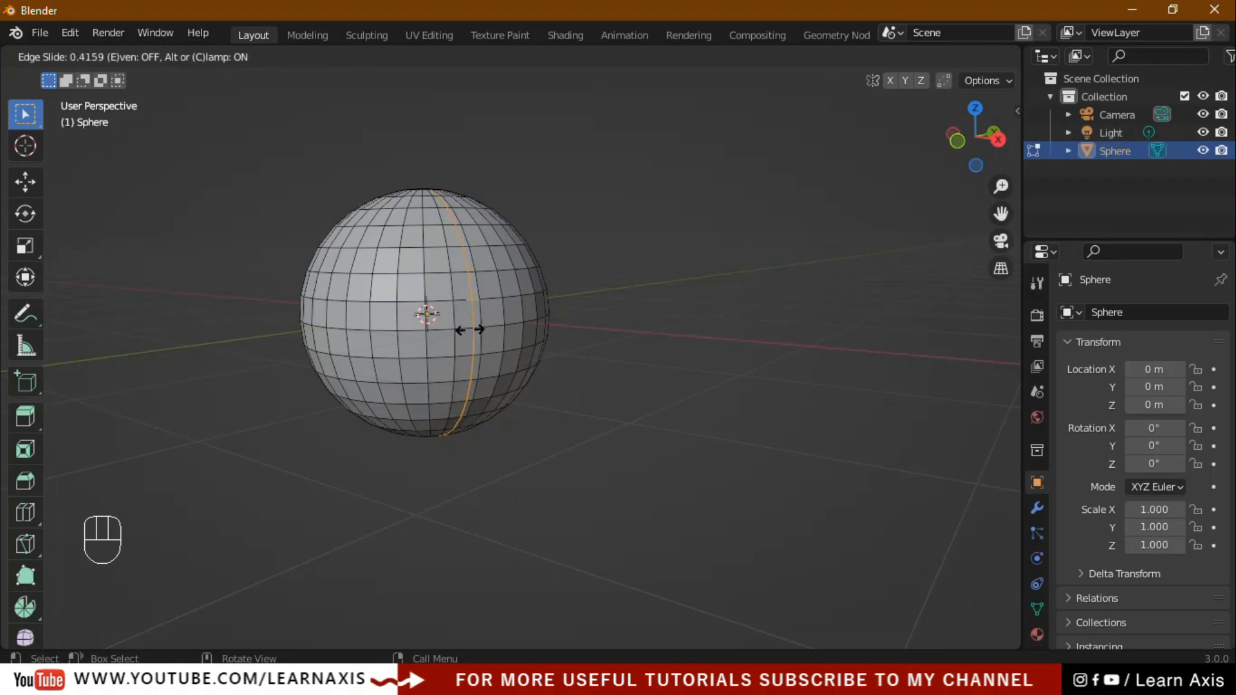
click(474, 328)
click(697, 399)
middle_drag(740, 397, 656, 427)
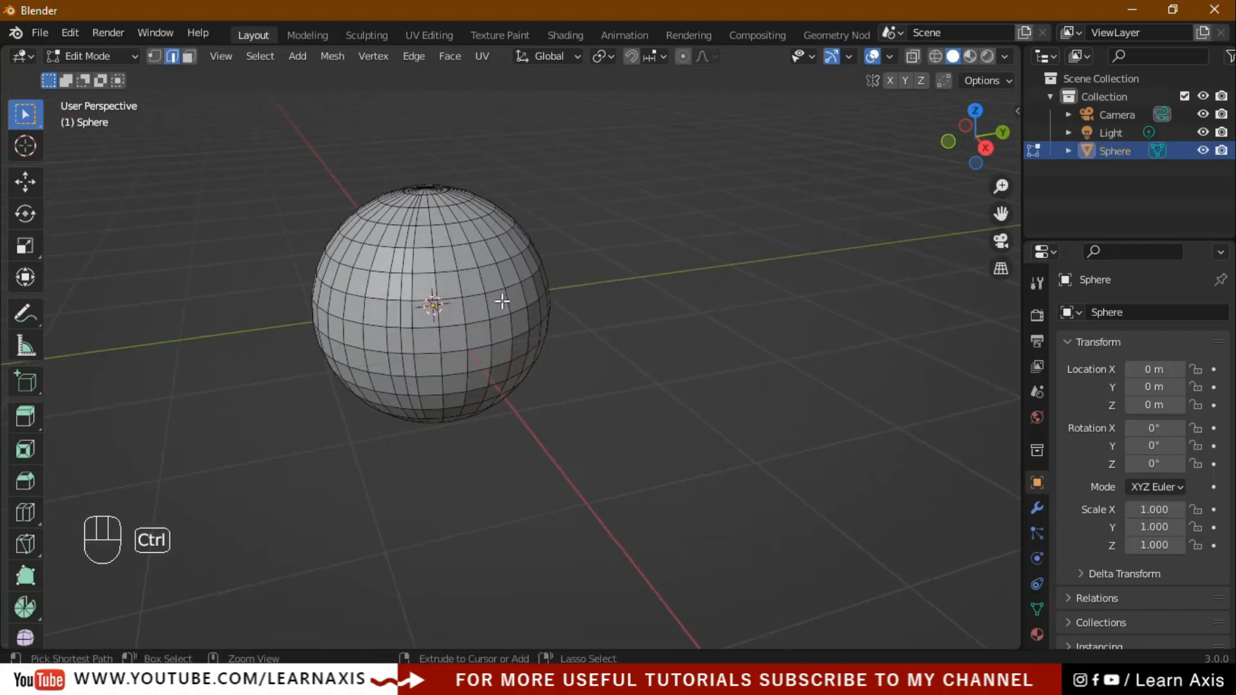
Add one horizontal loop cut near the sphere's equator, slid slightly downward.
key(ctrl+r)
click(539, 297)
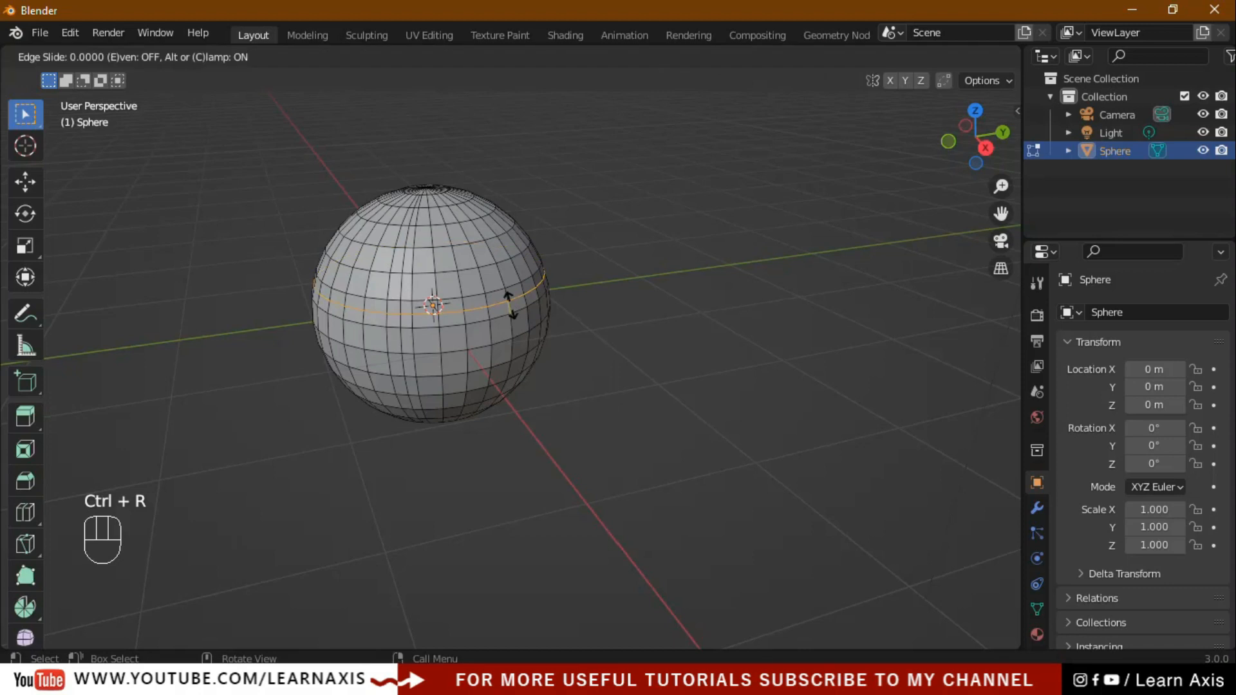
click(541, 298)
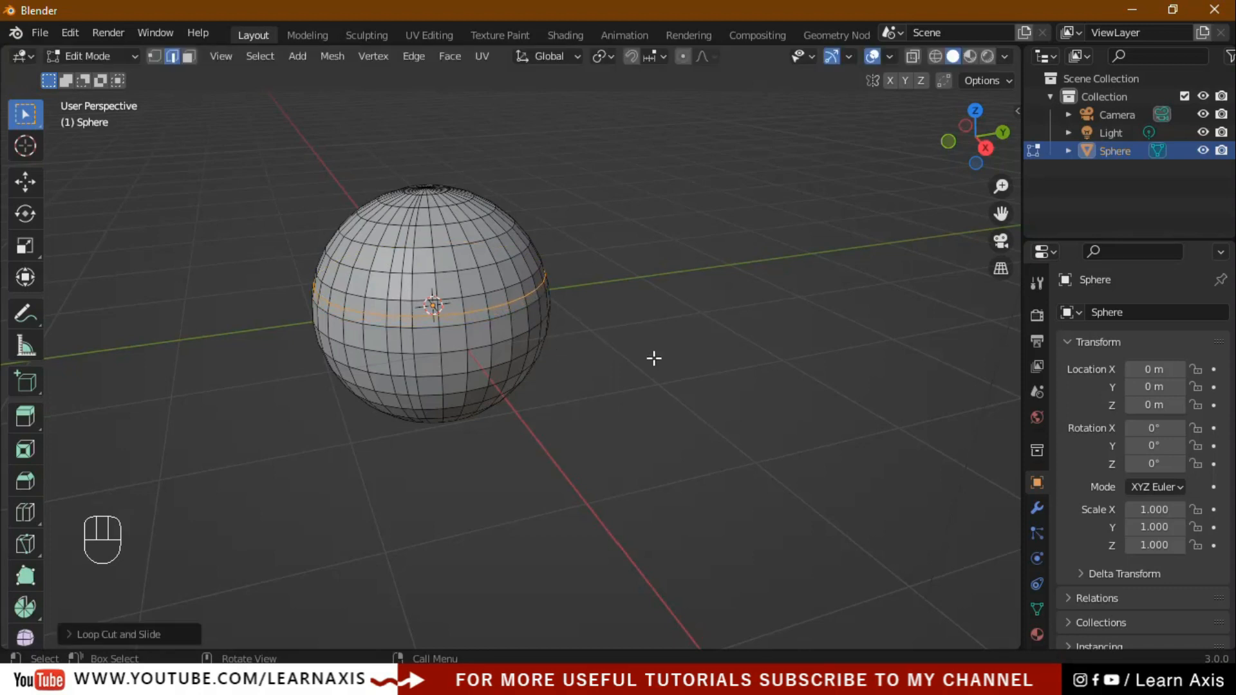
Add 3 horizontal loop cuts in one band of the sphere's upper half and slide them within that band.
key(ctrl+r)
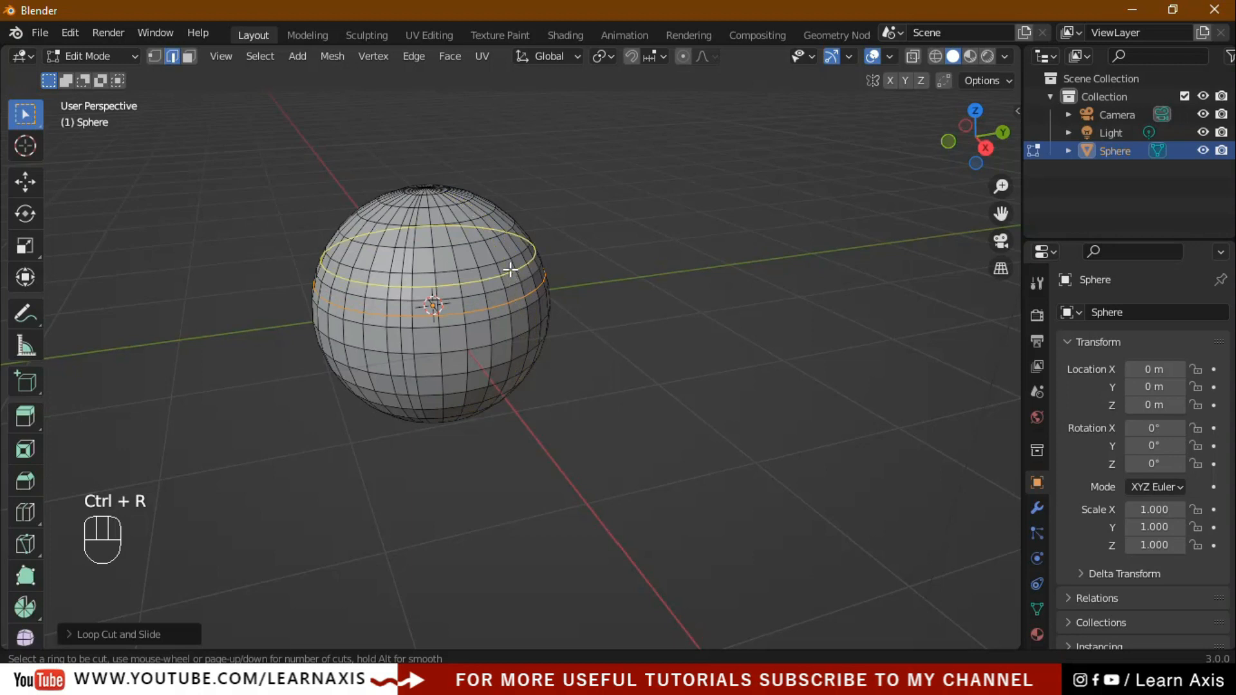
scroll(510, 269, up, 1)
scroll(510, 269, up, 1)
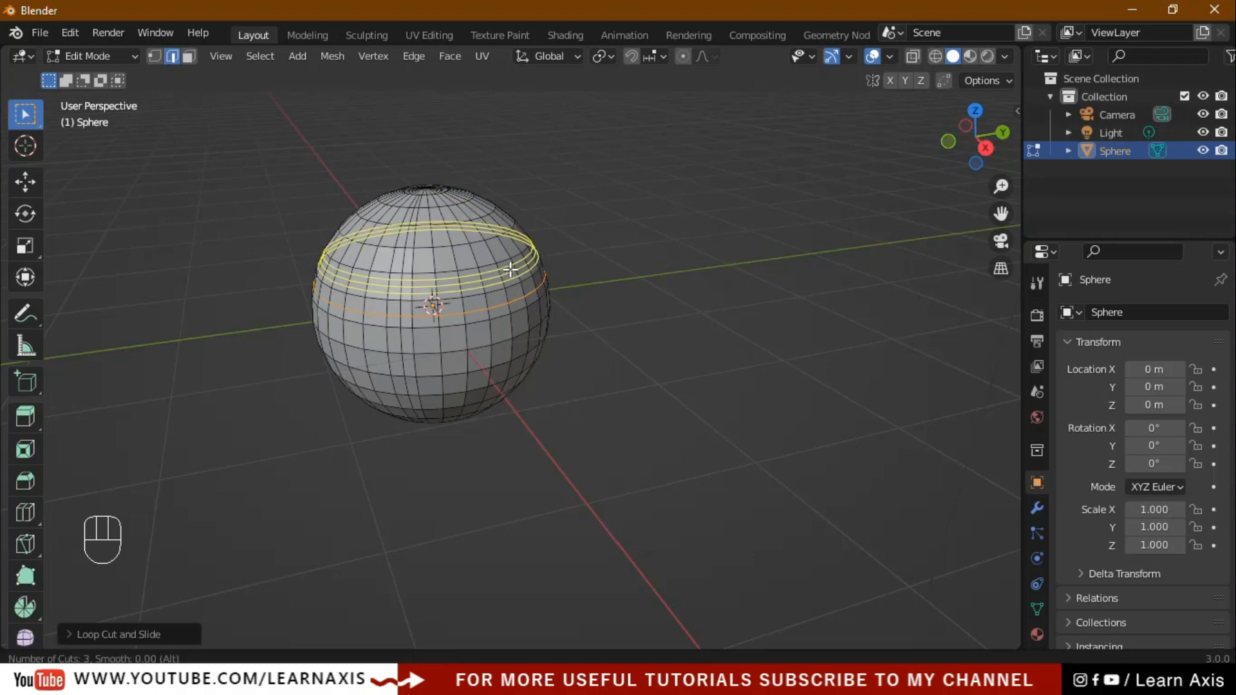
drag(511, 269, 674, 374)
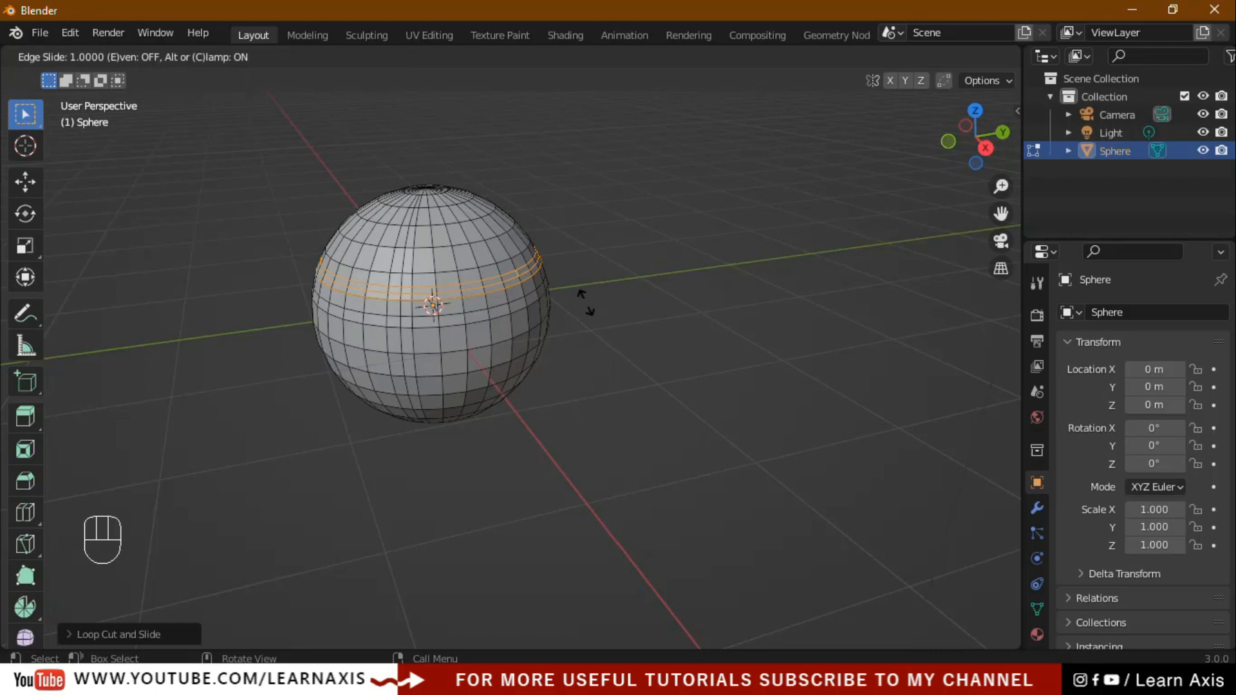
click(582, 278)
middle_drag(783, 425, 563, 394)
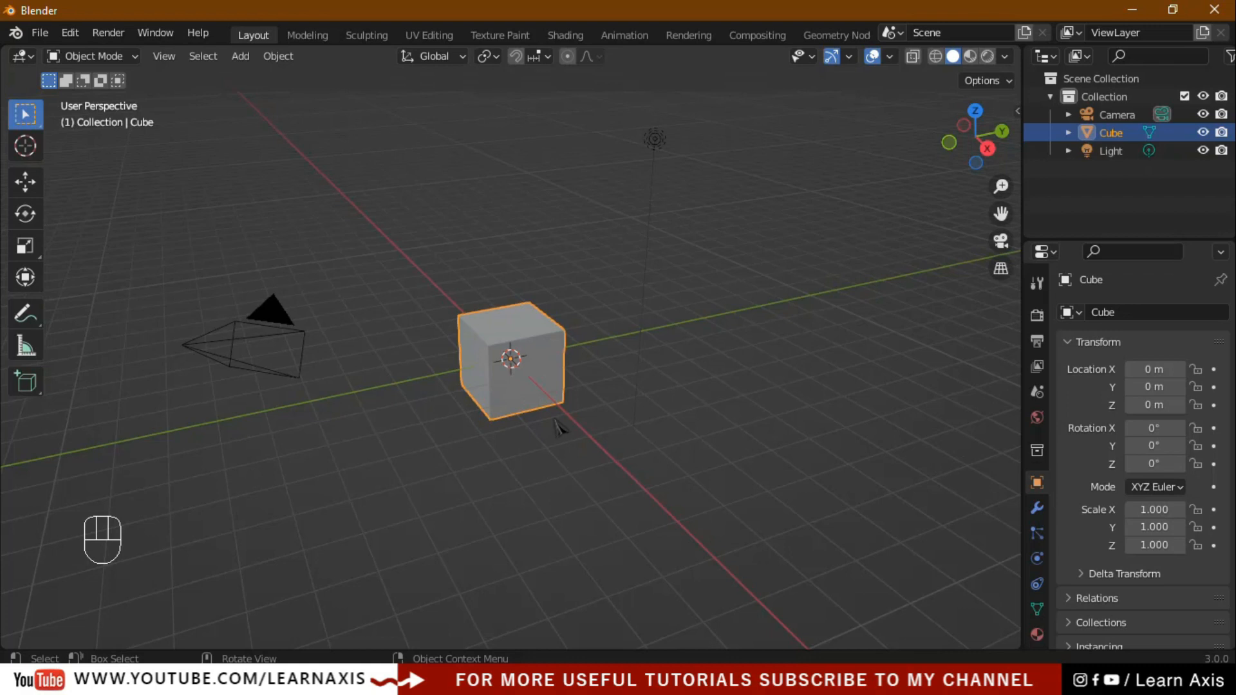
Open the cube in Edit Mode with edge selection active and nothing selected.
scroll(526, 410, up, 6)
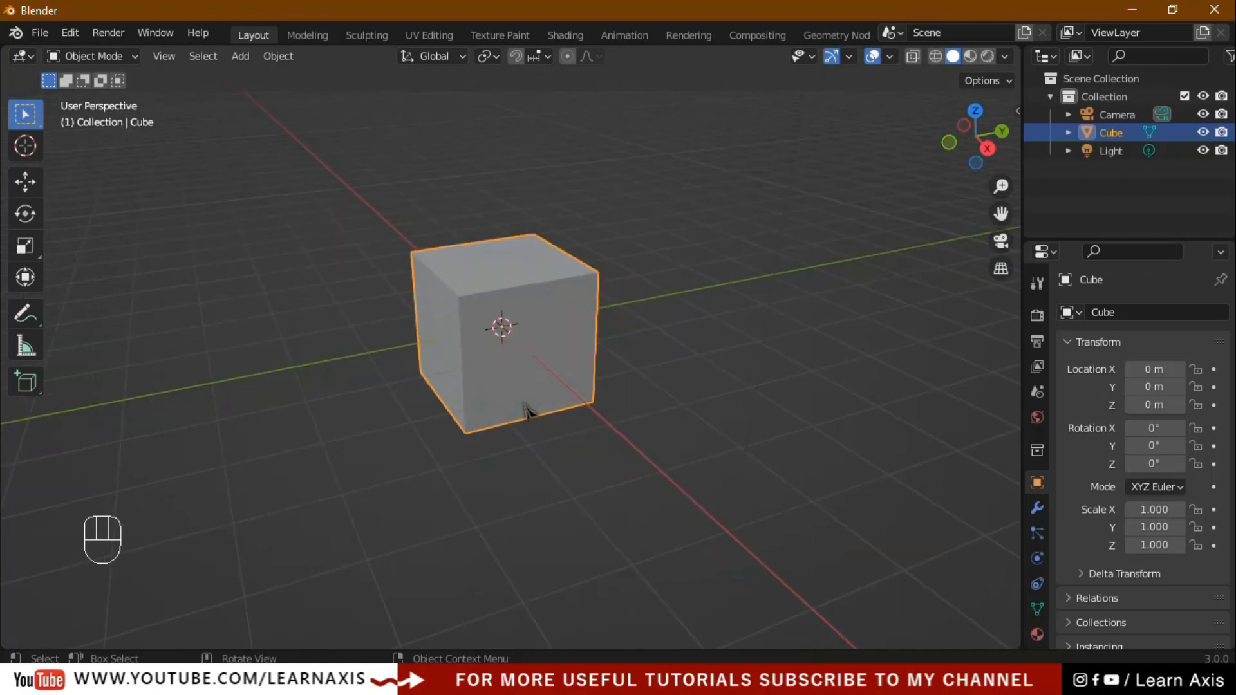
scroll(526, 410, down, 2)
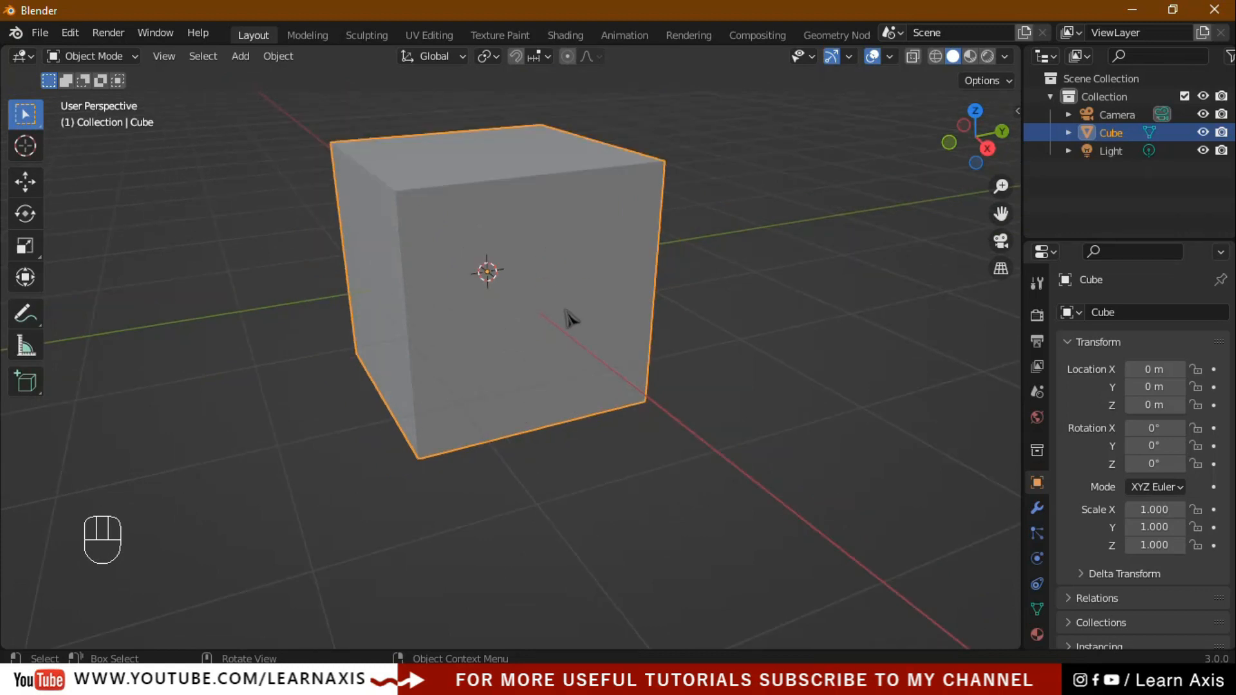
key(Tab)
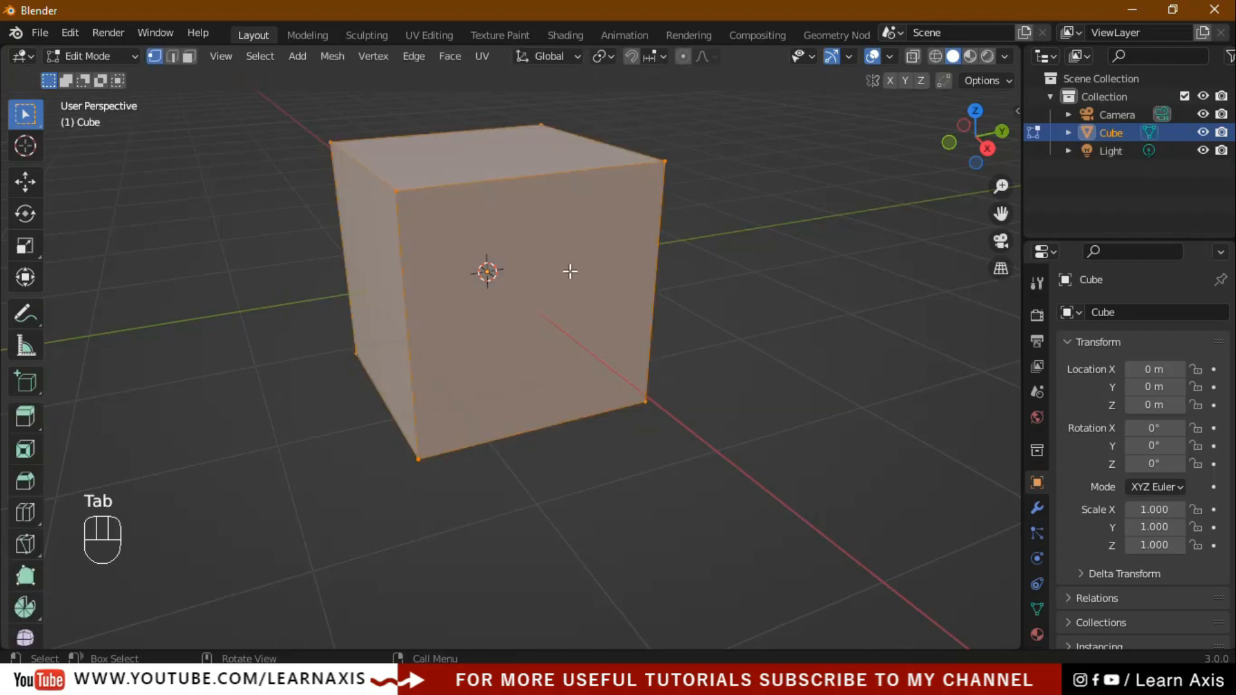
click(172, 57)
click(732, 359)
middle_drag(764, 339, 764, 337)
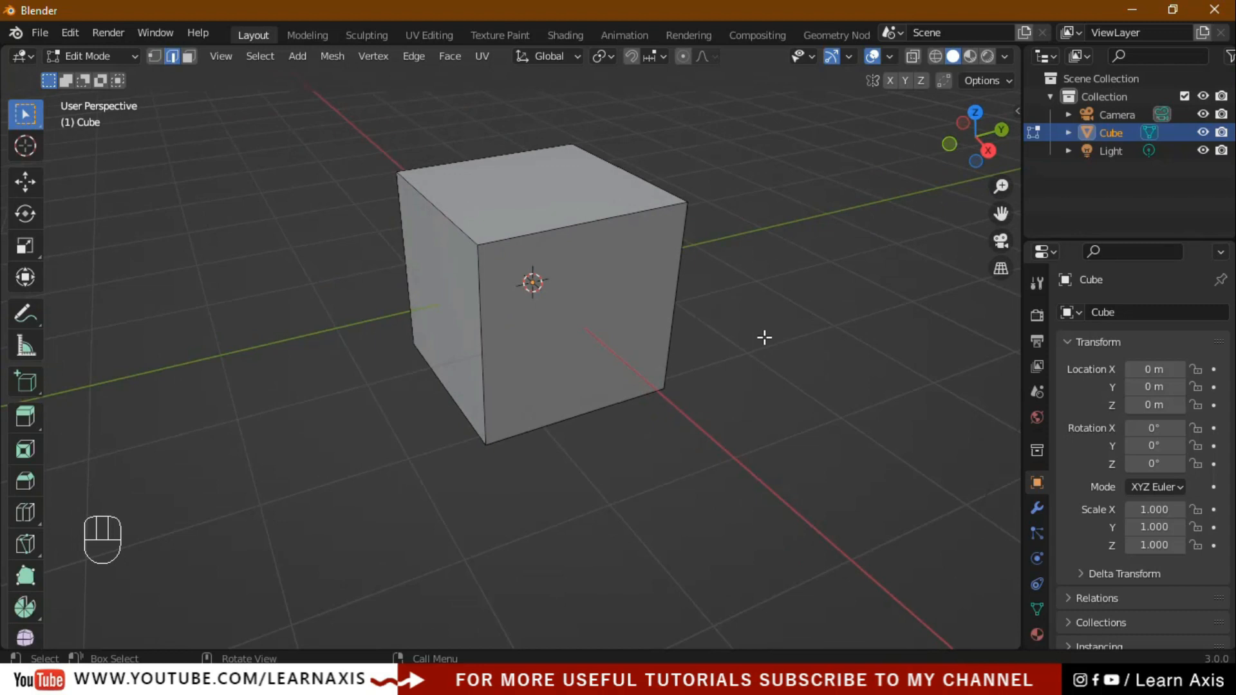
Add a single horizontal loop cut around the middle of the cube, and deselect it.
key(ctrl)
key(ctrl+r)
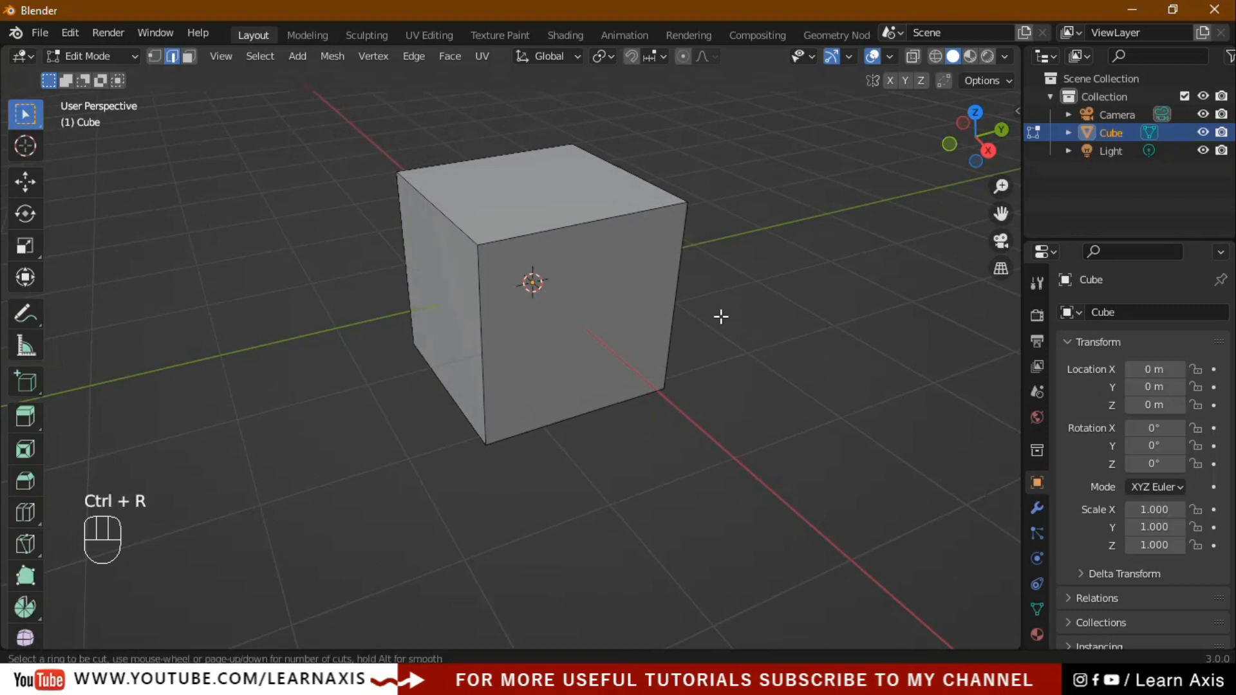
click(671, 310)
click(666, 311)
click(770, 463)
middle_drag(812, 423, 797, 378)
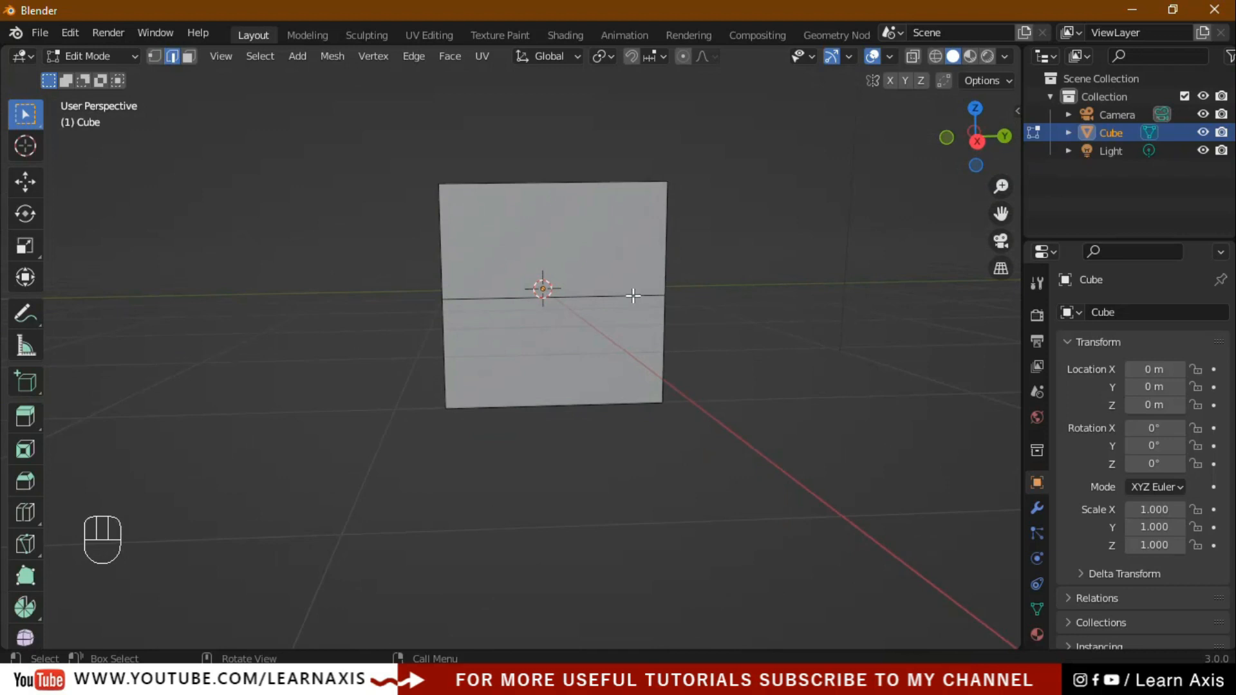
Examine how the loop divides the cube by selecting its front edge and alternately selecting the upper and lower front faces.
click(633, 296)
middle_drag(322, 412, 361, 442)
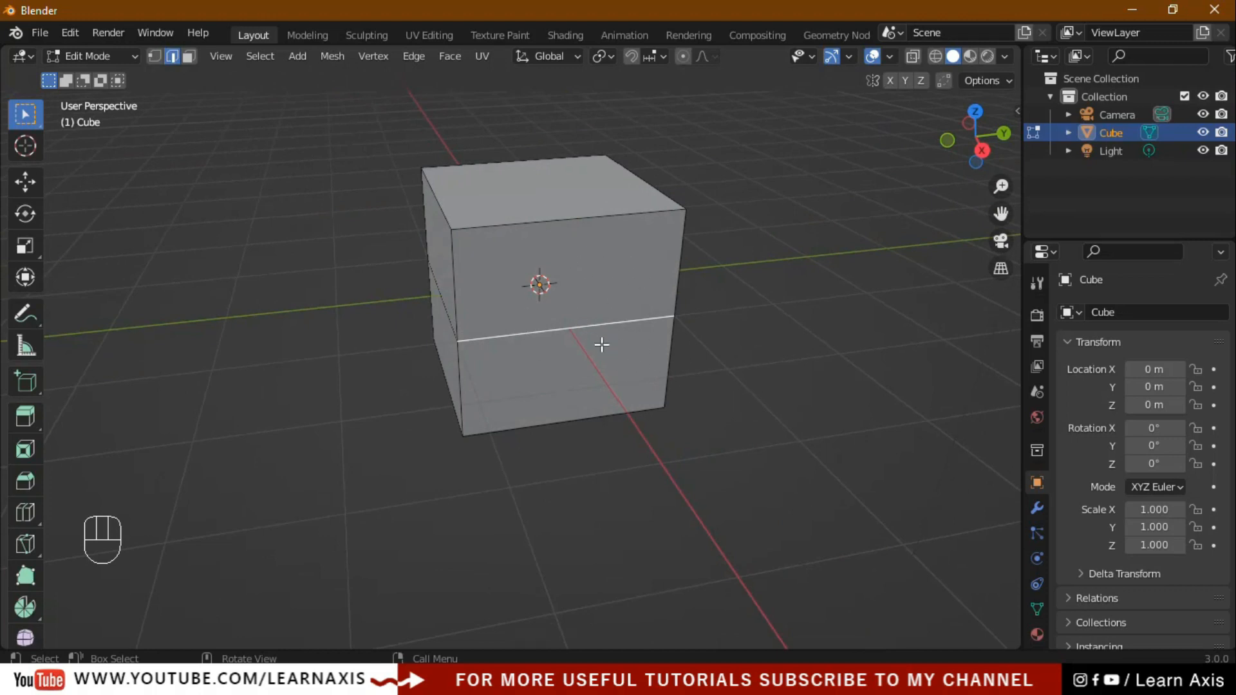
click(188, 56)
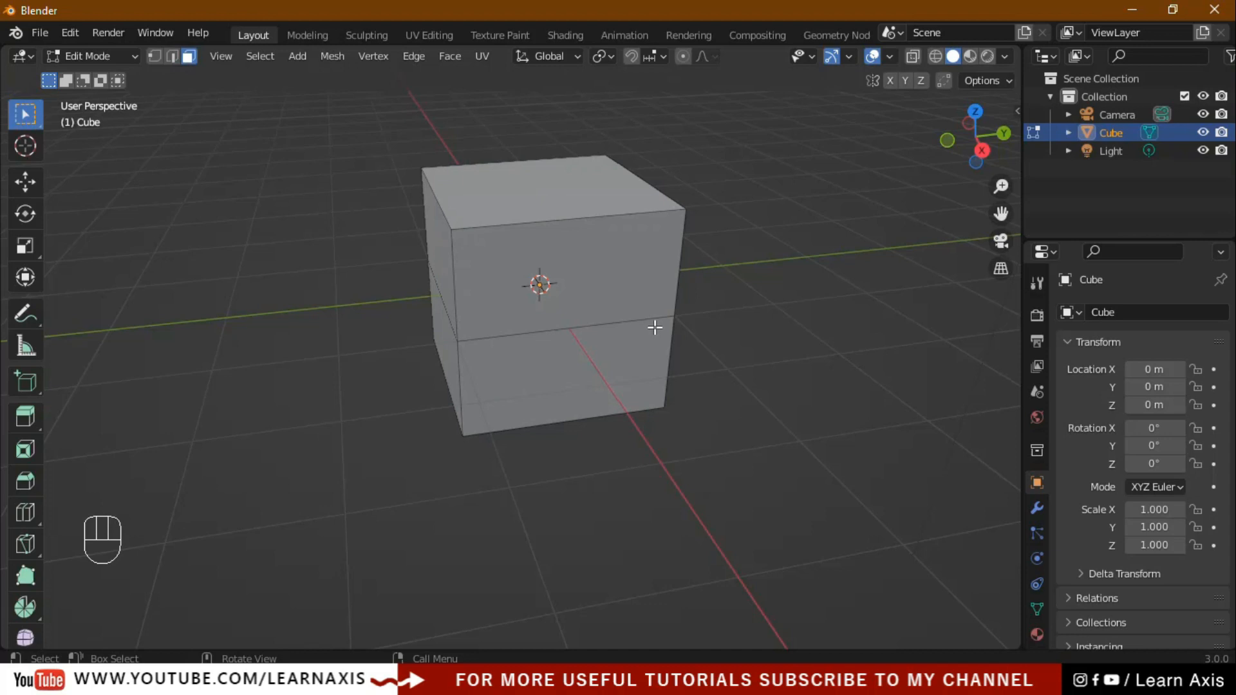
click(637, 293)
click(630, 371)
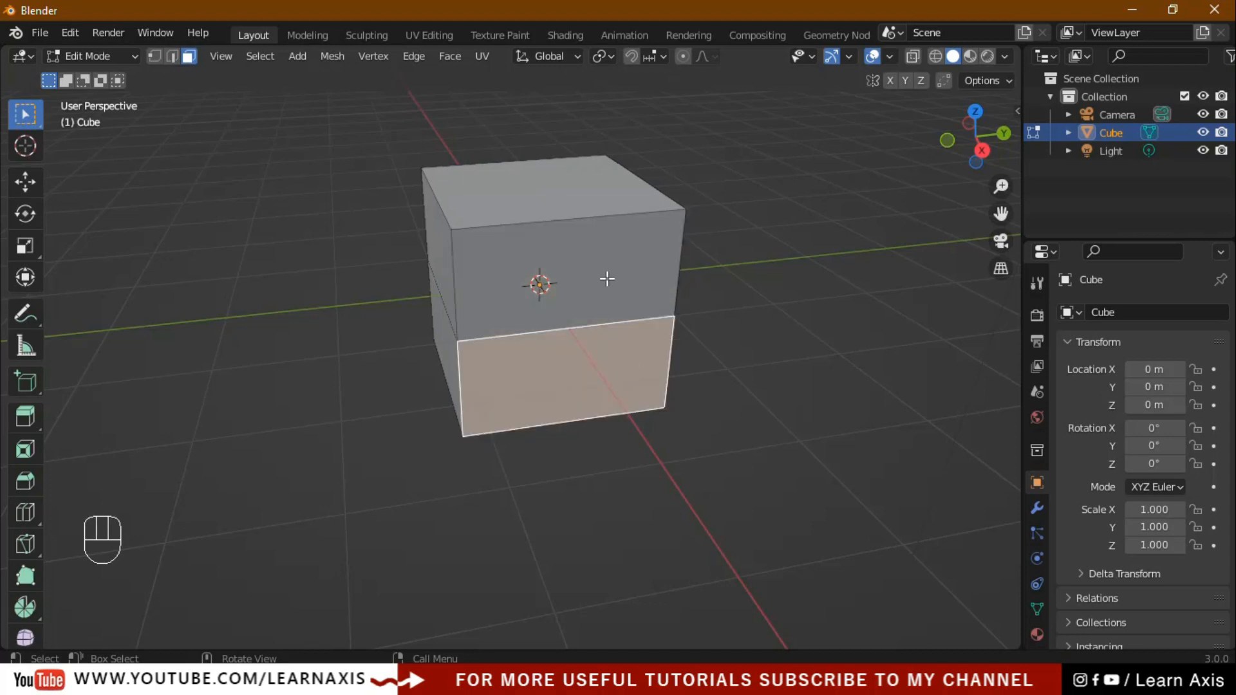
click(607, 278)
click(582, 360)
middle_drag(802, 417, 697, 348)
click(620, 277)
click(599, 343)
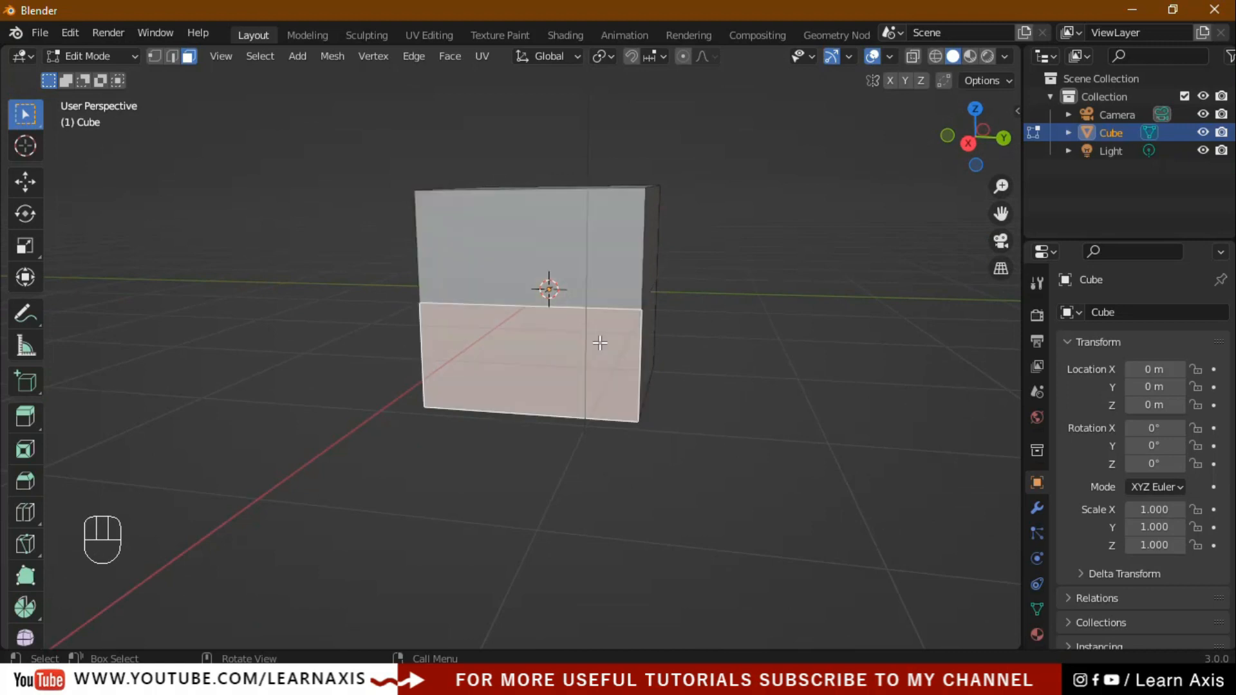
Try to delete the loop's horizontal edge on the cube's front side with Delete Edges, and undo the deletion.
click(171, 56)
click(560, 481)
middle_drag(653, 494, 692, 507)
scroll(610, 434, up, 2)
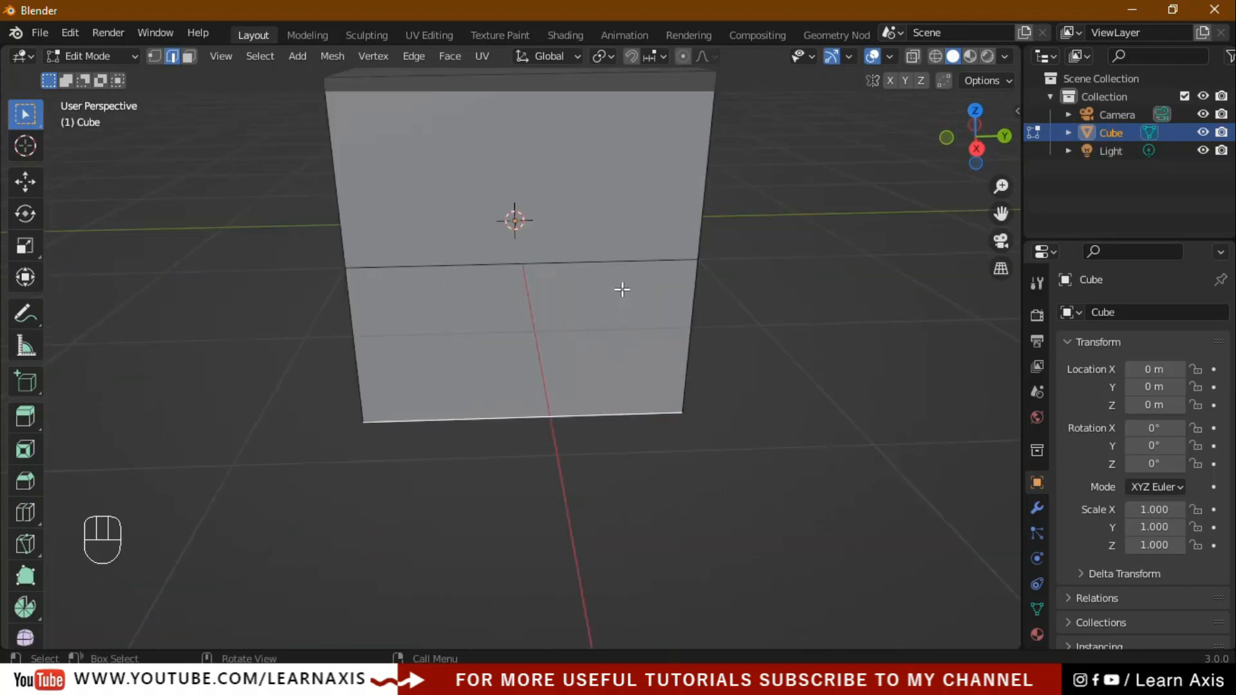
click(615, 260)
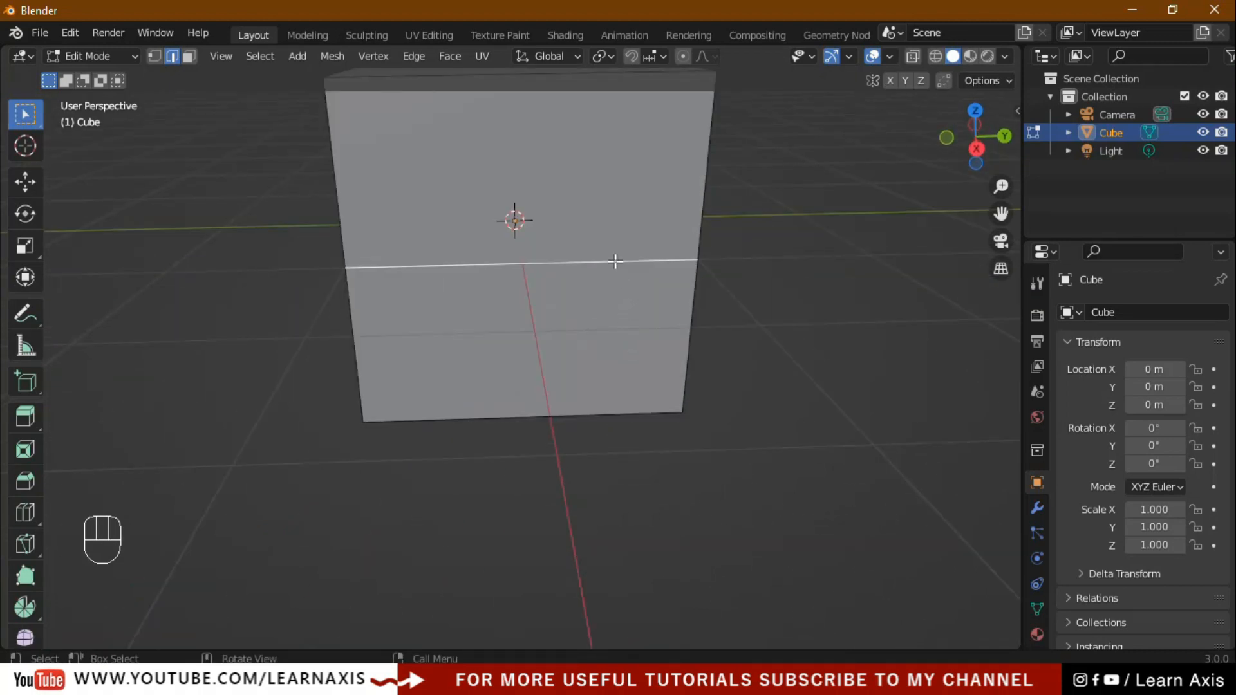
right_click(393, 265)
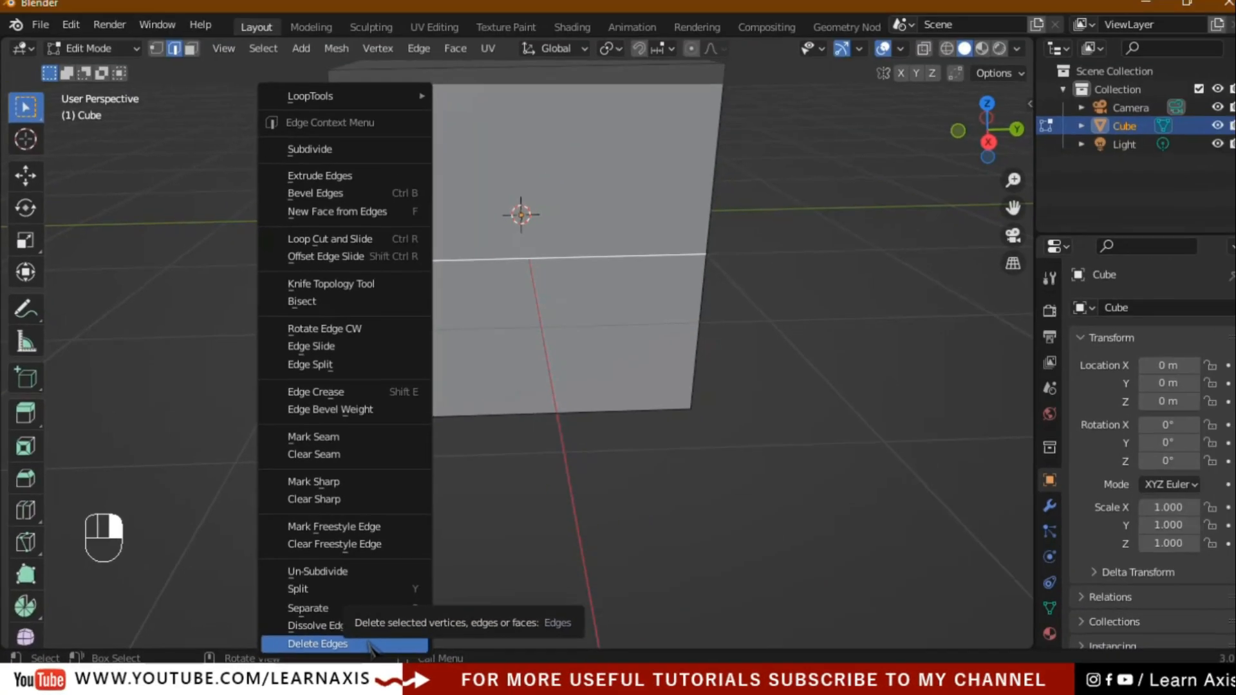
click(347, 644)
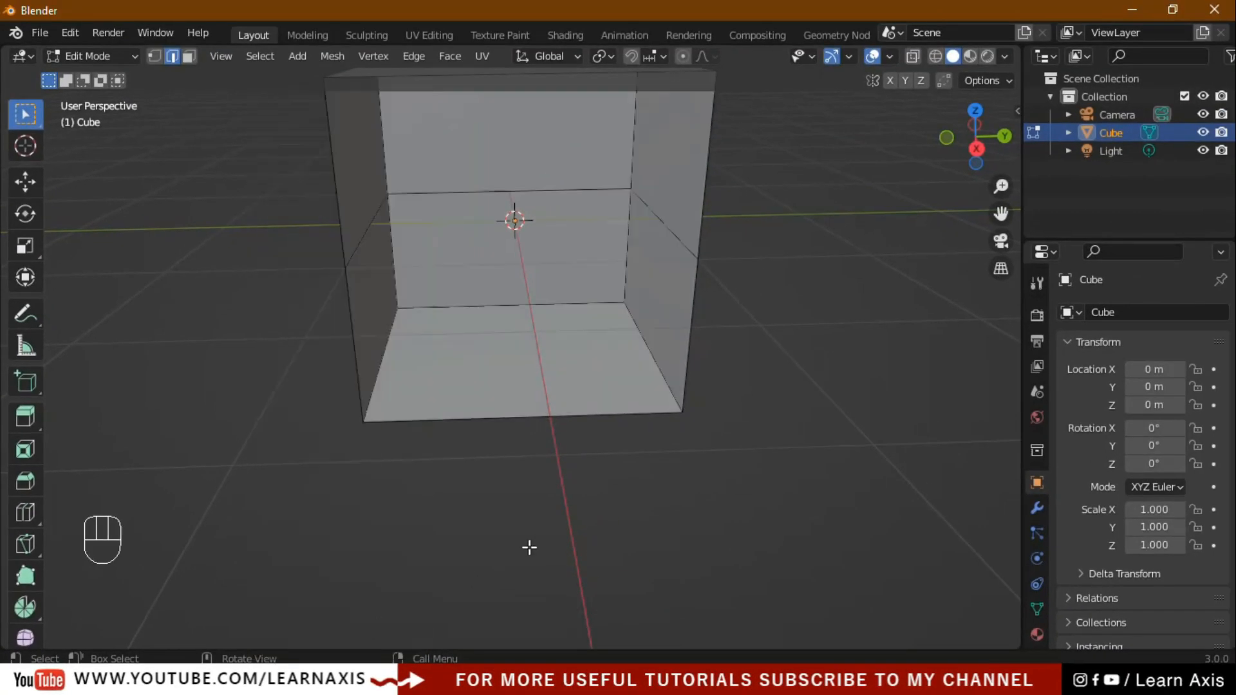
middle_drag(551, 517, 427, 480)
key(ctrl+z)
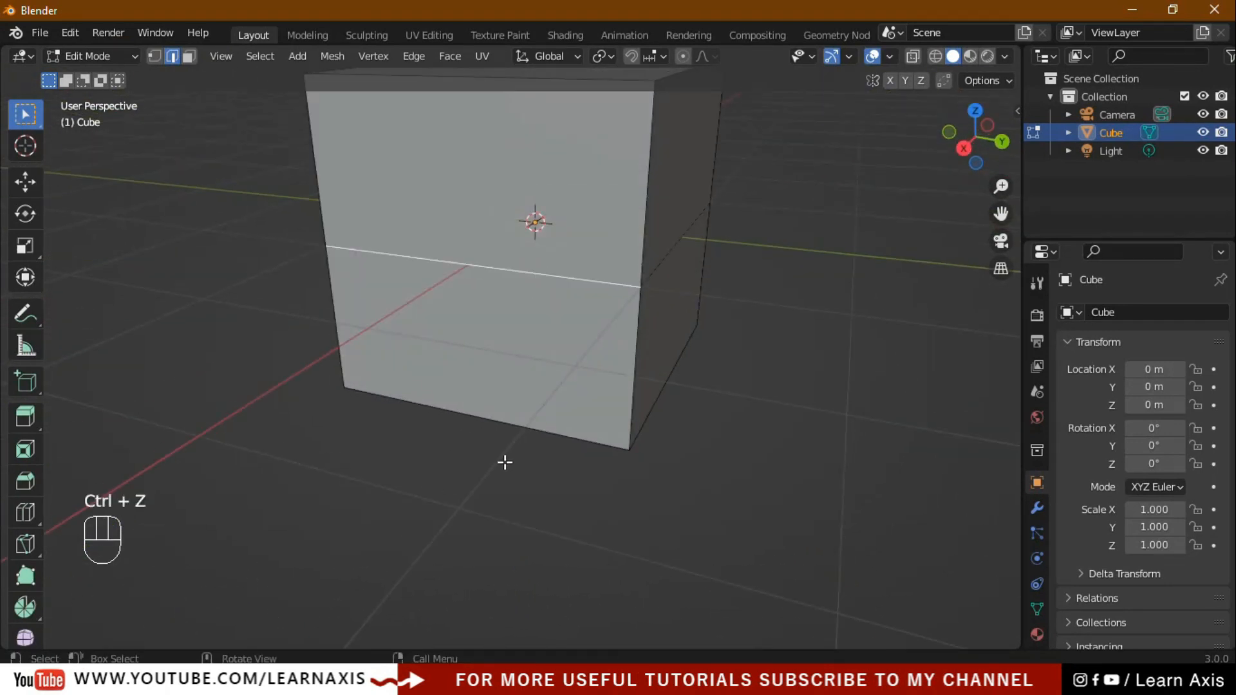
Remove the loop's horizontal edge on the cube's front side with Dissolve Edges, keeping the surface intact.
right_click(480, 265)
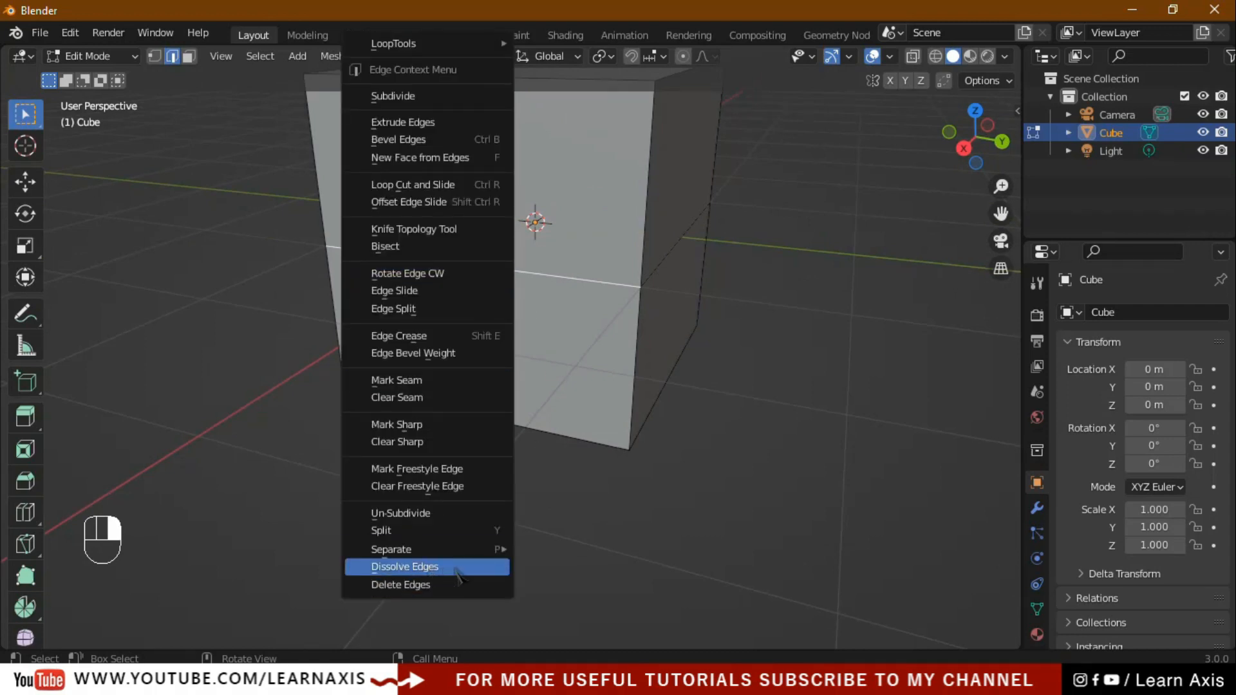
click(459, 573)
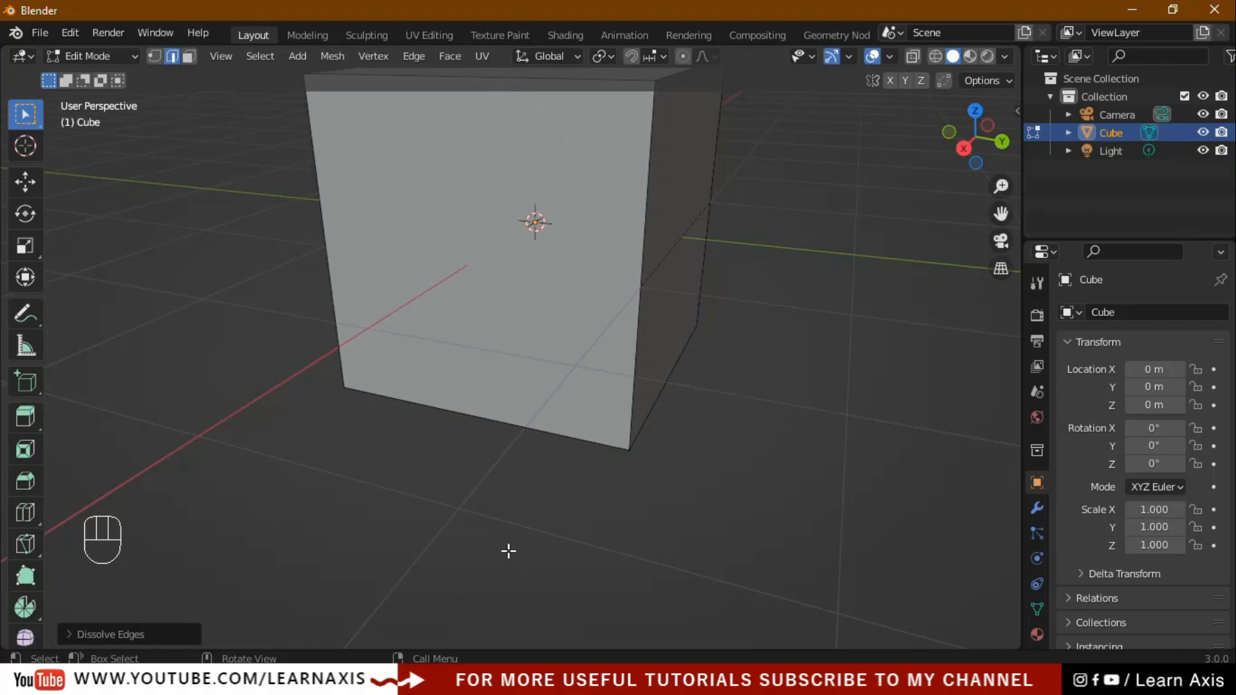
middle_drag(508, 551, 537, 360)
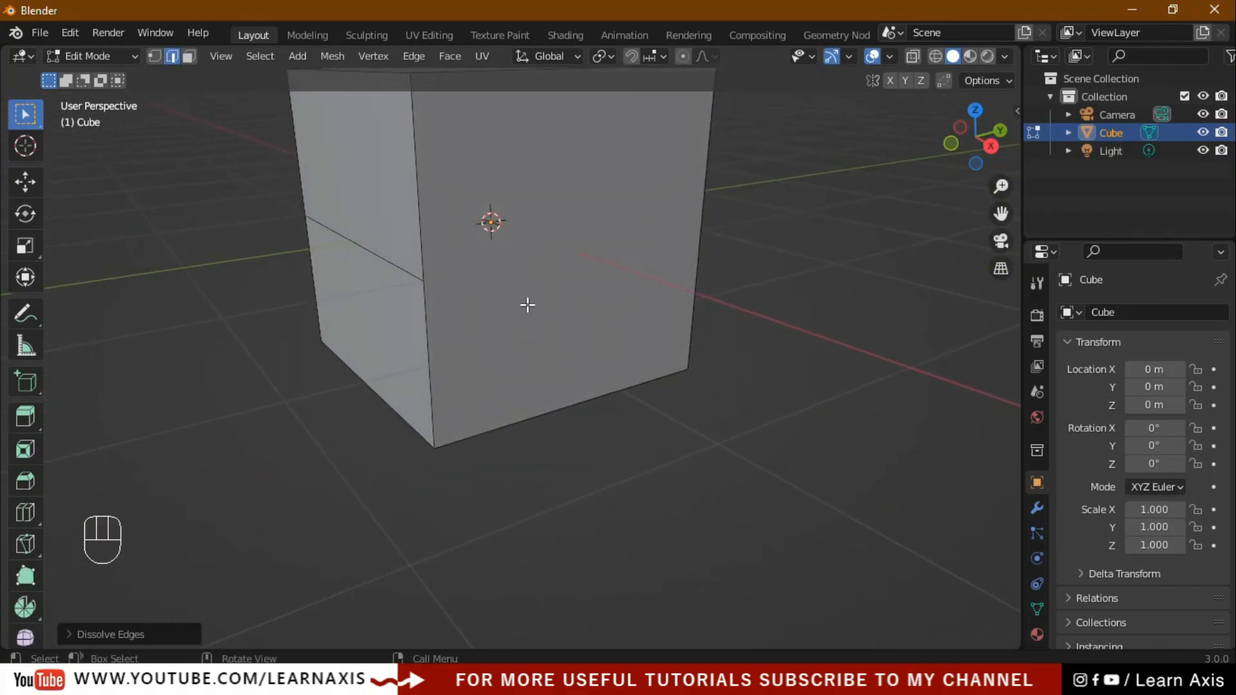
scroll(567, 265, down, 3)
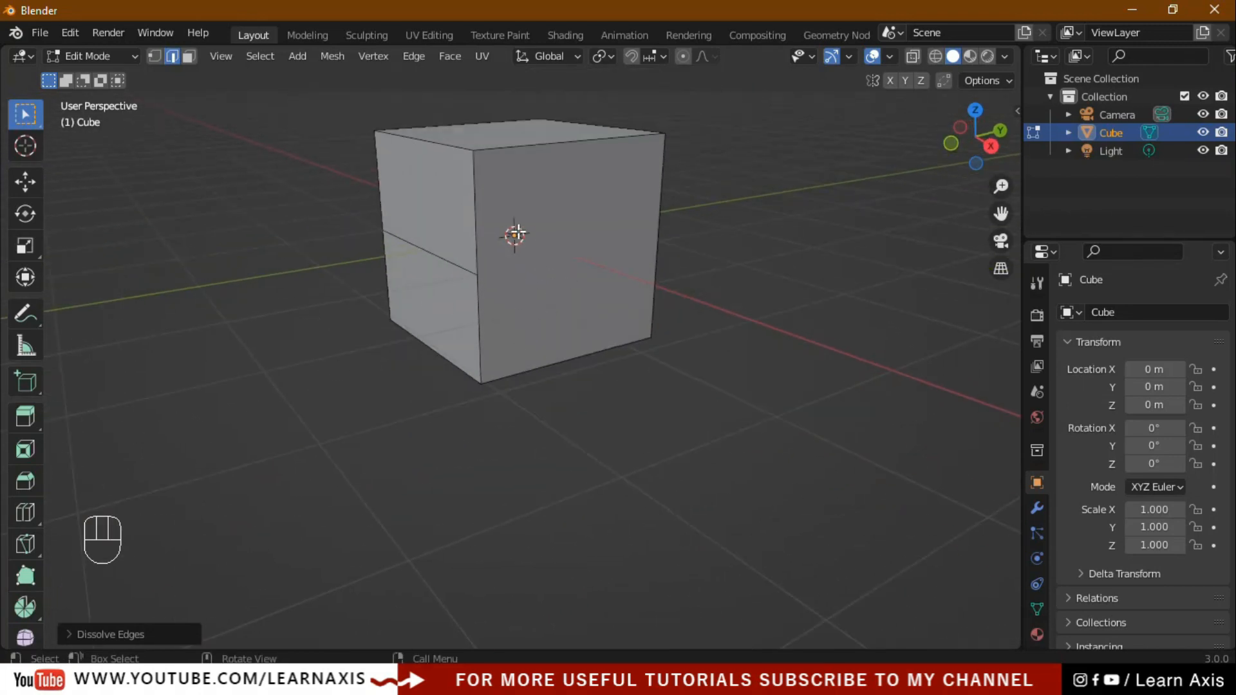
Extrude the cube's undivided front face outward along its normal by roughly the cube's own length.
click(189, 56)
click(598, 278)
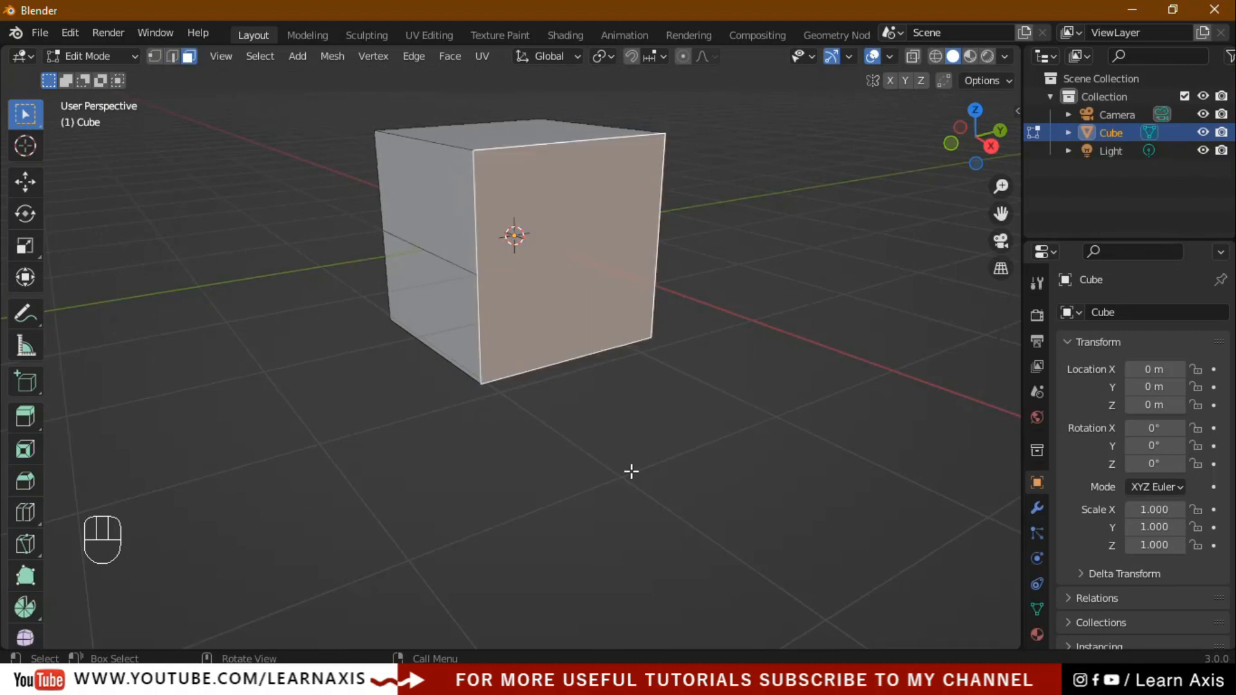
middle_drag(631, 471, 695, 438)
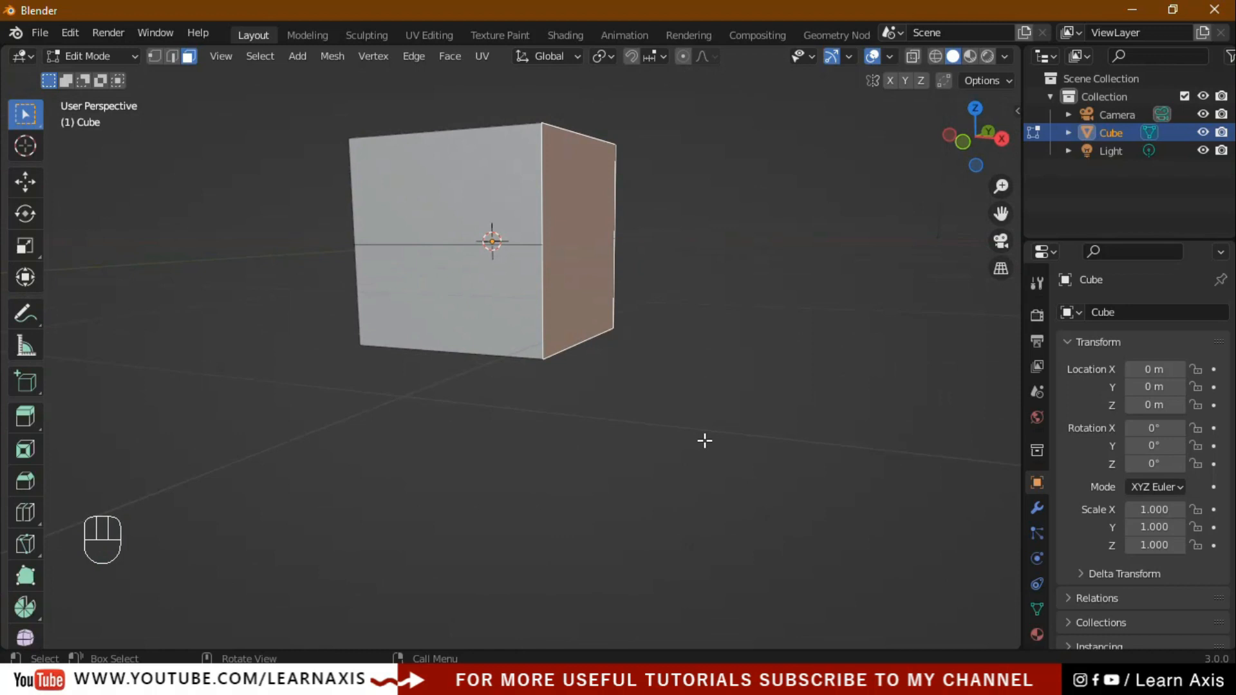
key(e)
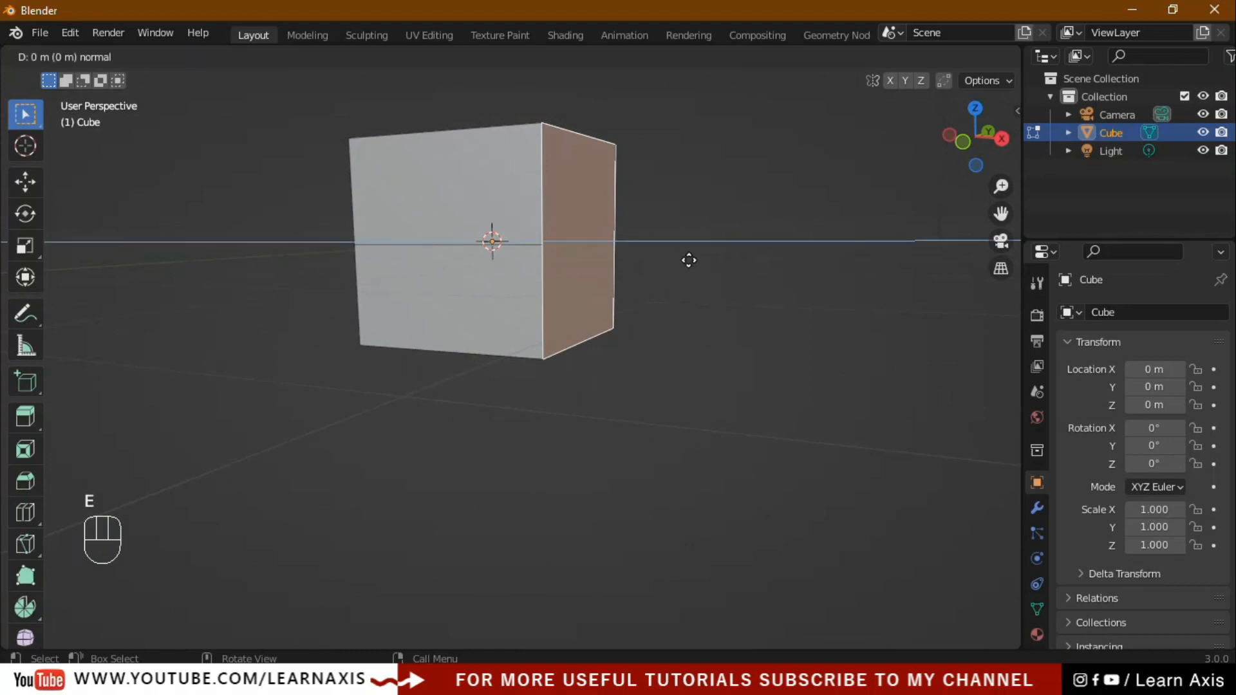
click(839, 315)
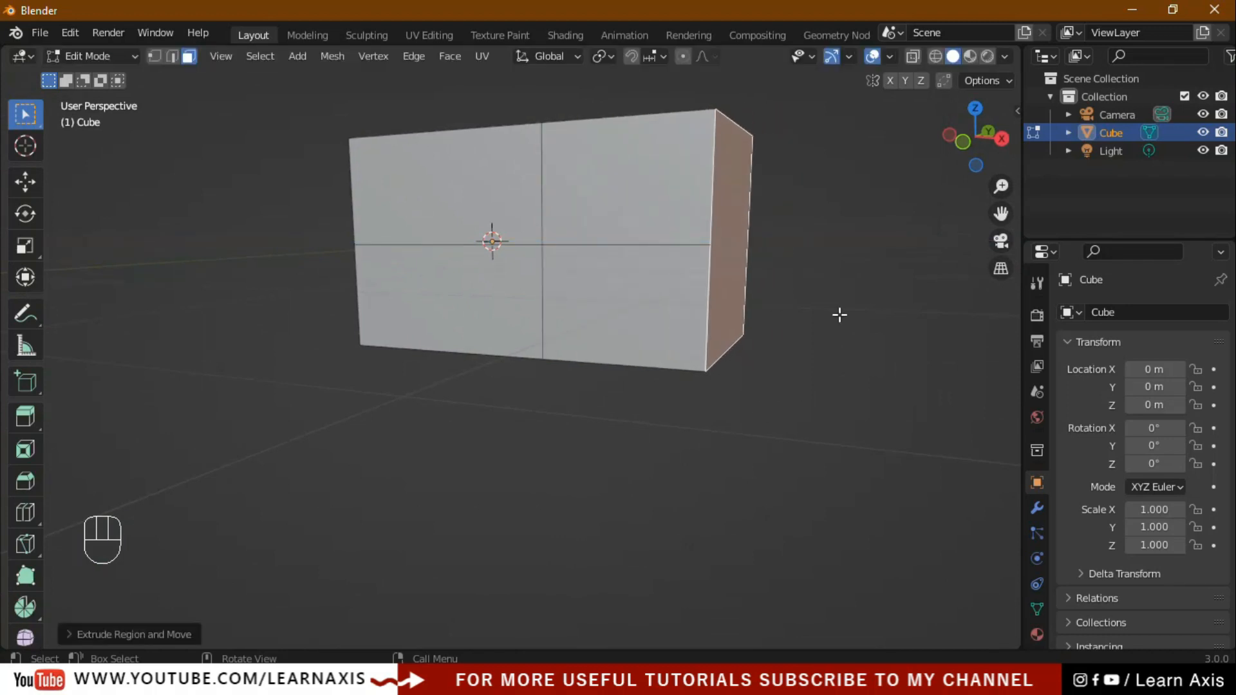
middle_drag(861, 457, 547, 468)
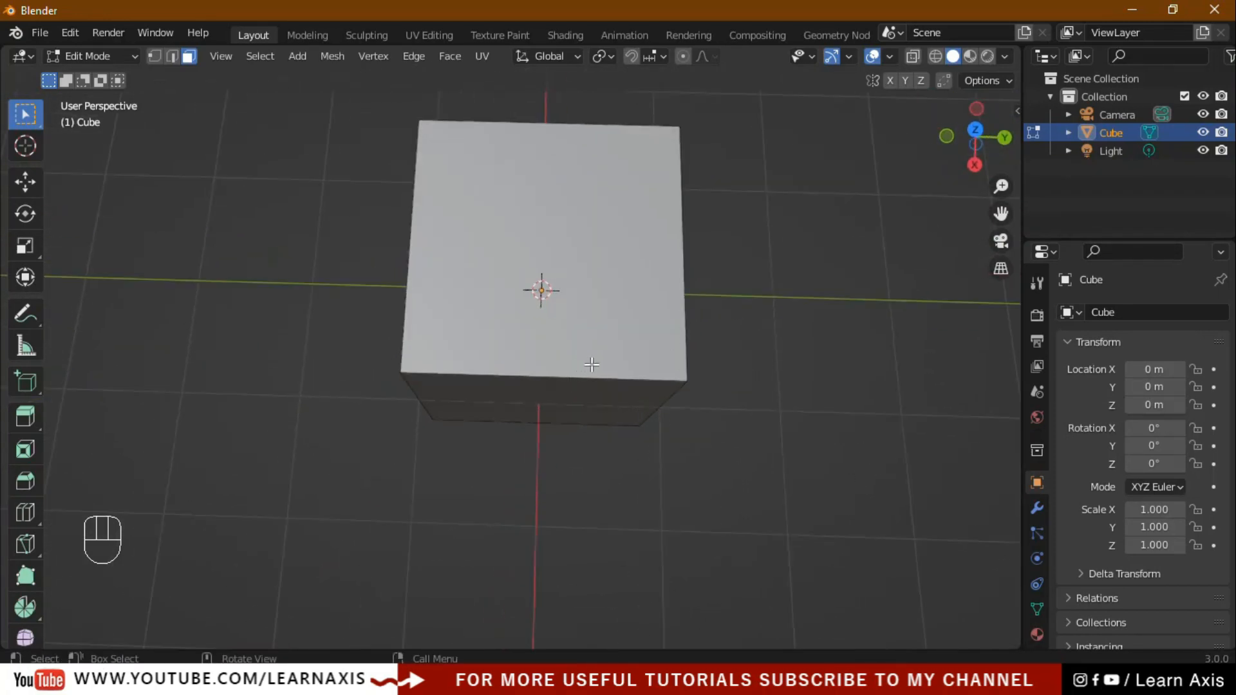
Return the cube to Object Mode and delete it from the scene.
scroll(591, 364, down, 3)
middle_drag(714, 464, 718, 417)
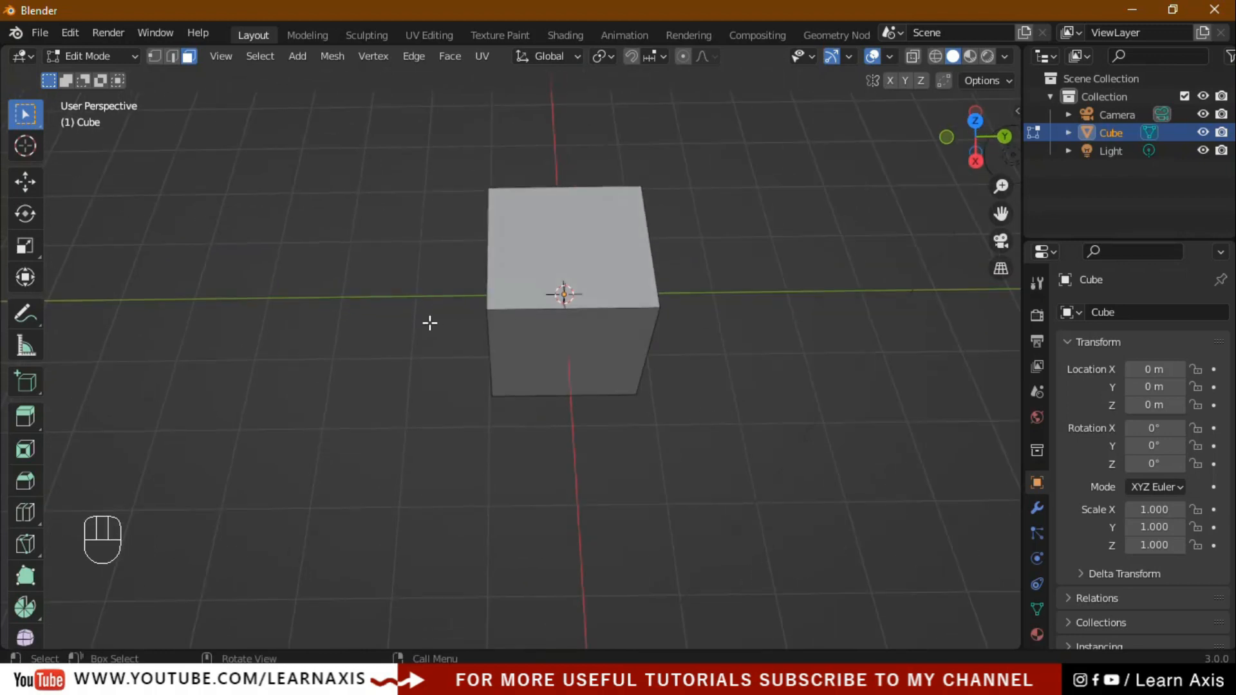
key(Tab)
key(x)
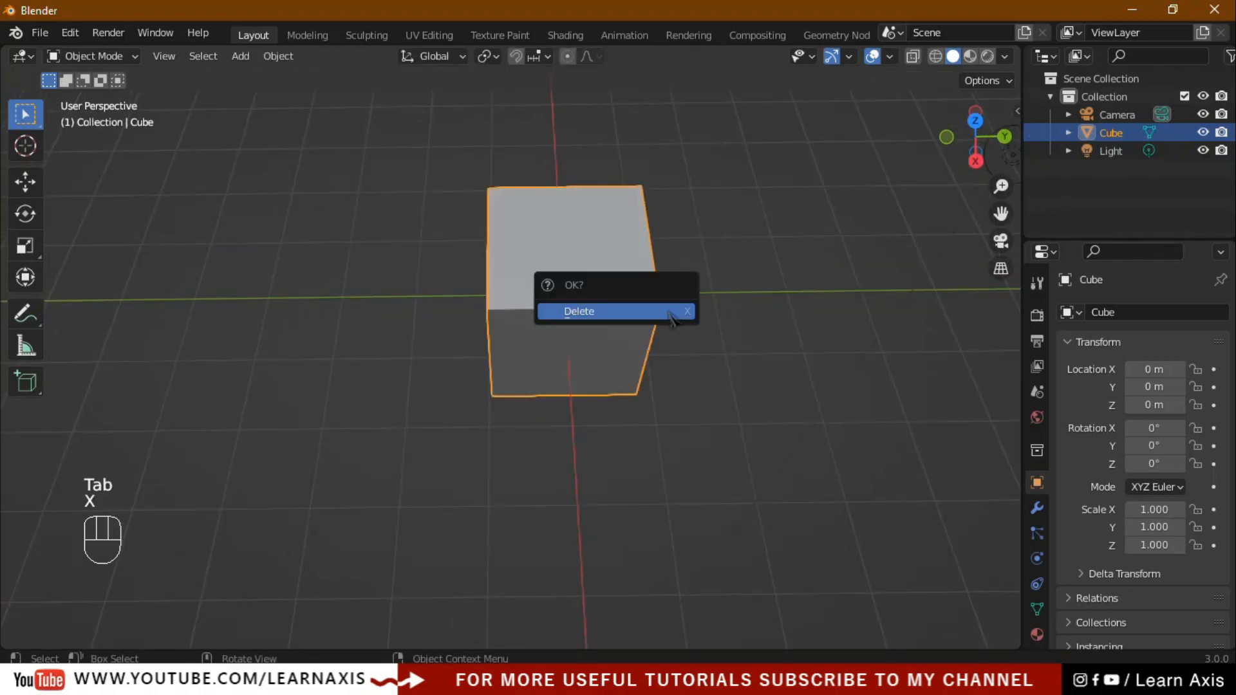
click(663, 313)
Add a new Cube mesh and scale it along the Y axis to about 1.729.
scroll(664, 371, down, 1)
scroll(663, 372, up, 1)
mouse_move(669, 360)
middle_down()
mouse_move(656, 361)
mouse_move(664, 356)
middle_up()
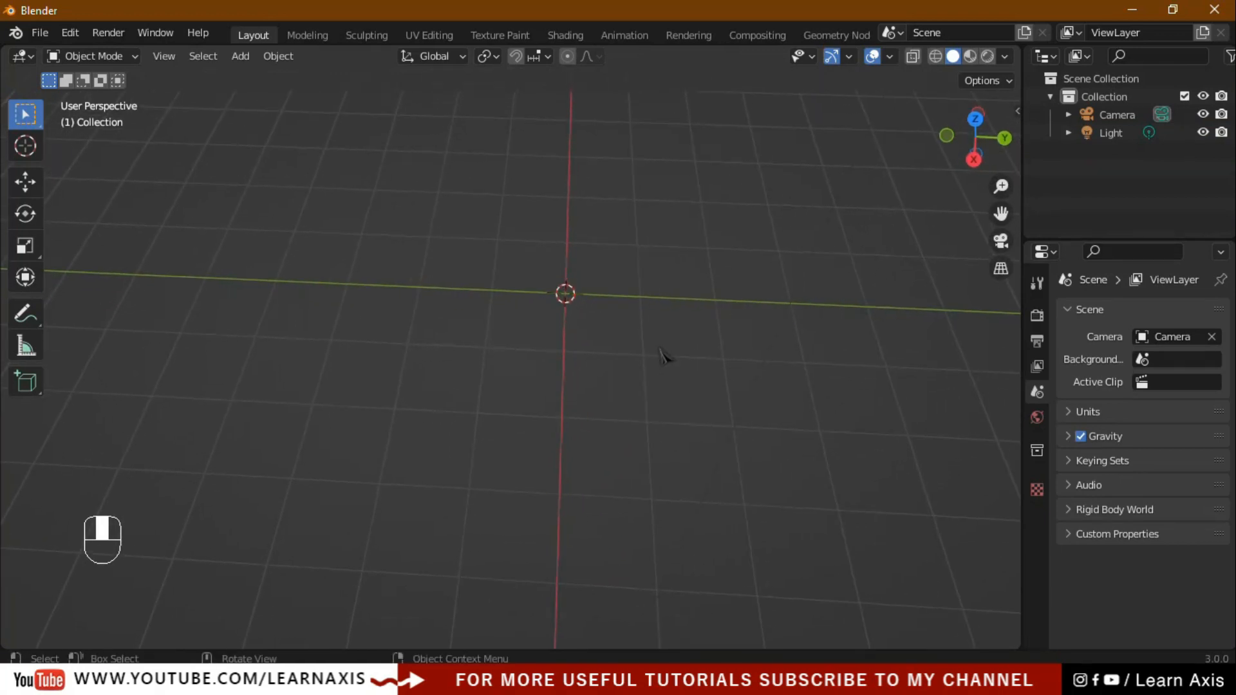
key(shift+a)
mouse_move(665, 301)
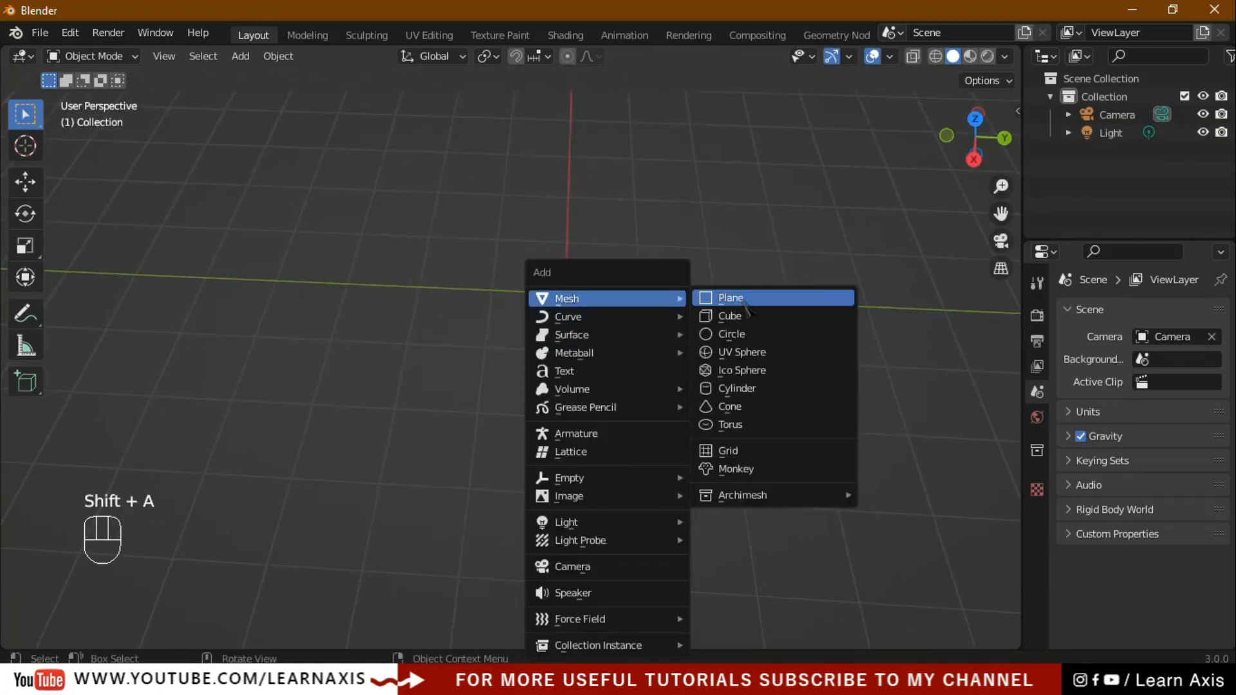
click(734, 317)
middle_drag(742, 390, 742, 379)
key(s)
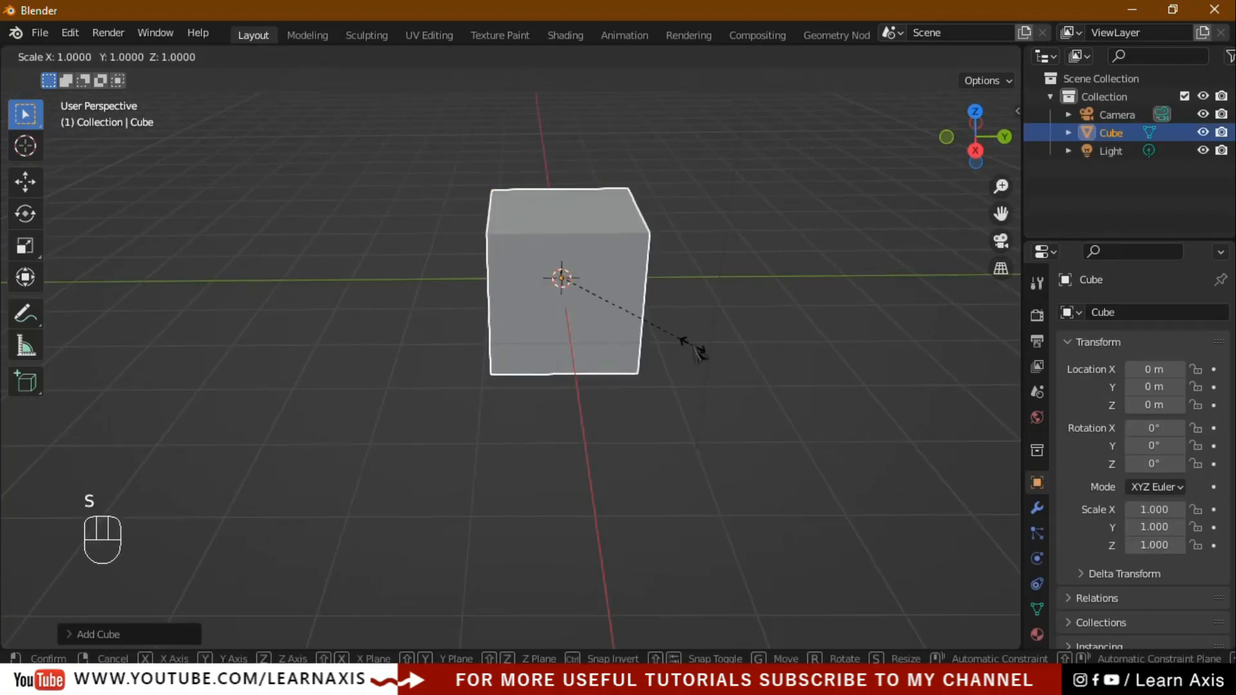
key(y)
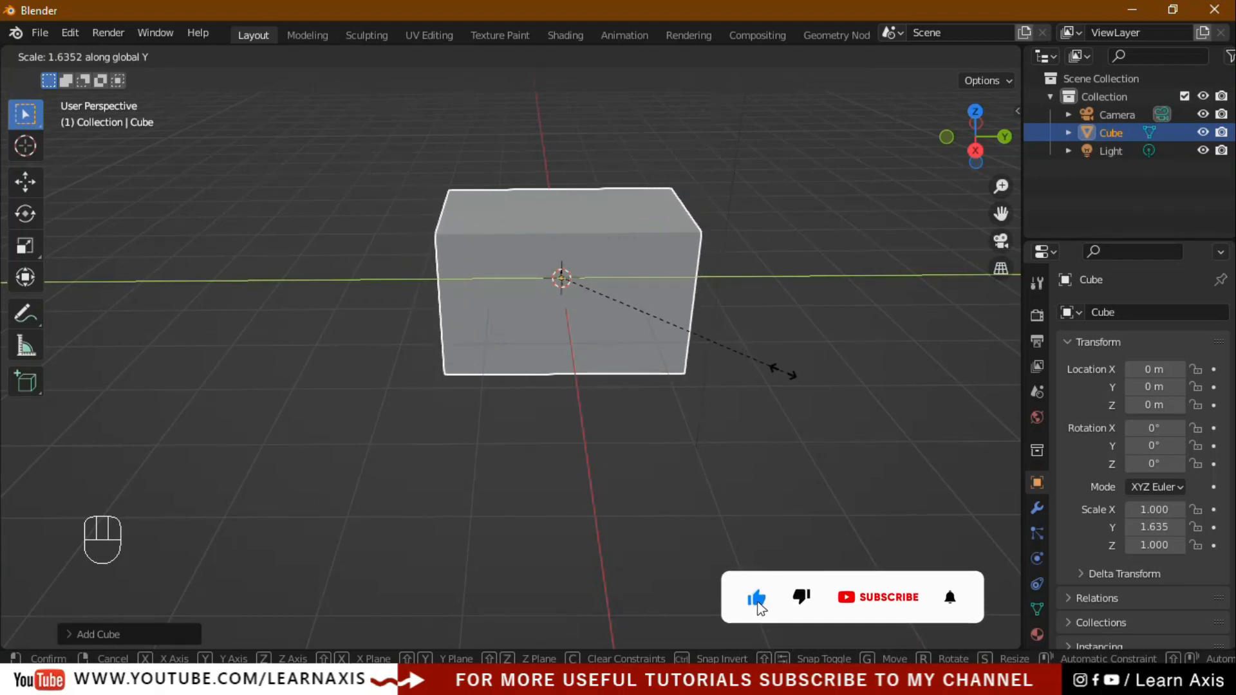
click(796, 376)
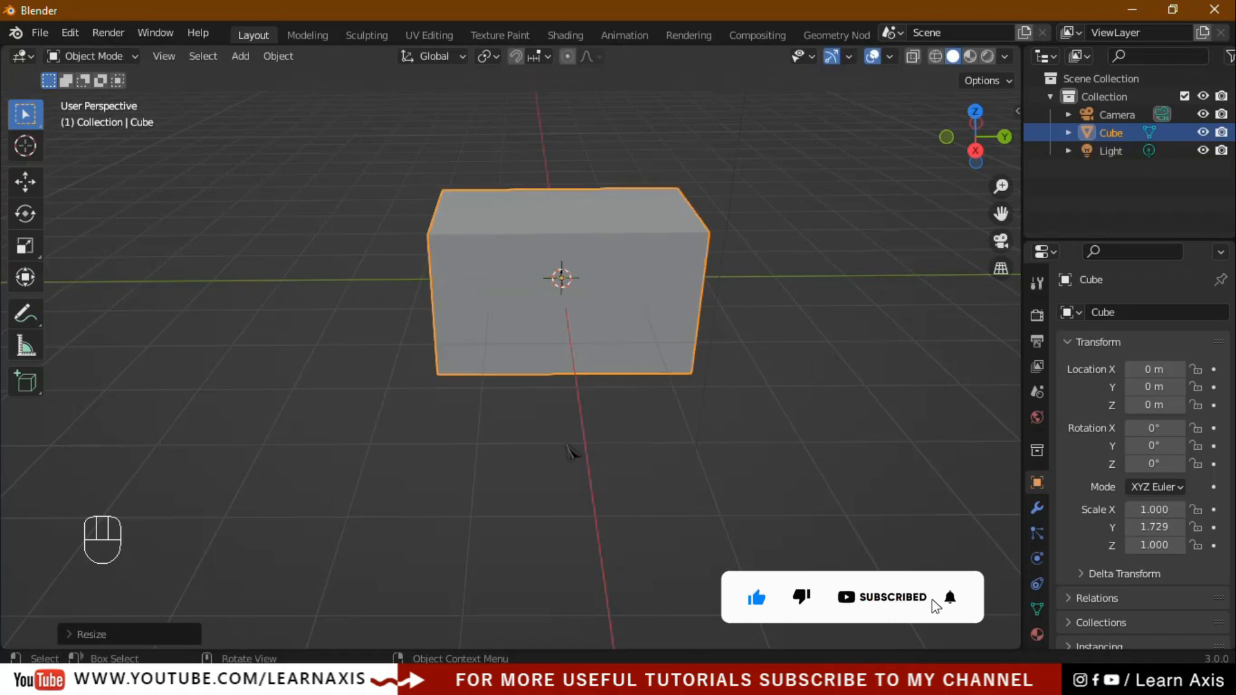
Open the stretched cube in Edit Mode with edge selection active and nothing selected.
click(572, 453)
middle_drag(571, 428, 771, 470)
click(545, 311)
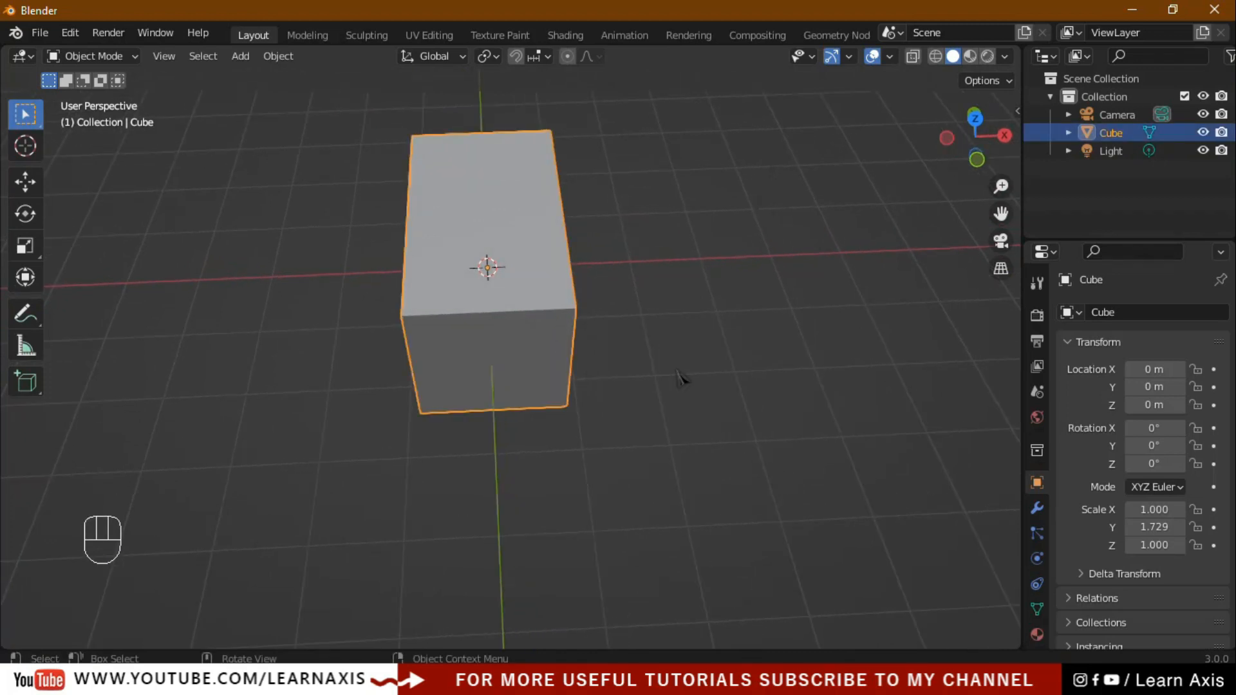
key(Tab)
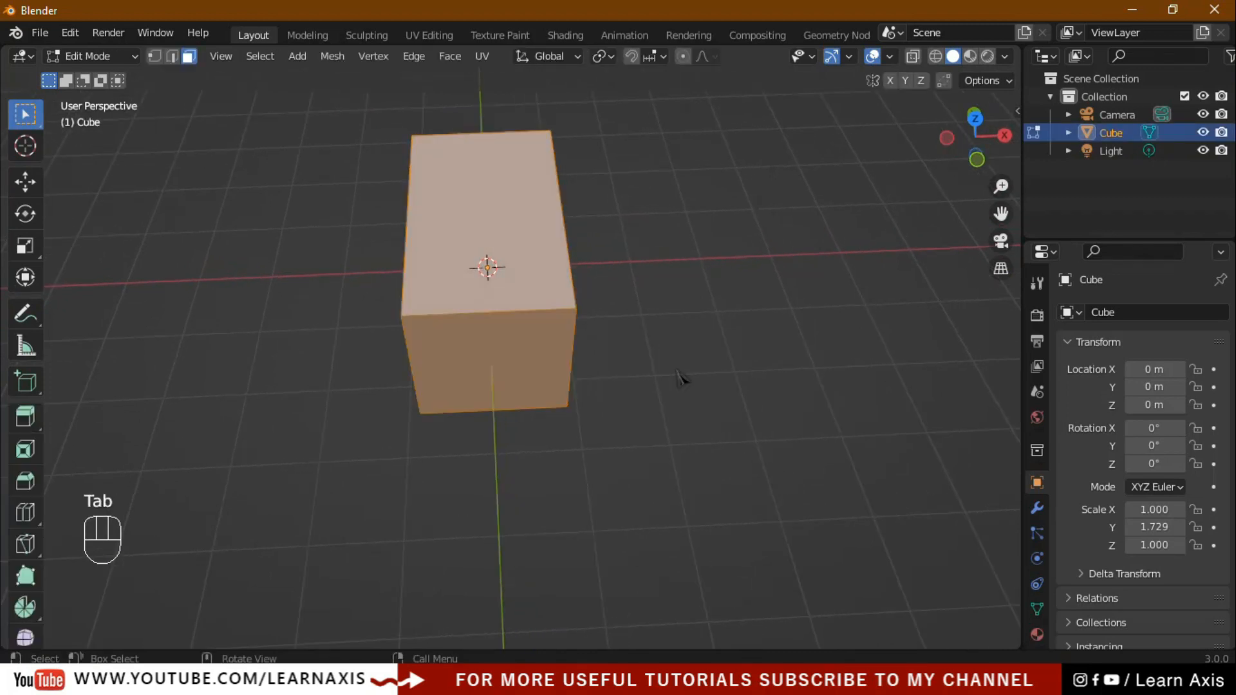
click(177, 60)
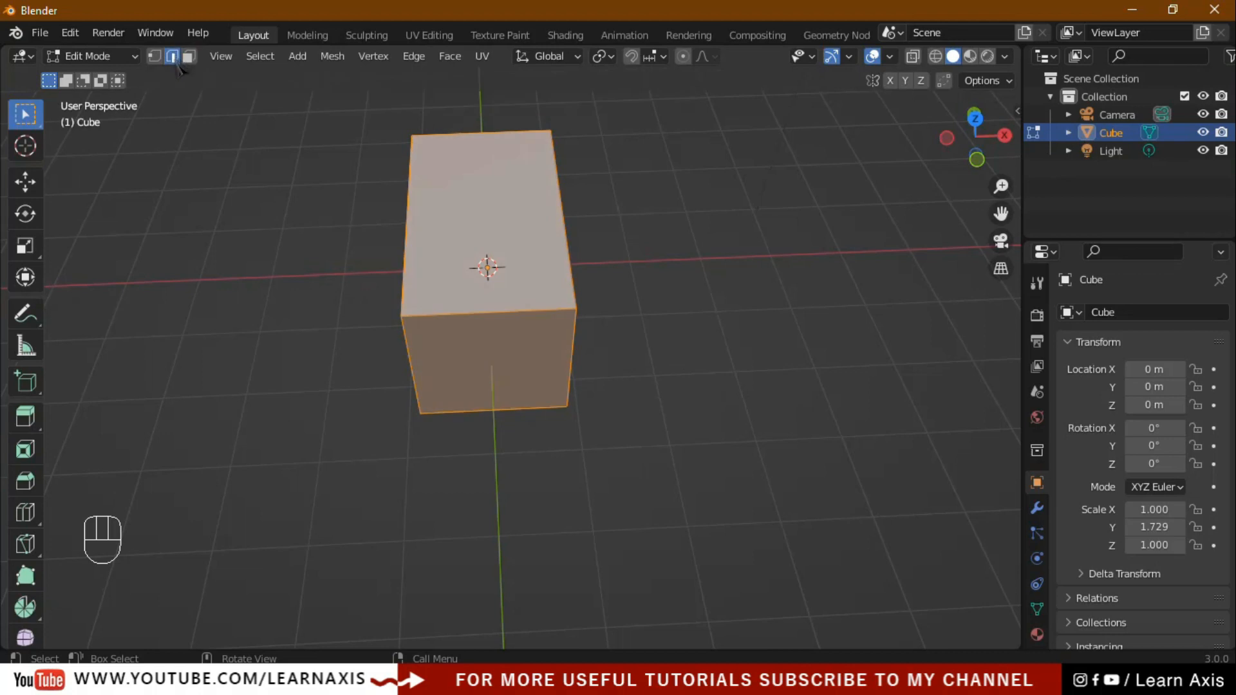
click(645, 262)
Add one centred loop cut running lengthwise along the stretched cube, splitting its top and front faces in half.
middle_drag(668, 268, 669, 291)
key(ctrl+r)
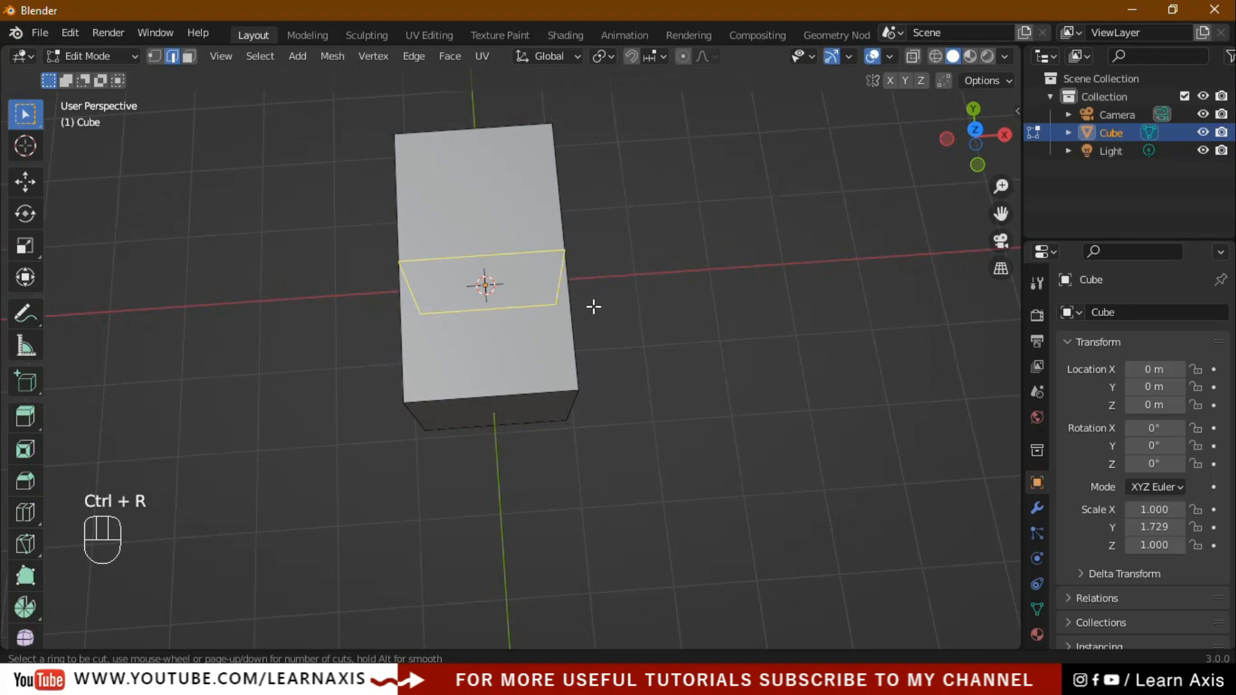
click(507, 382)
right_click(507, 382)
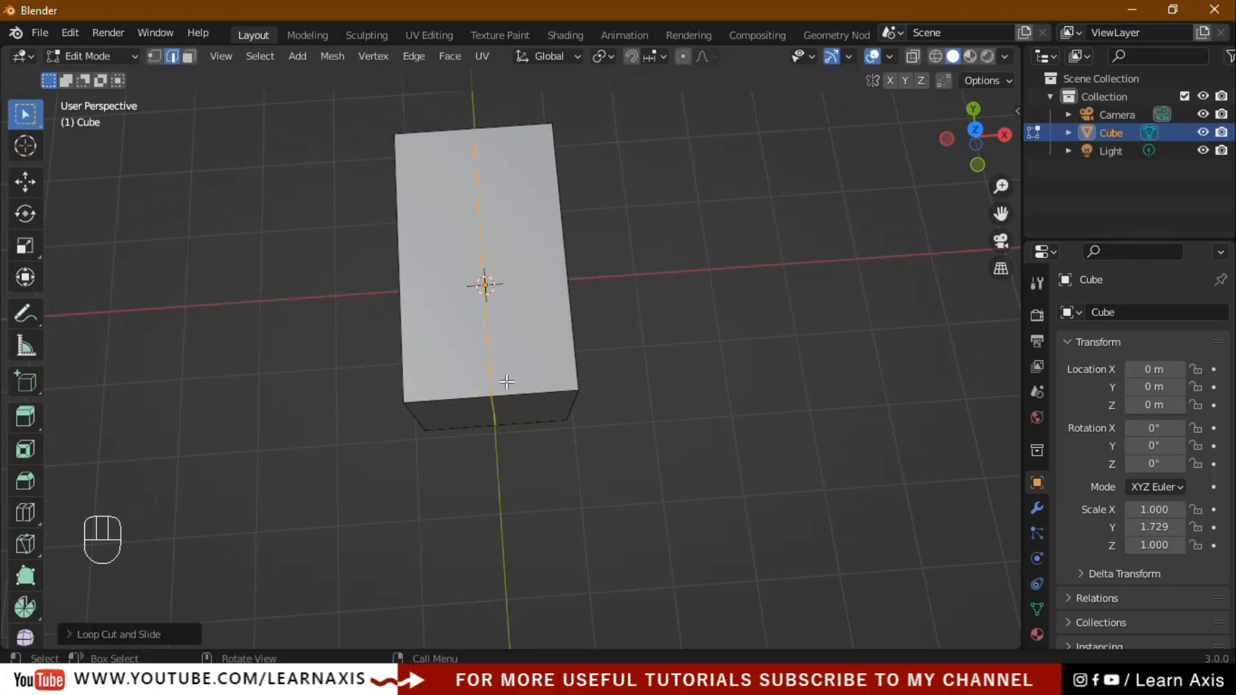
click(717, 509)
Raise the top face's centre edge along Z by about 0.71 m to form a gabled roof ridge, and clear the selection.
middle_drag(732, 373, 645, 228)
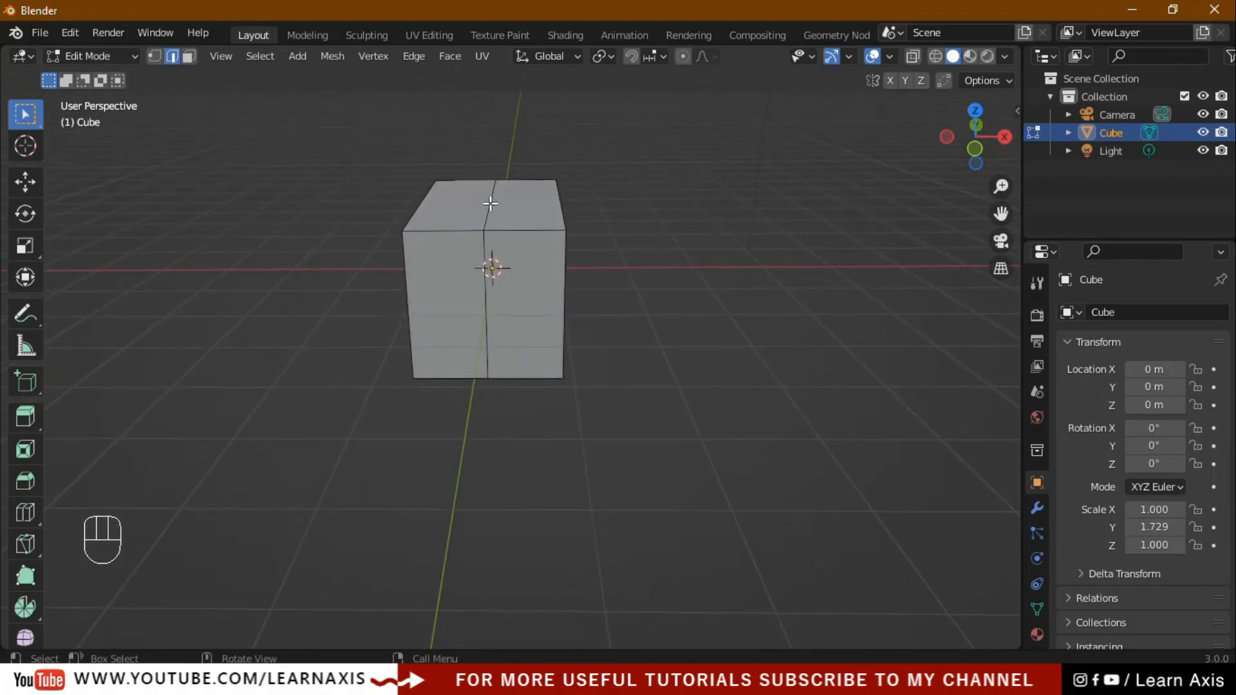
middle_drag(633, 384, 639, 368)
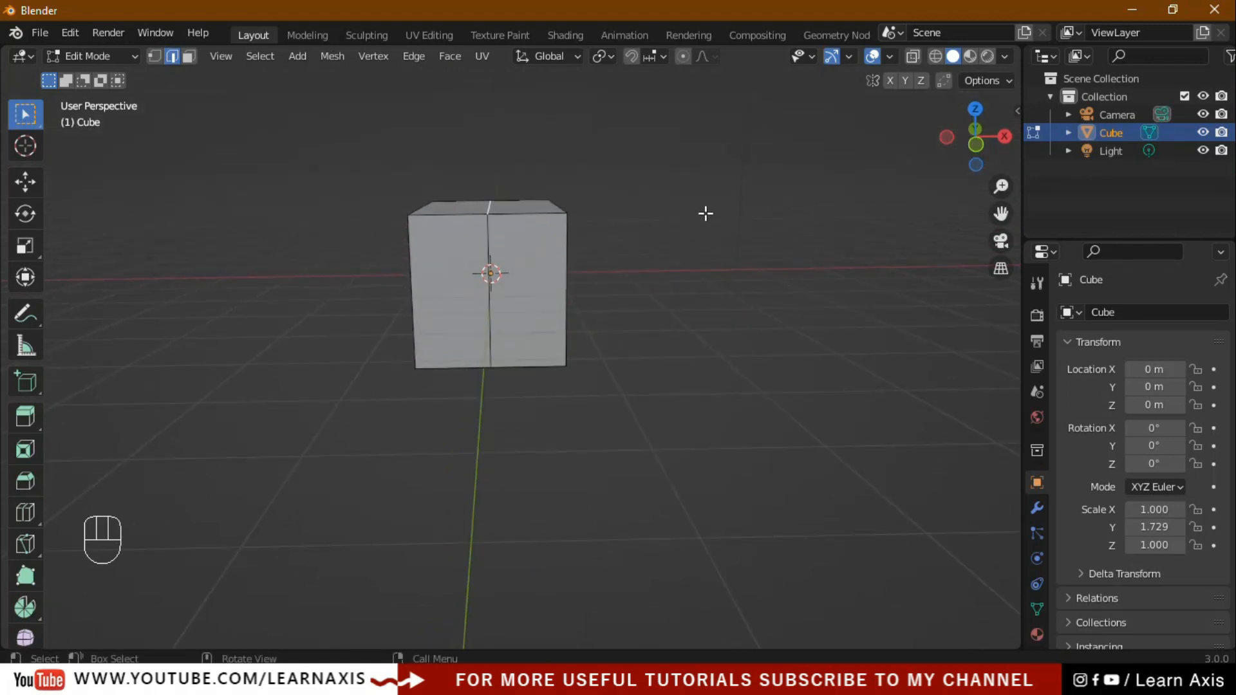
shift+middle_drag(685, 195, 684, 302)
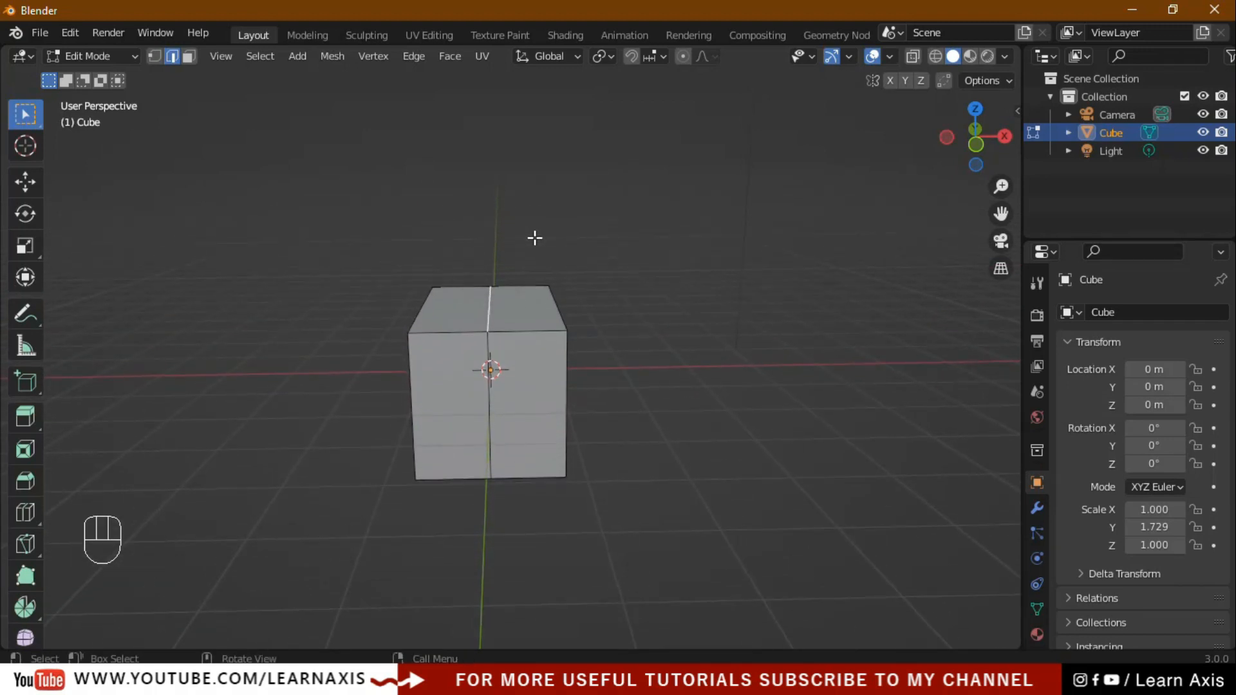
key(g)
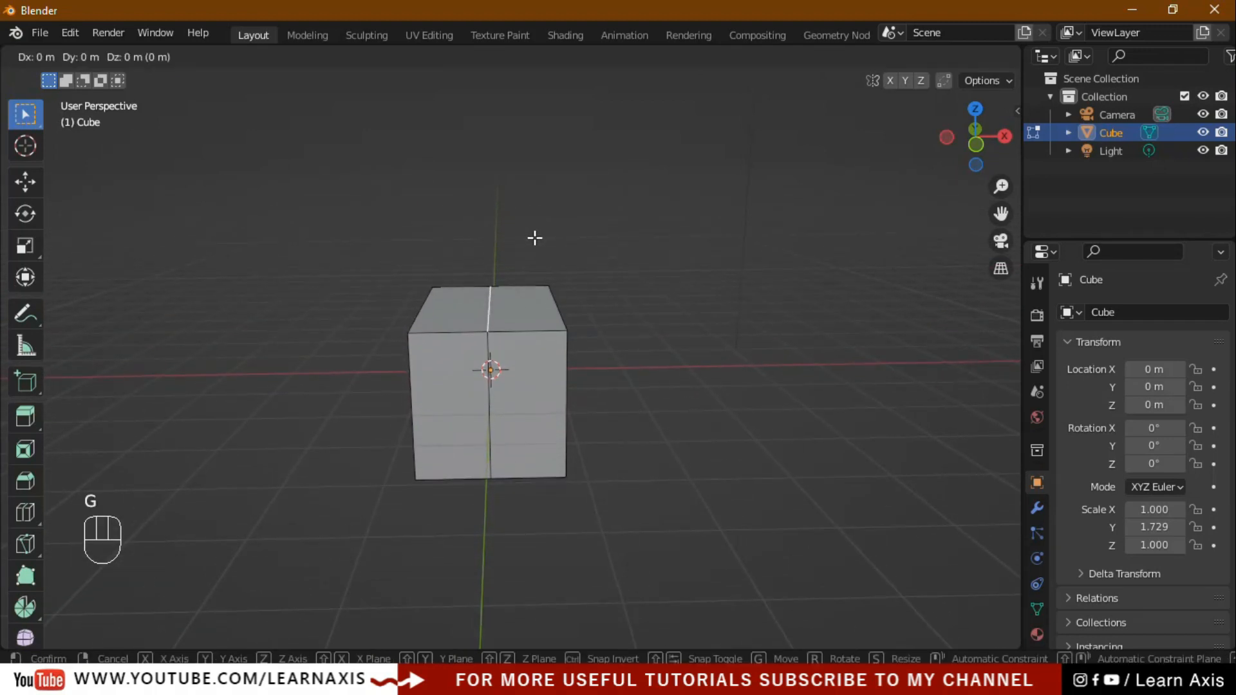
key(z)
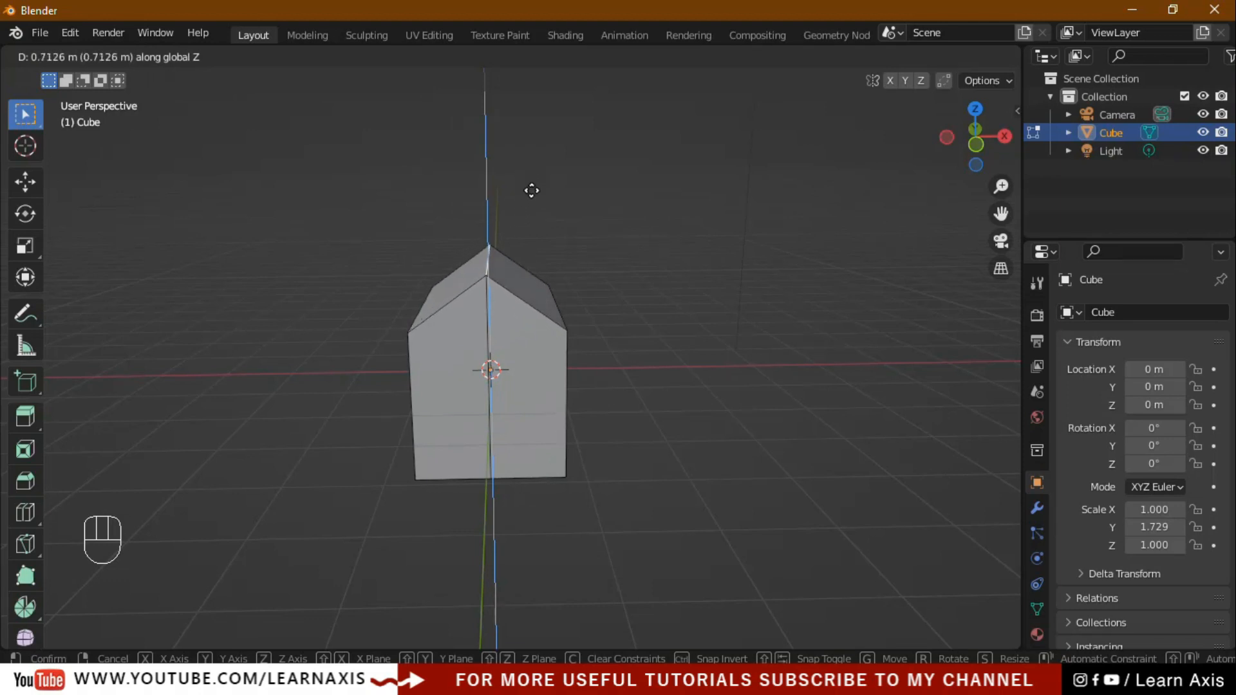
click(532, 191)
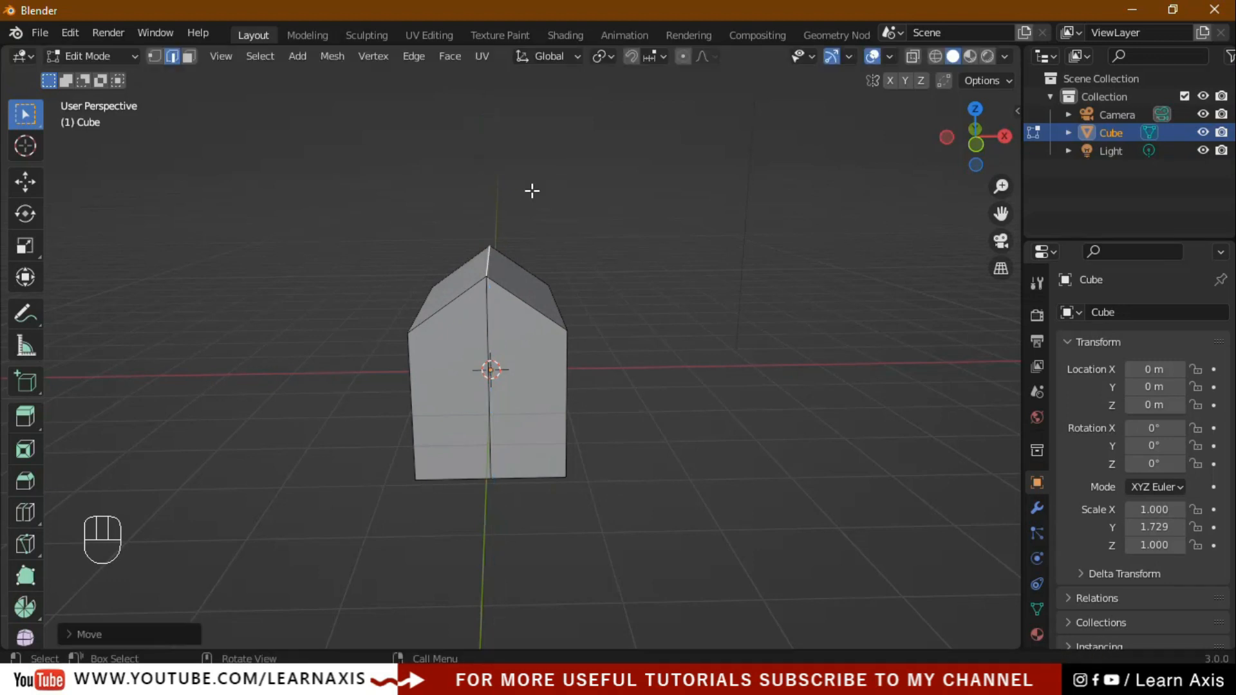
click(656, 461)
Select both bottom faces in face selection mode and move them up along Z to just above the origin, shortening the walls.
middle_drag(589, 515, 444, 402)
middle_drag(651, 380, 640, 417)
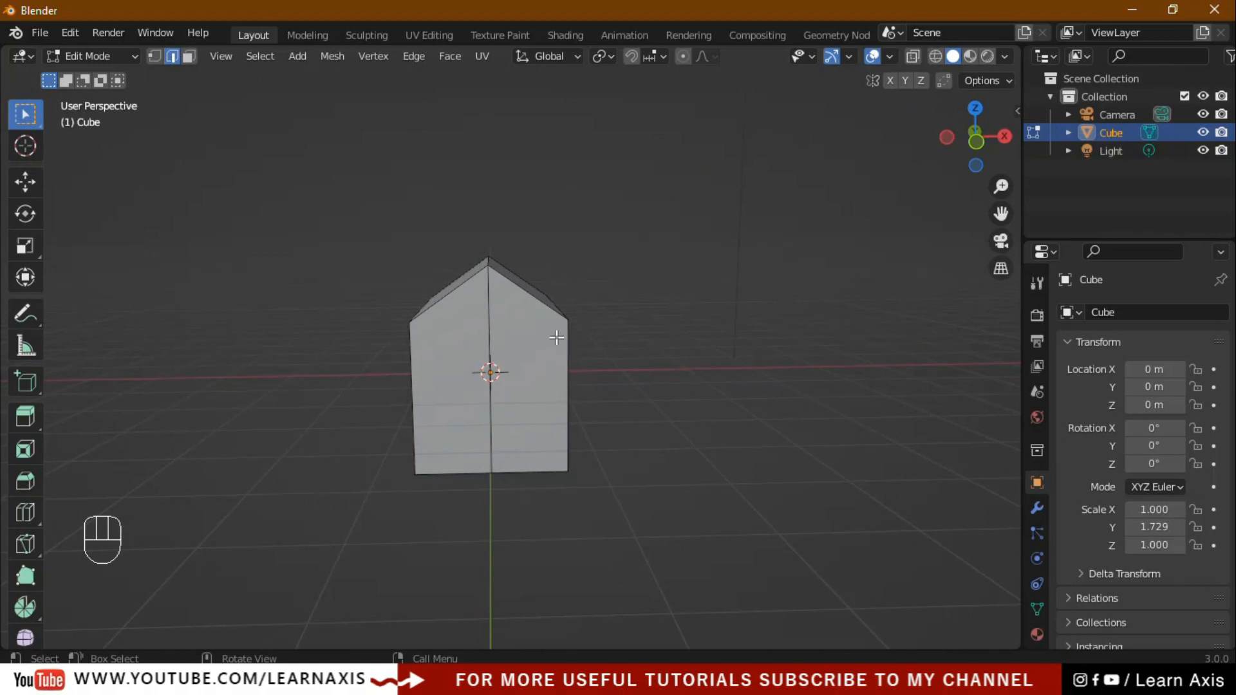
middle_drag(693, 500, 159, 107)
click(189, 56)
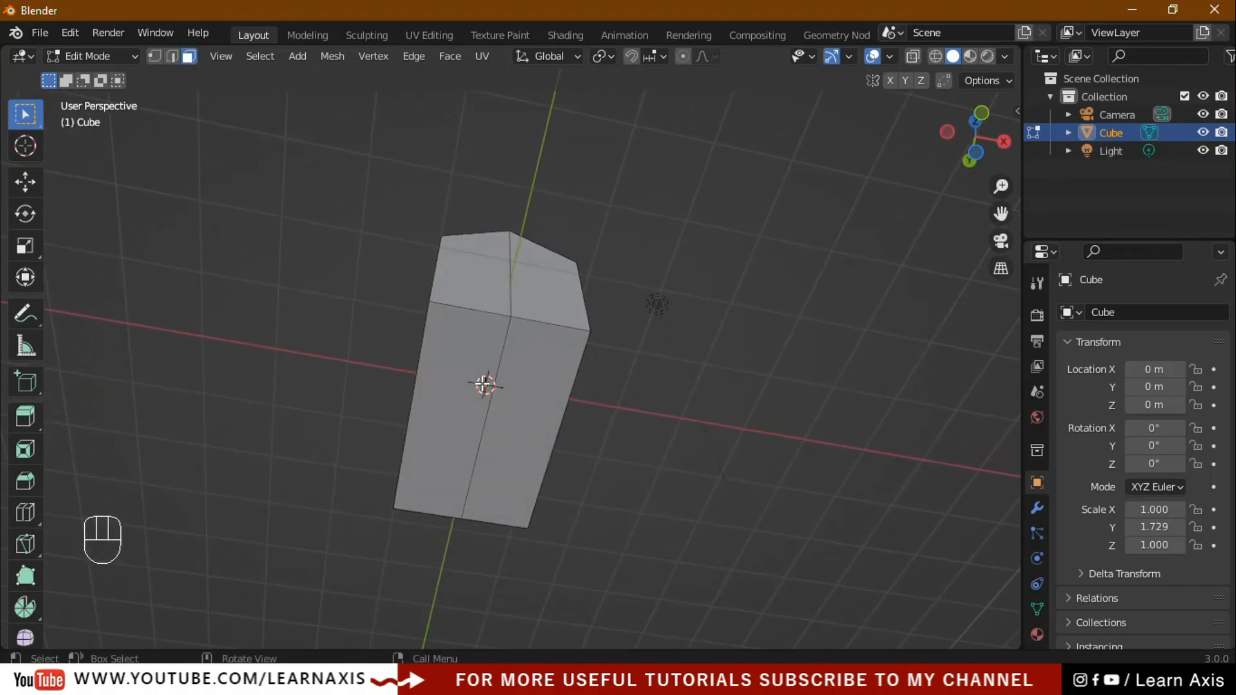
click(539, 413)
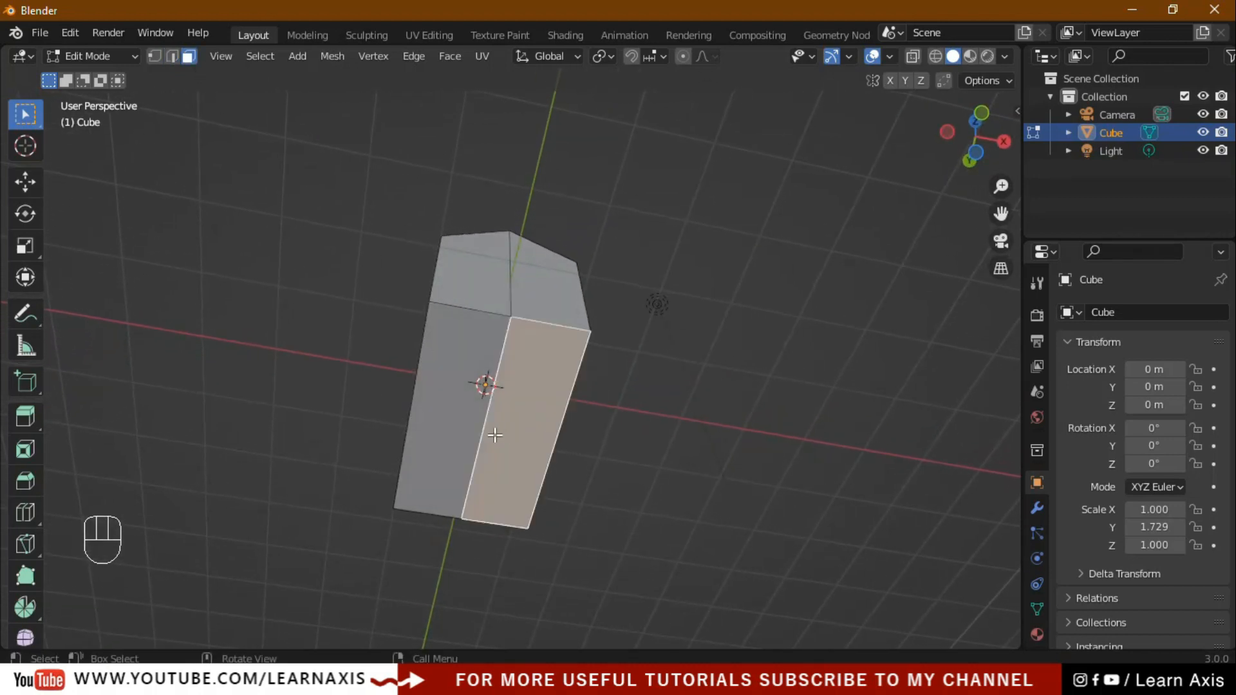
shift+click(457, 404)
middle_drag(624, 423, 591, 558)
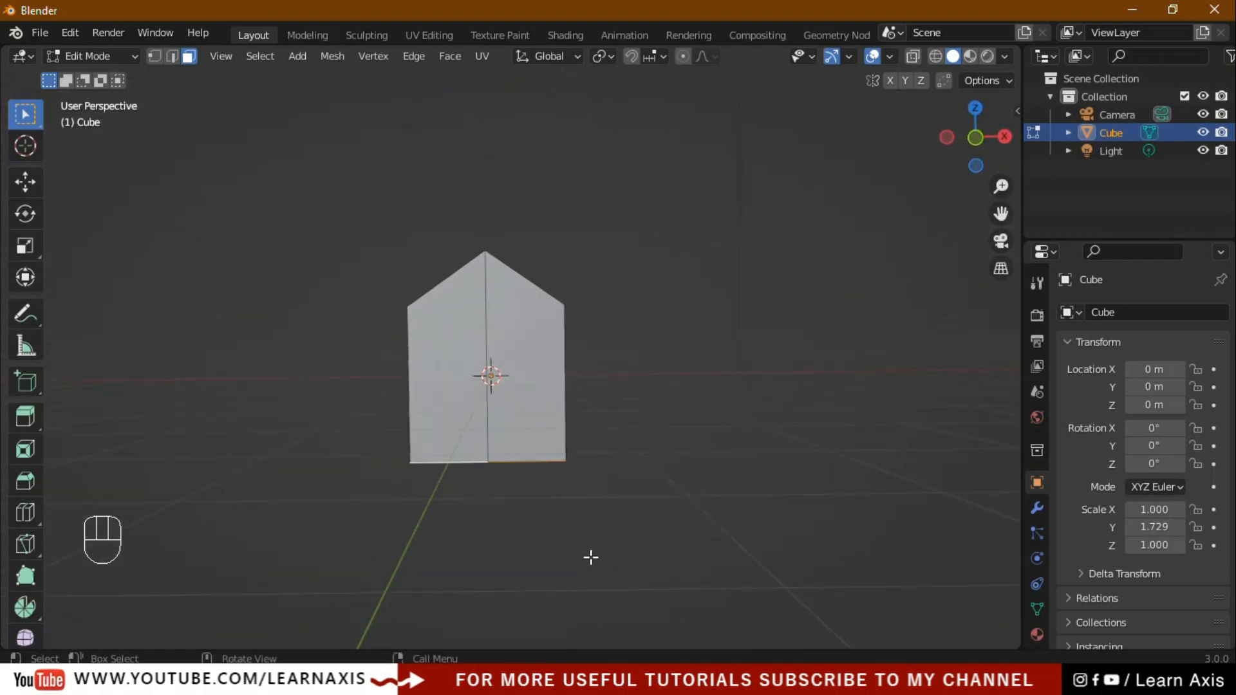
key(g)
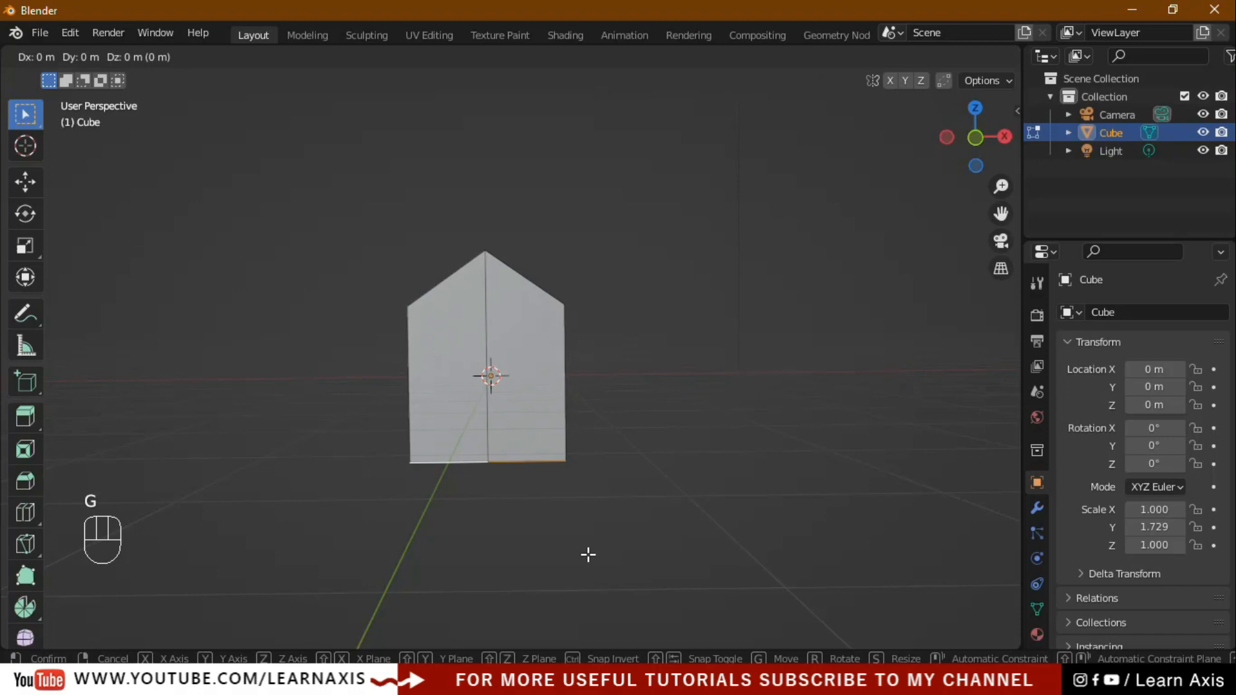
key(z)
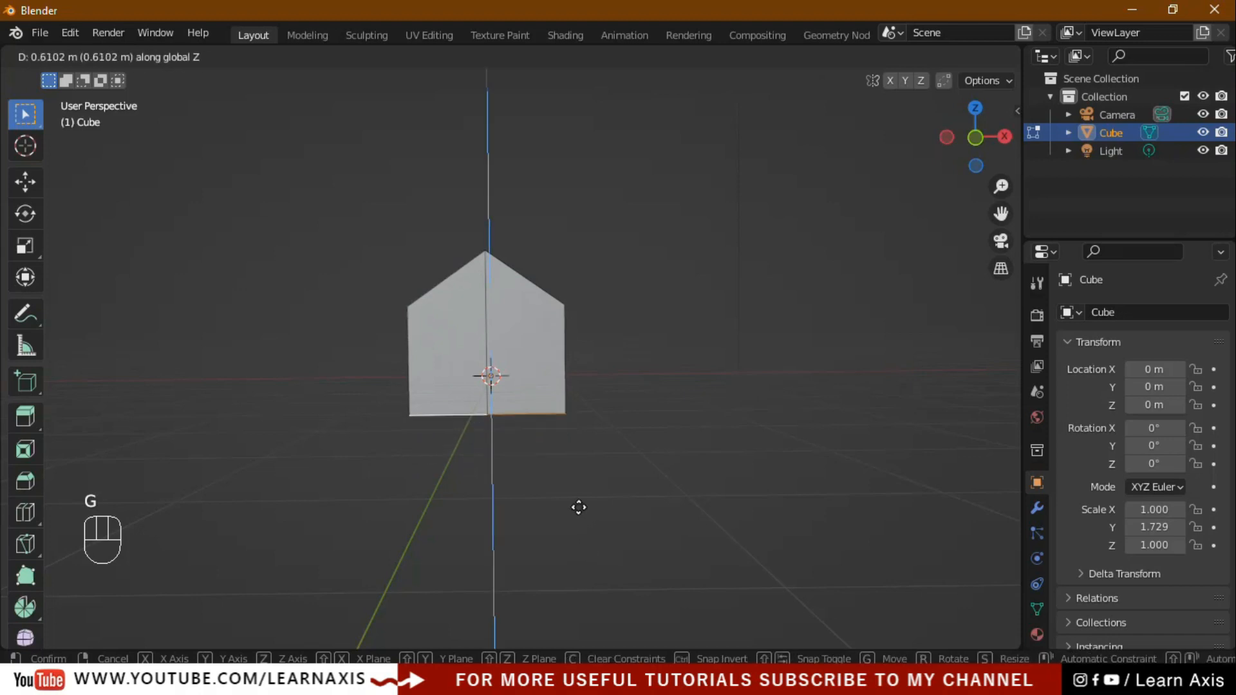
click(576, 472)
Examine the shortened house shape in Object Mode with nothing selected.
key(Tab)
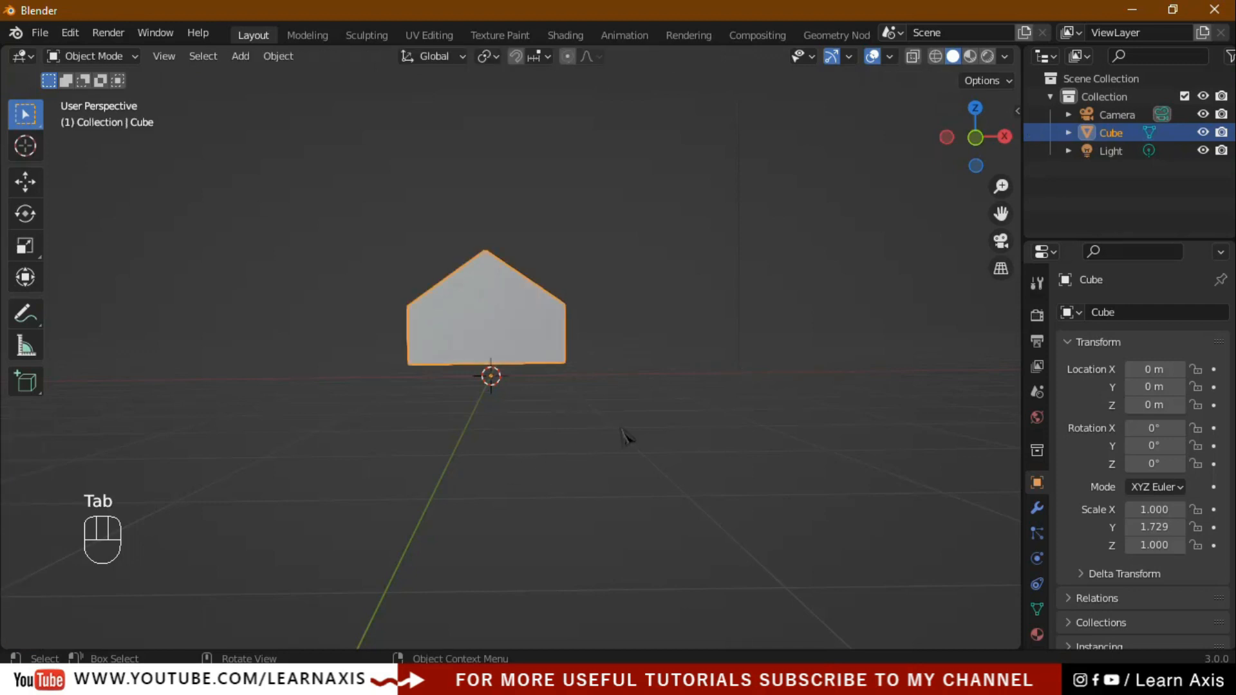
middle_drag(550, 480, 625, 544)
click(460, 525)
middle_drag(388, 508, 502, 367)
scroll(496, 359, up, 1)
scroll(582, 564, up, 1)
mouse_move(582, 564)
middle_down()
mouse_move(582, 541)
mouse_move(571, 550)
middle_up()
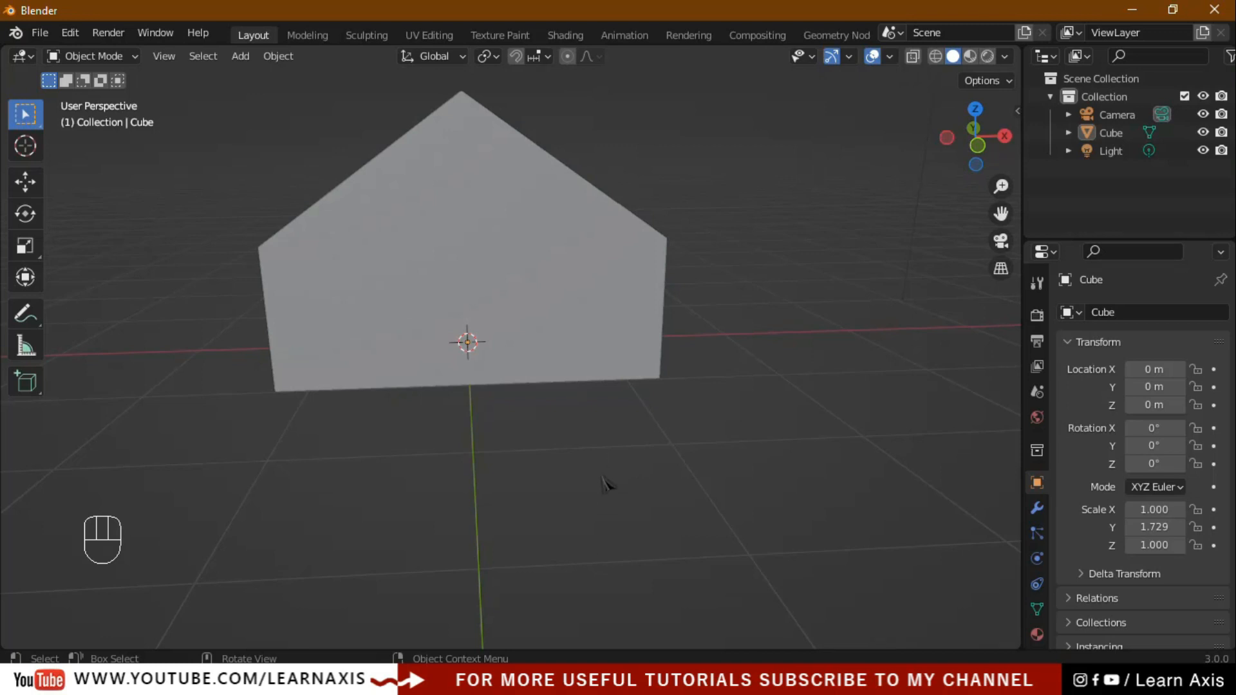
Add a horizontal loop cut around the walls in Edit Mode and slide it up to about -0.88, just beneath the roof edge.
key(Tab)
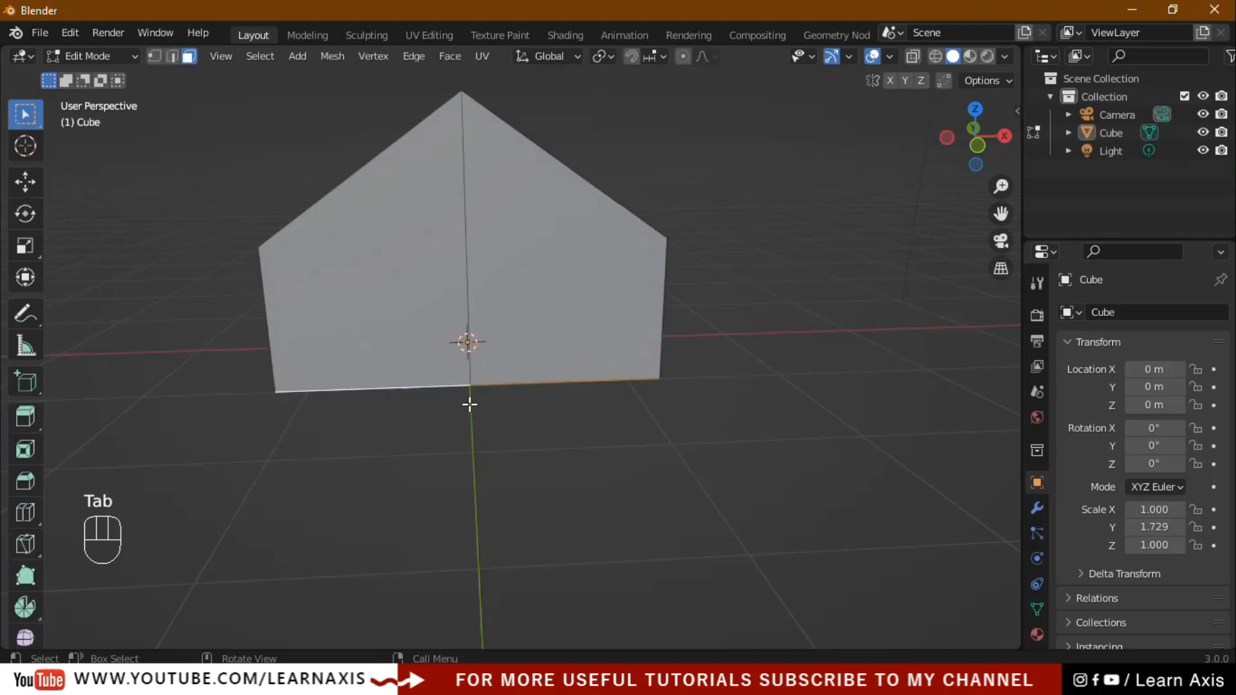
key(ctrl+r)
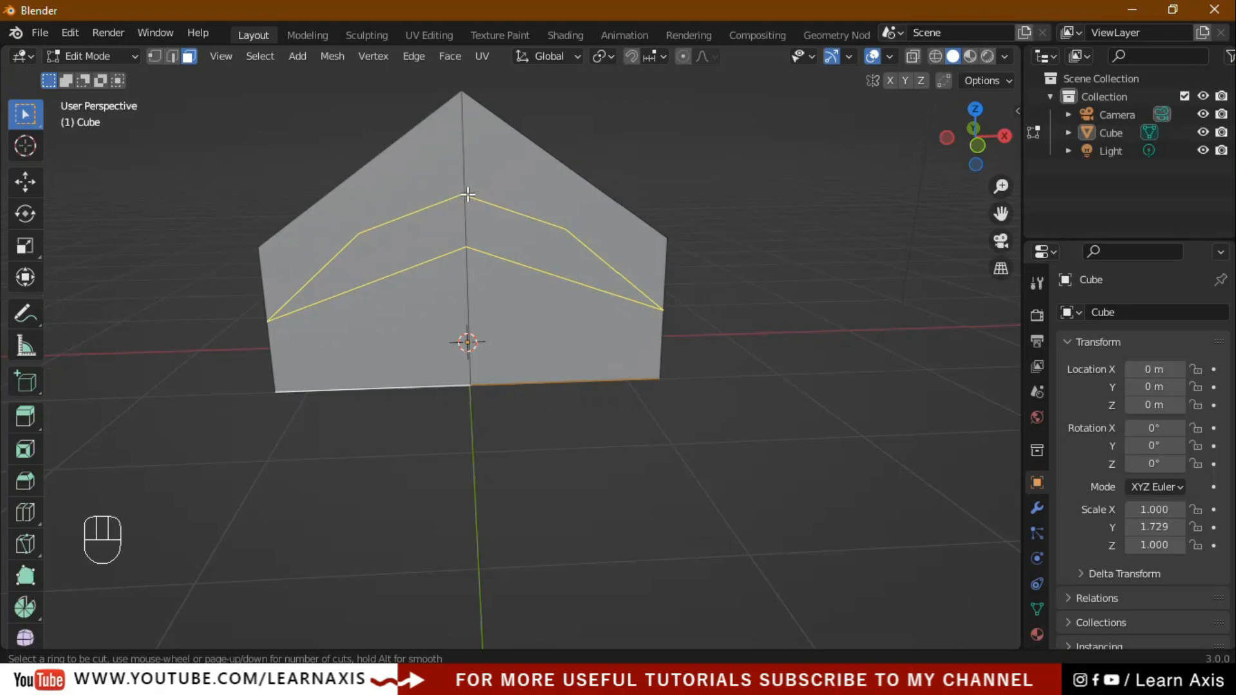
click(468, 194)
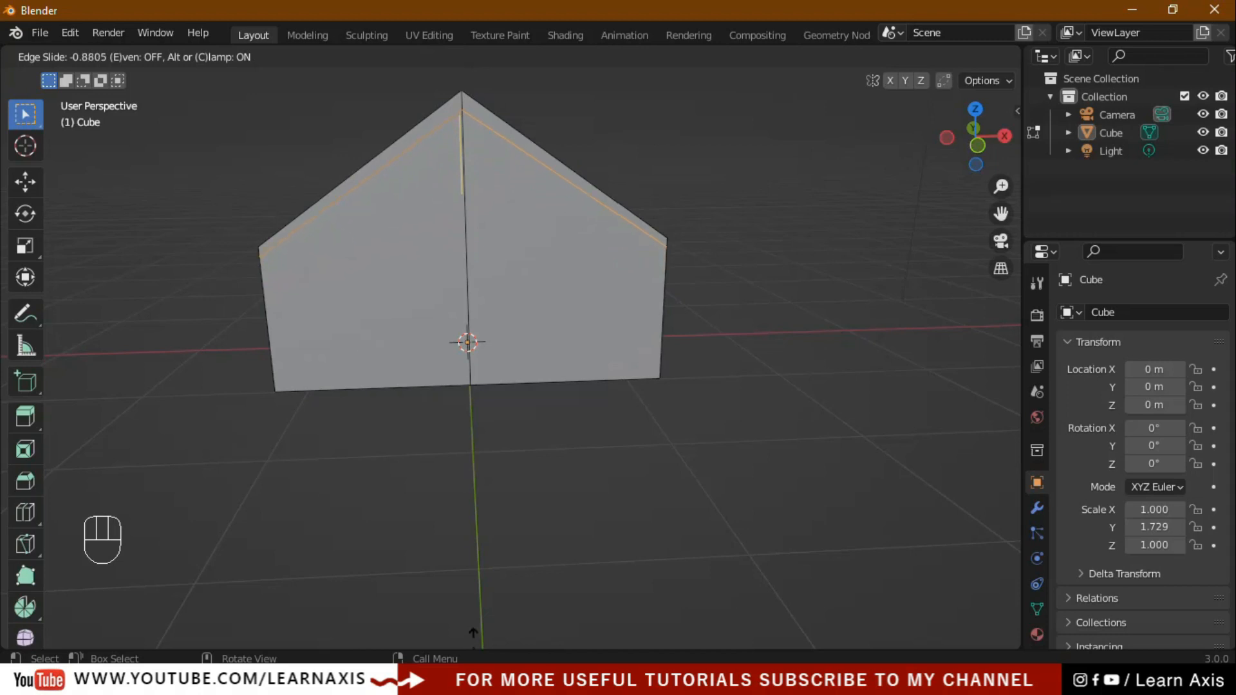
click(473, 634)
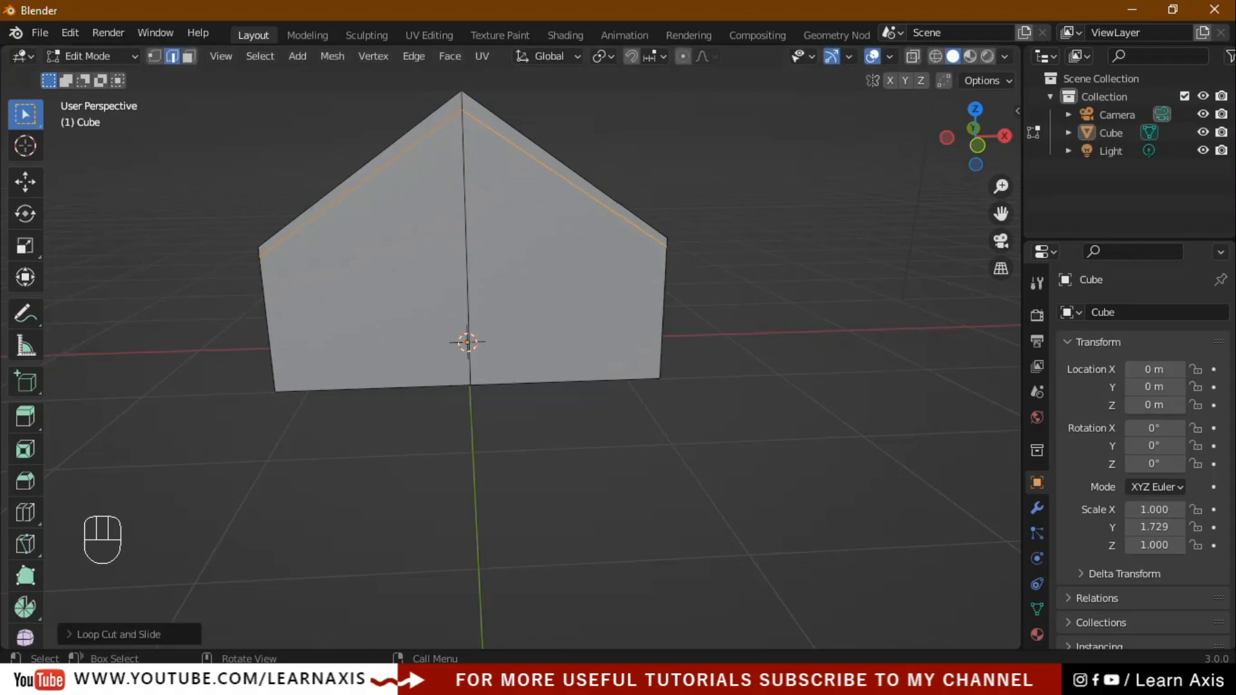
click(351, 491)
Select all the narrow faces of the strip beneath the roof on the front, back and both sides of the house.
middle_drag(293, 480, 293, 506)
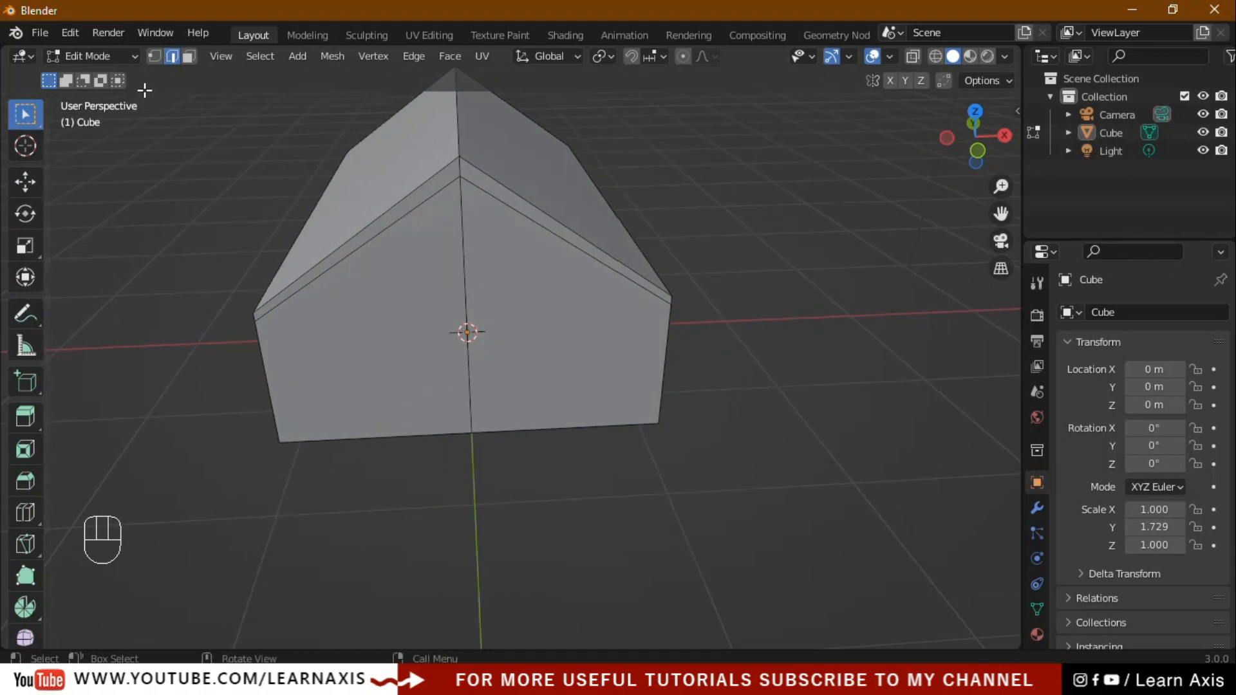
click(188, 57)
click(418, 200)
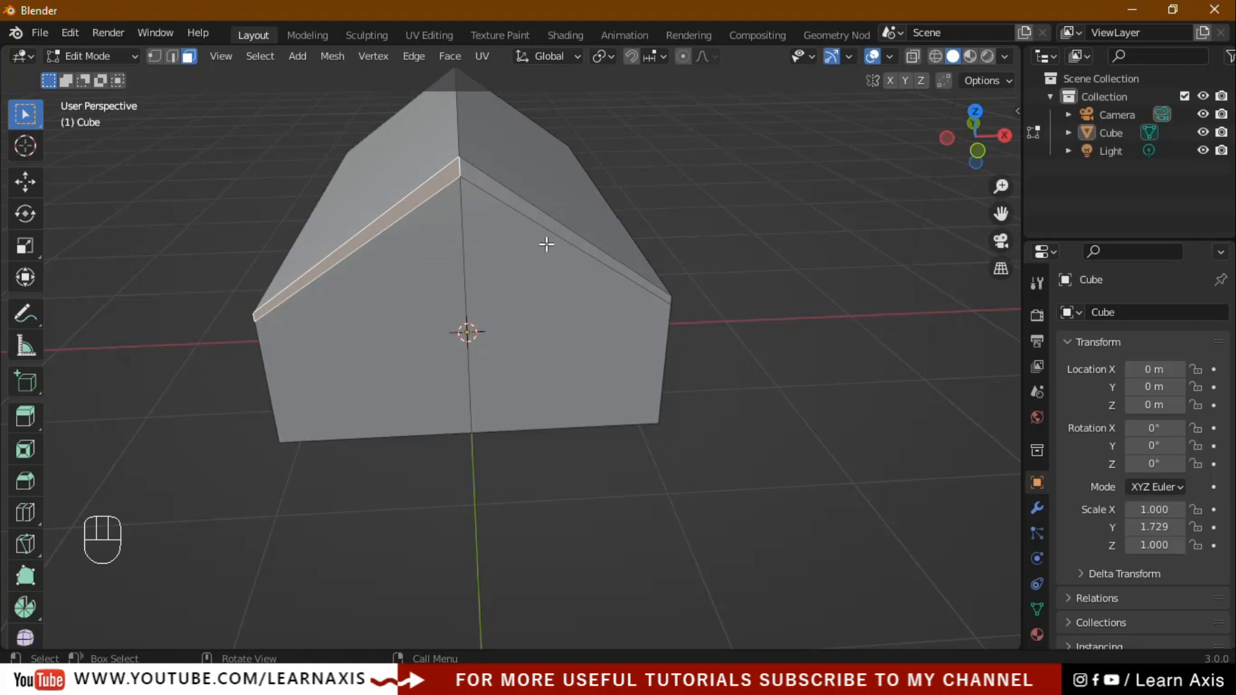
shift+click(538, 213)
middle_drag(751, 393, 599, 347)
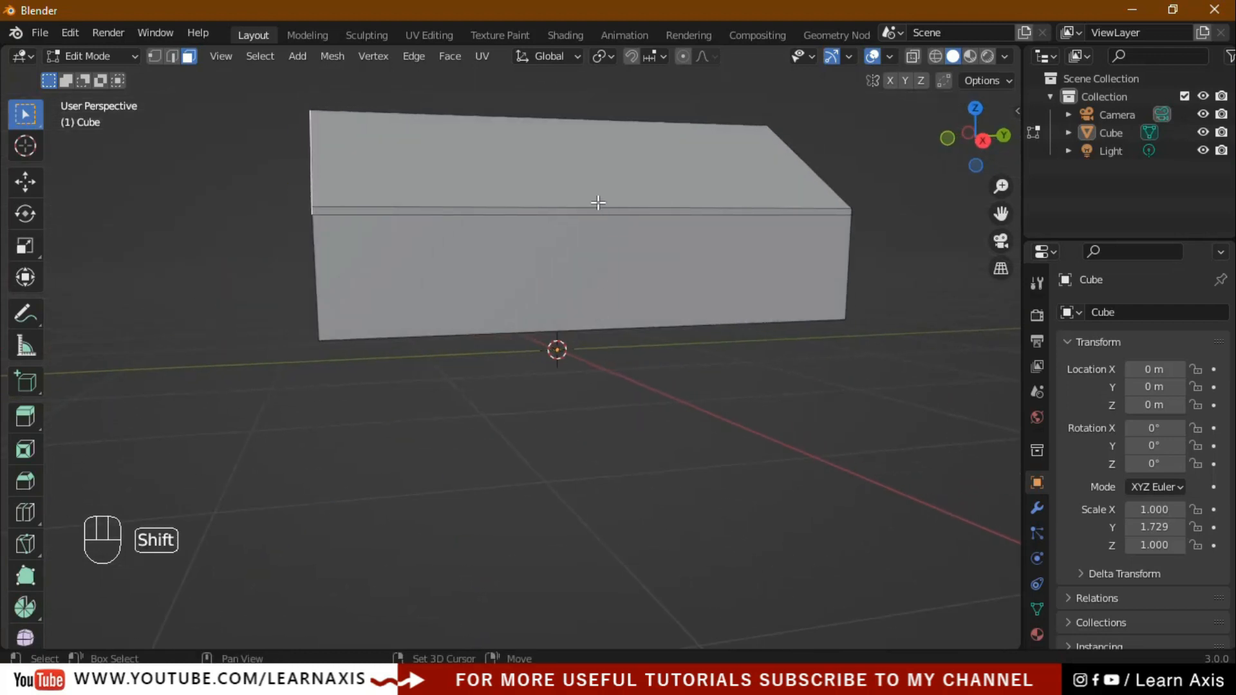
middle_drag(817, 372, 586, 409)
shift+click(522, 163)
shift+click(662, 165)
middle_drag(831, 450, 686, 418)
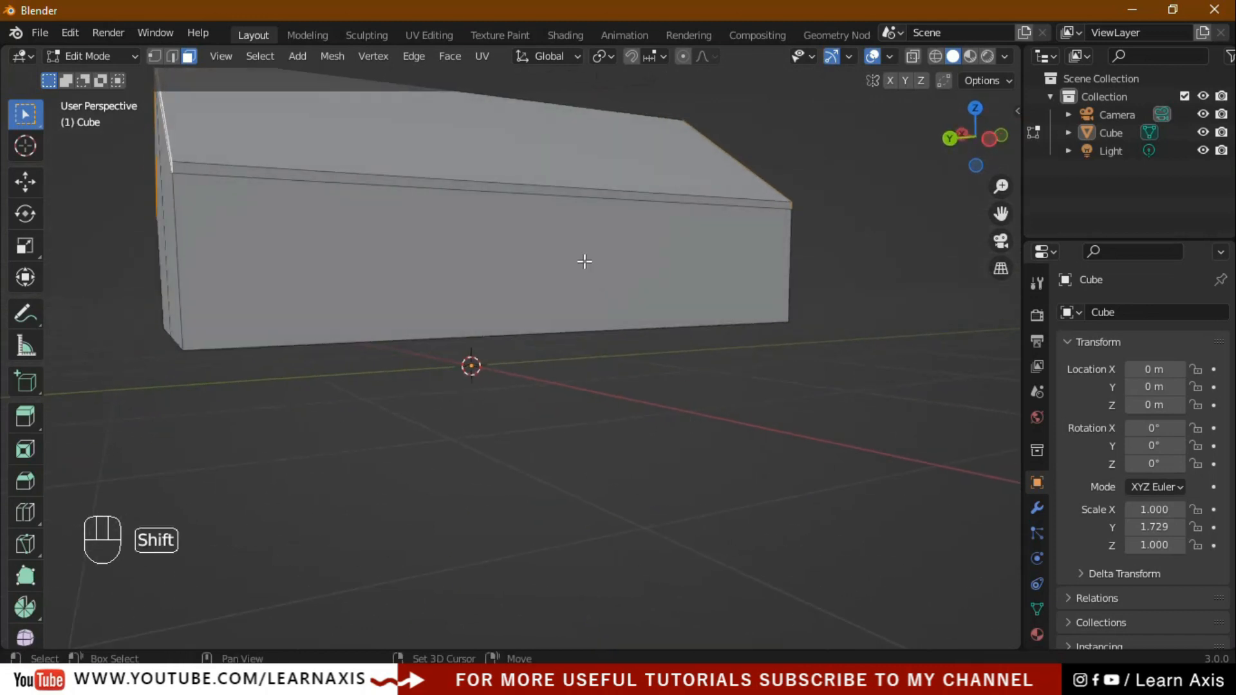
shift+click(552, 189)
middle_drag(243, 397, 676, 309)
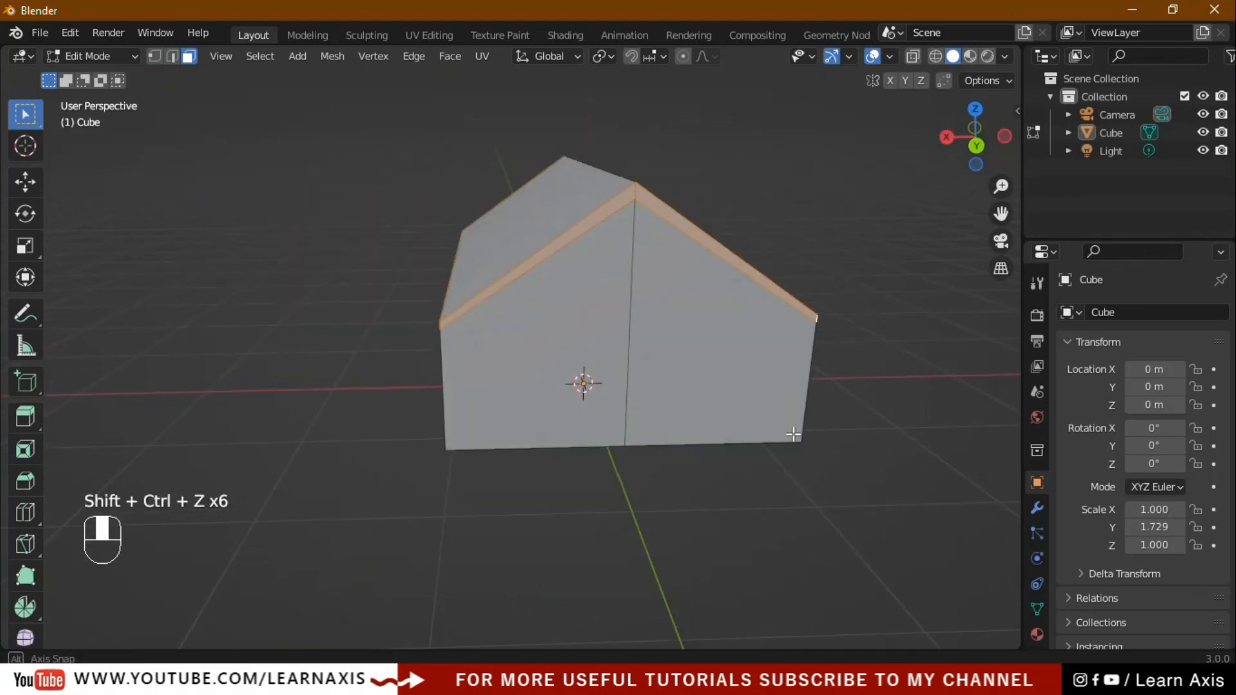
middle_drag(792, 433, 716, 420)
Extrude the selected strip in place and scale it to about 1.07 to create an overhanging roof edge.
key(e)
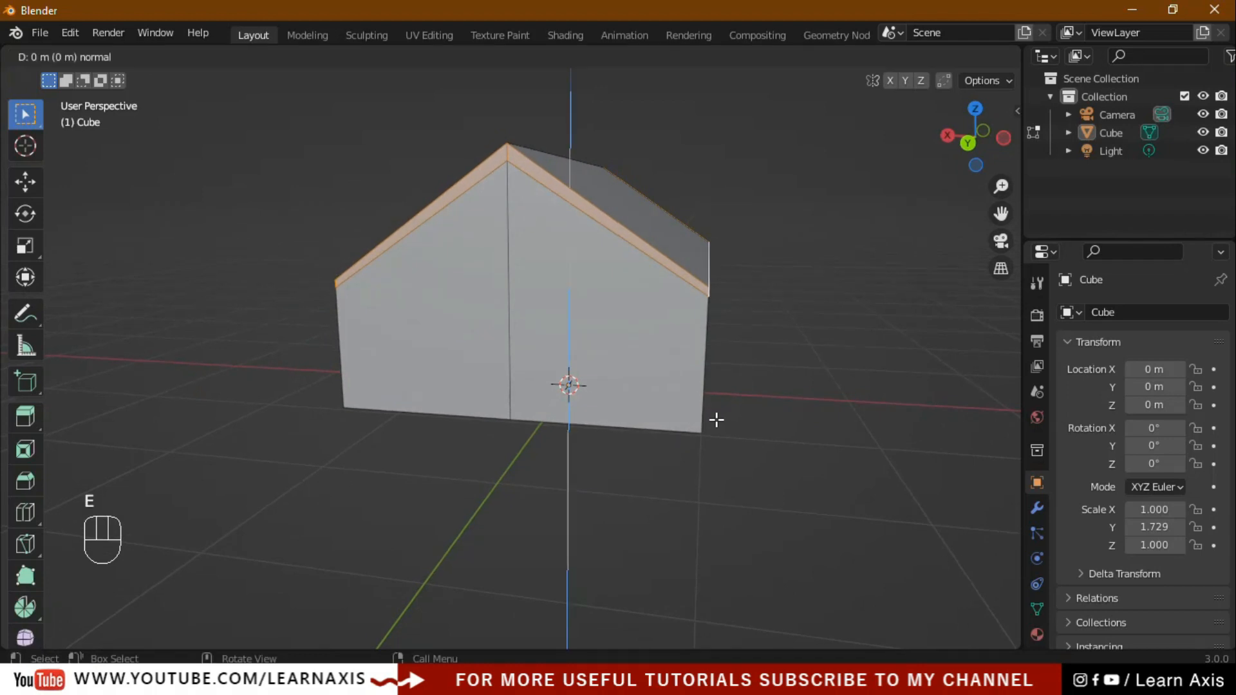
key(s)
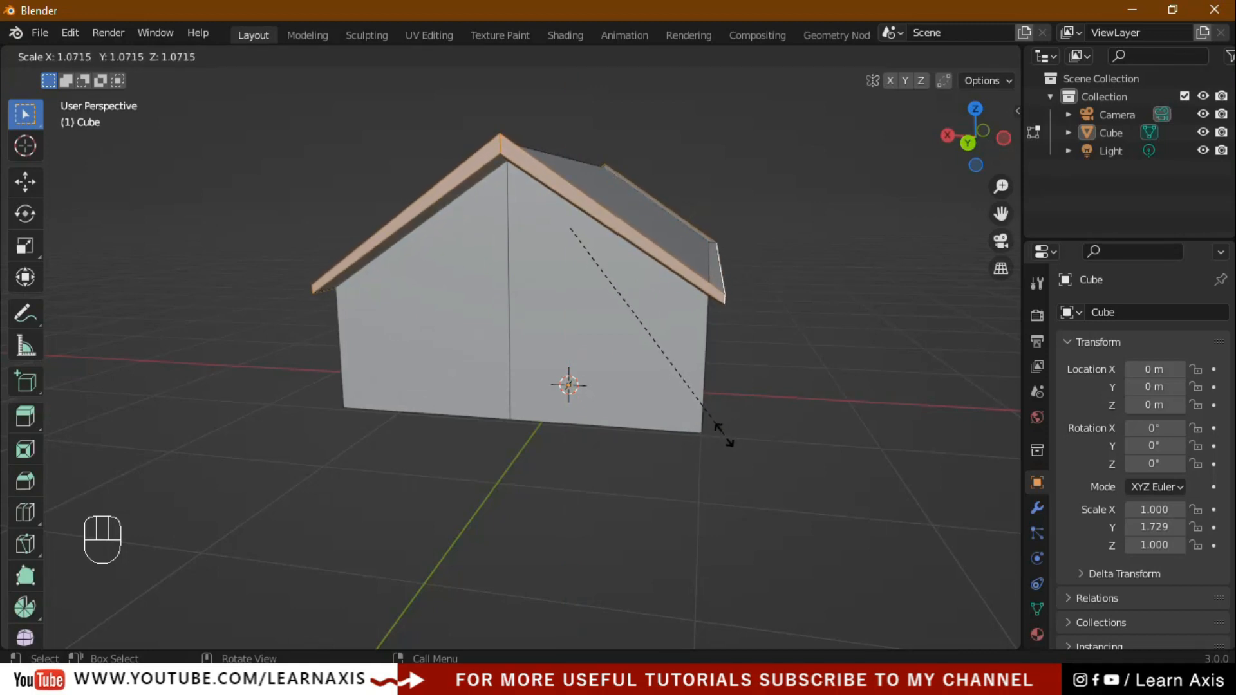
click(727, 437)
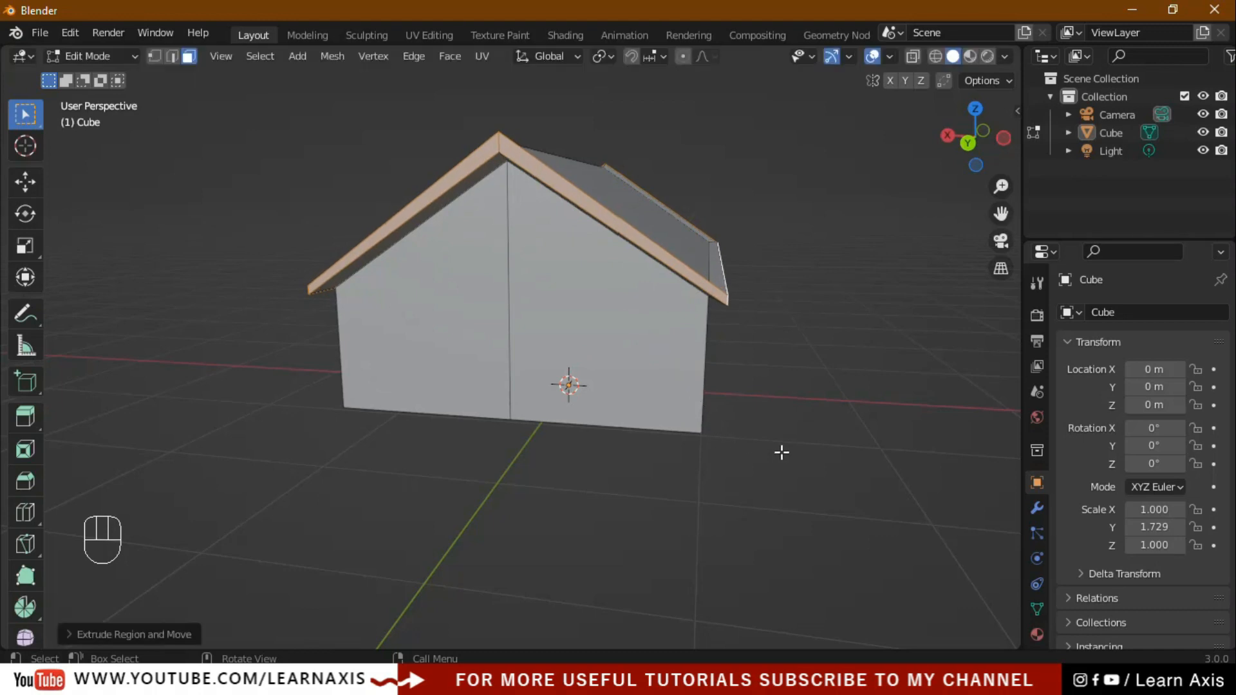
Examine the house and its overhanging roof in Object Mode and again in Edit Mode.
key(Tab)
middle_drag(896, 440, 643, 436)
middle_drag(327, 348, 521, 313)
click(543, 341)
key(Tab)
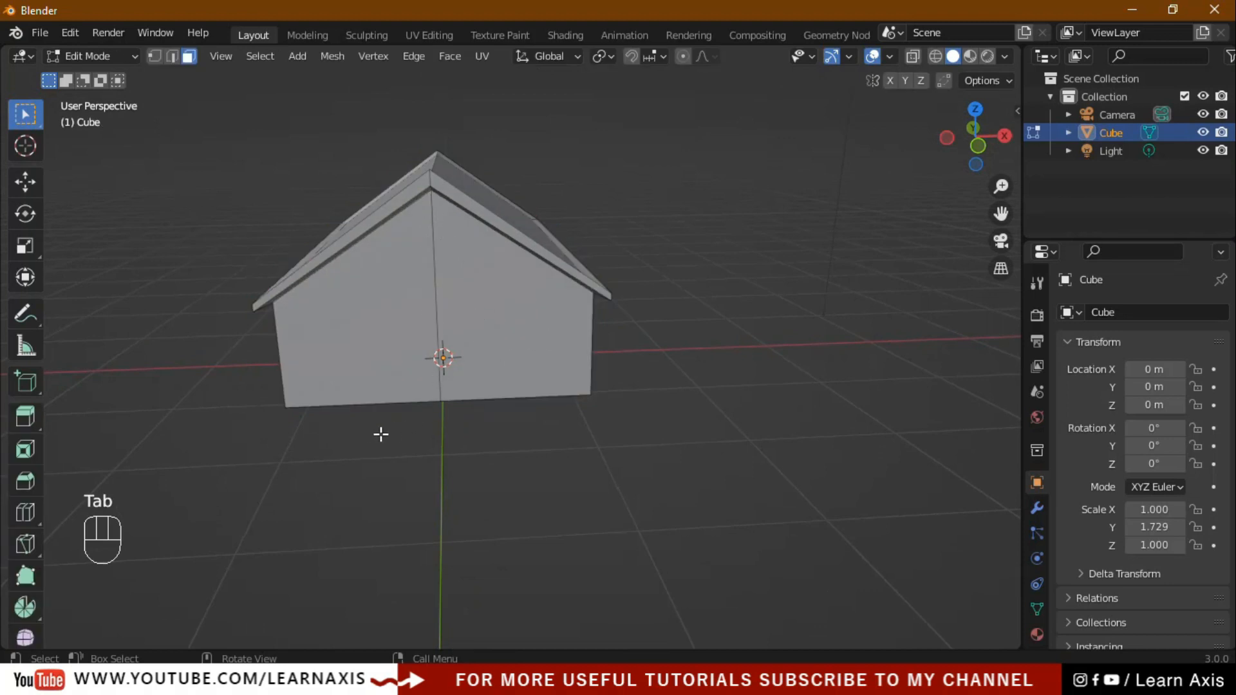
scroll(381, 435, up, 3)
middle_drag(492, 404, 497, 440)
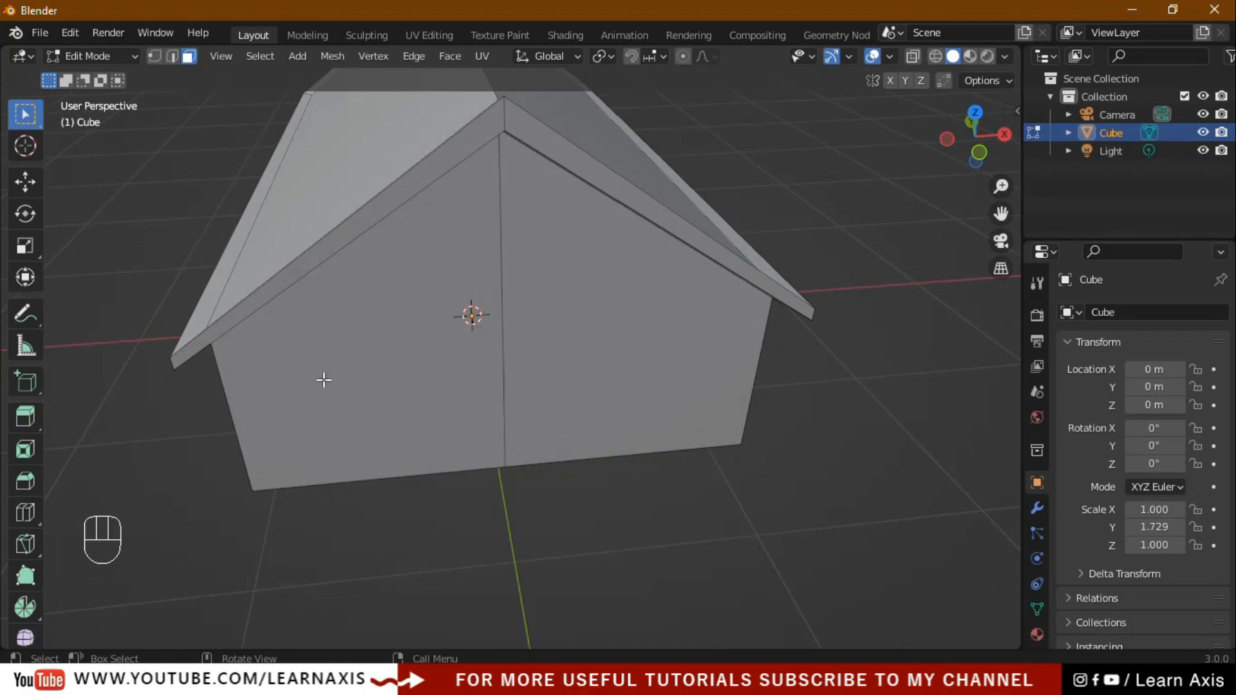
scroll(554, 424, down, 2)
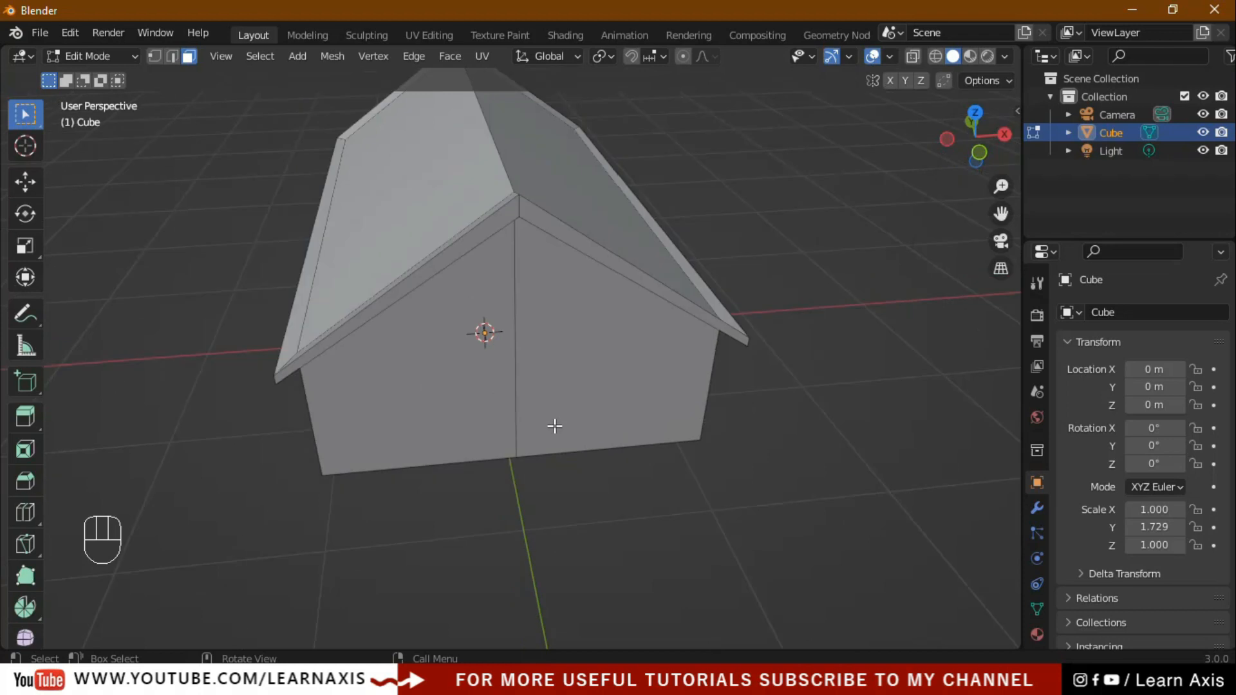
middle_drag(484, 504, 772, 474)
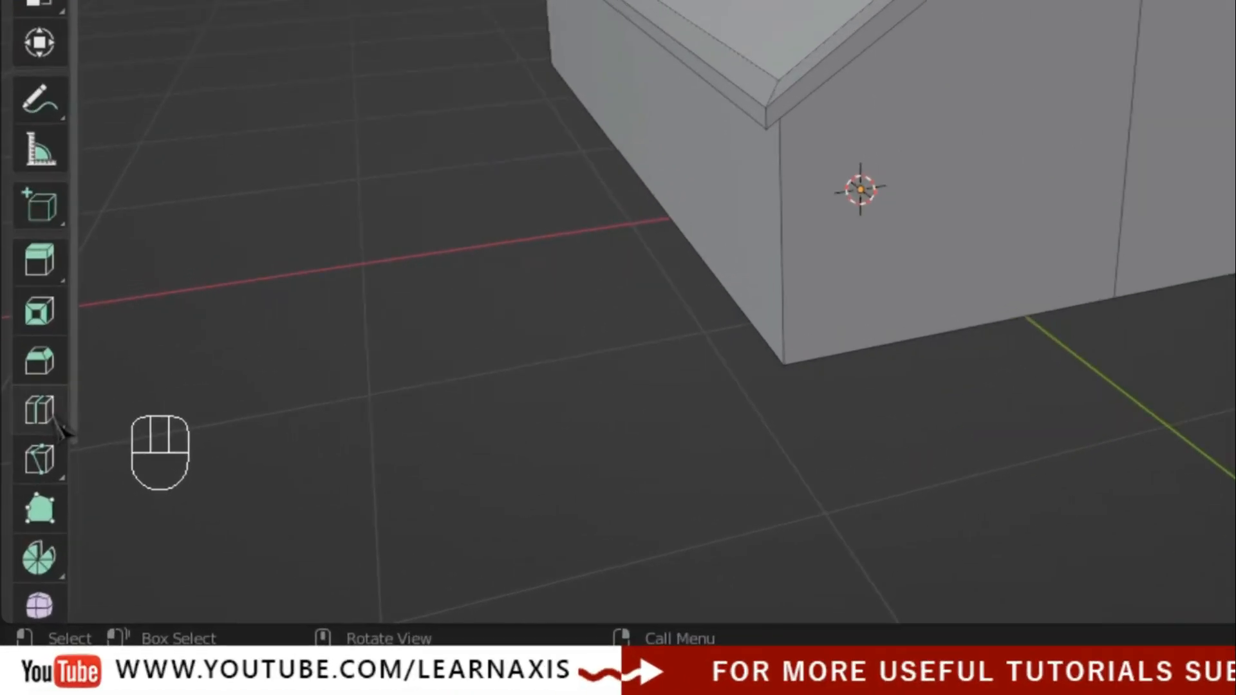
View the Loop Cut and Offset Edge Loop Cut variants in the loop cut tool group.
click(26, 512)
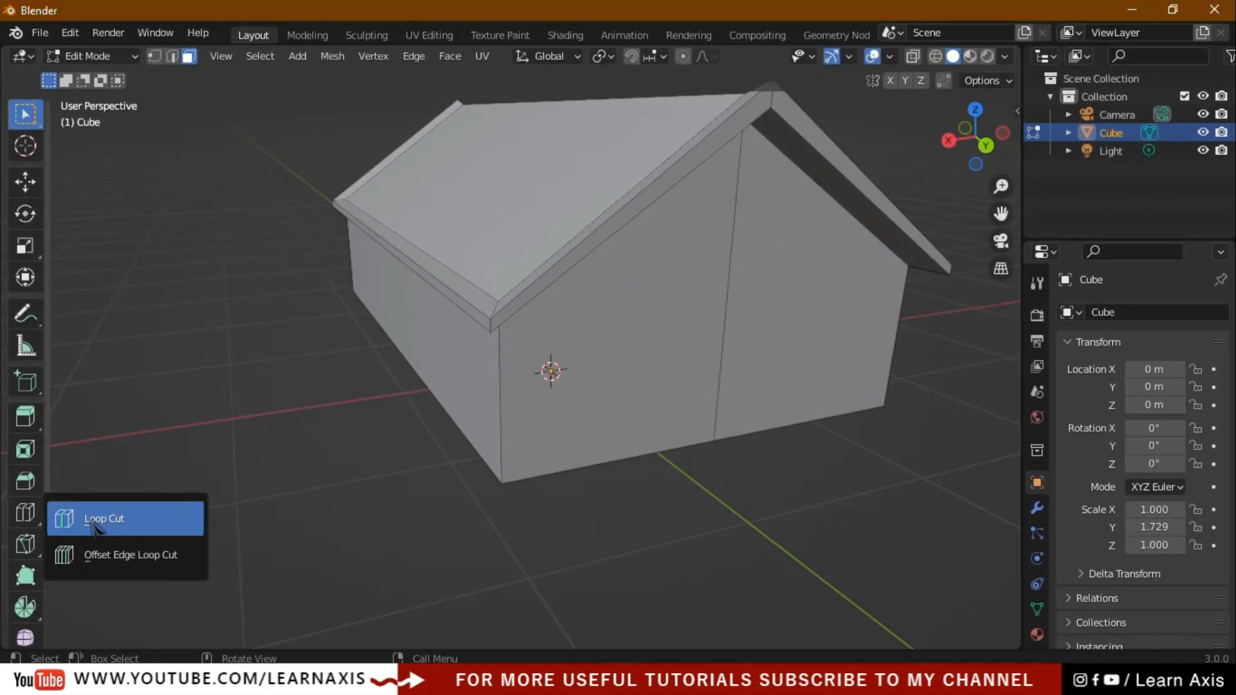
click(96, 520)
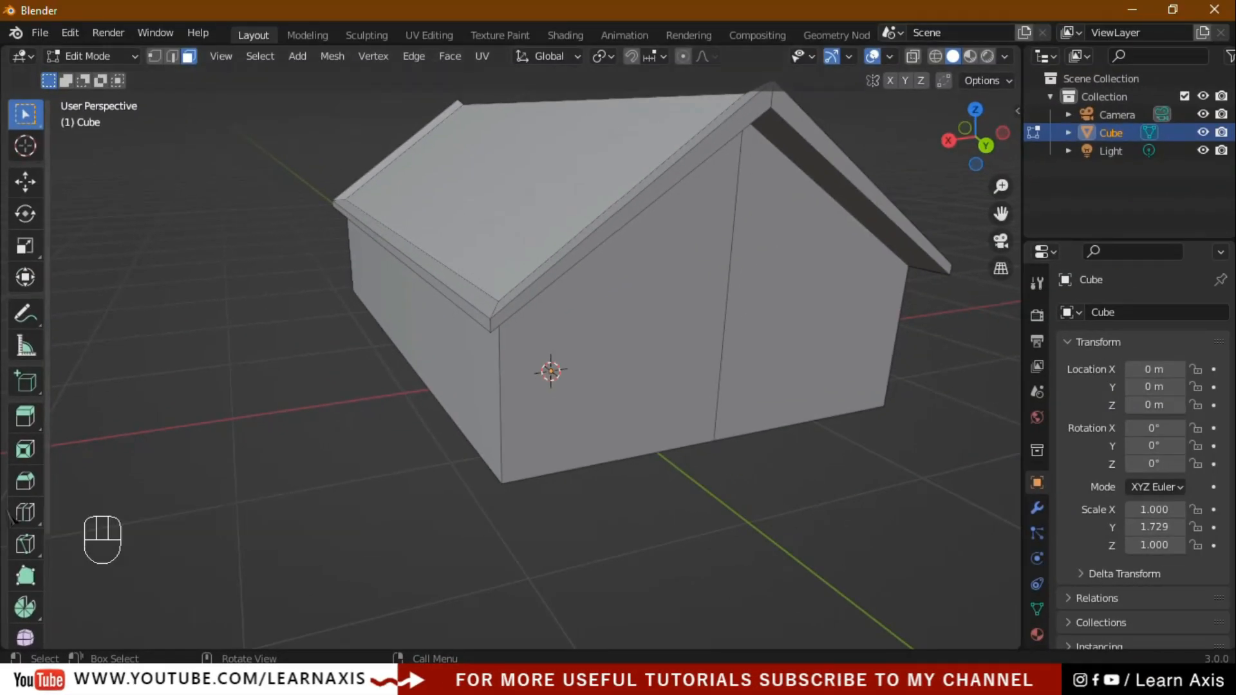
key(ctrl+r)
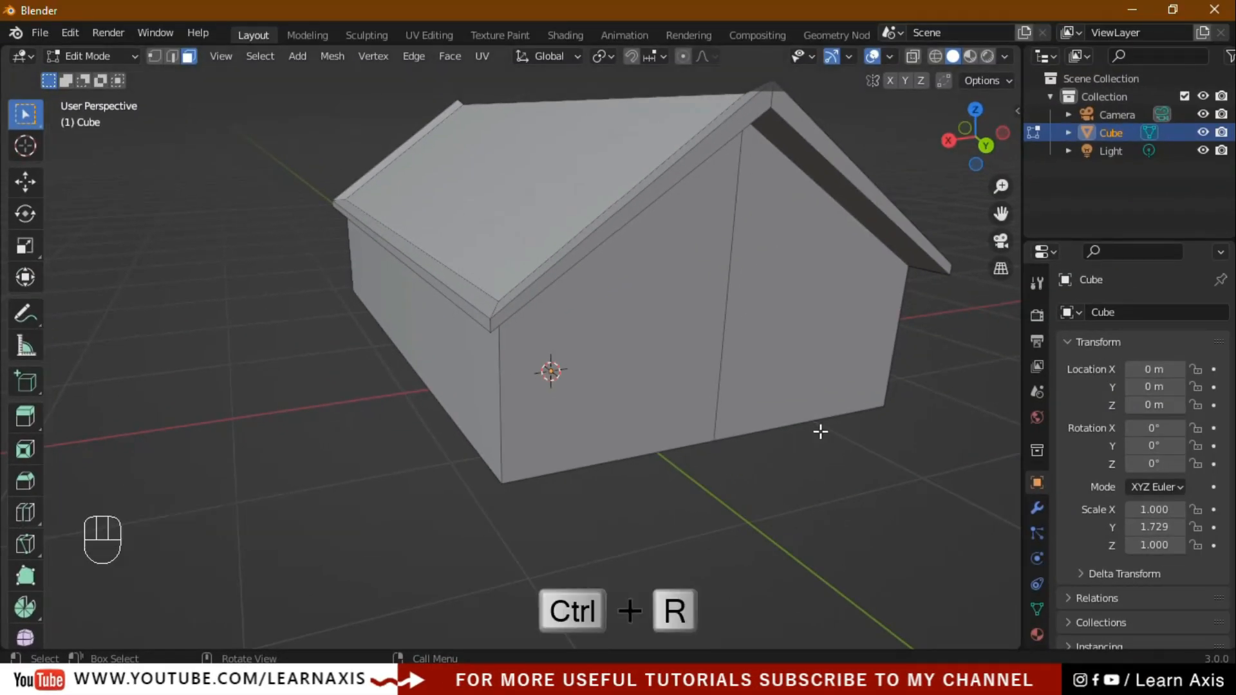
middle_drag(793, 455, 789, 521)
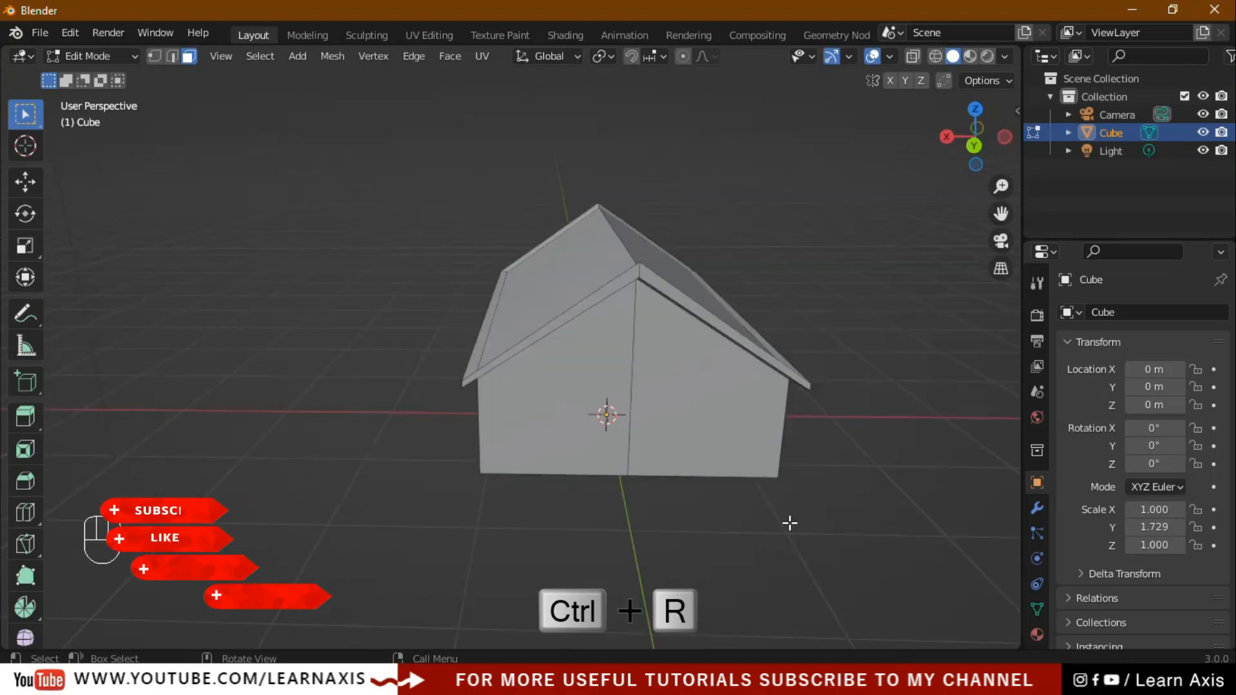